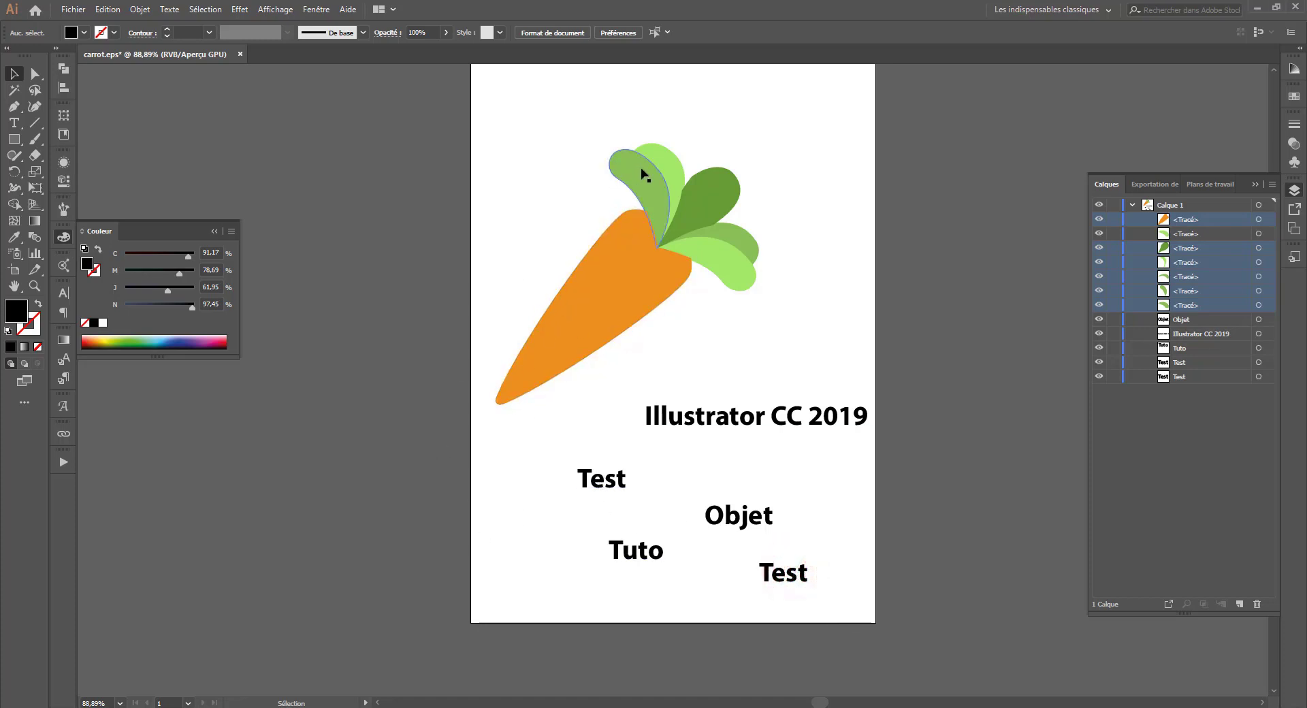
- Duplicate the "Objet" text and place the copy above and to the right of the original
left_click(737, 529)
left_click(737, 529)
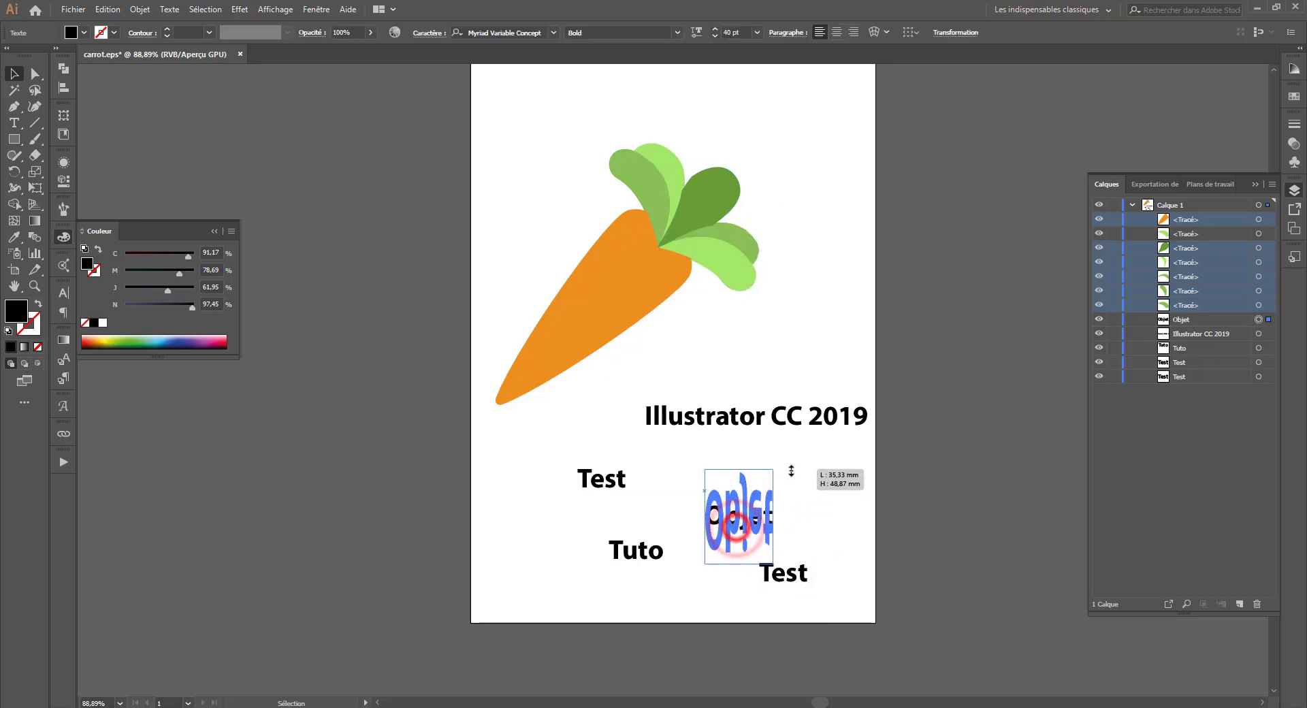
left_click(753, 523)
left_click_drag(753, 523, 781, 470)
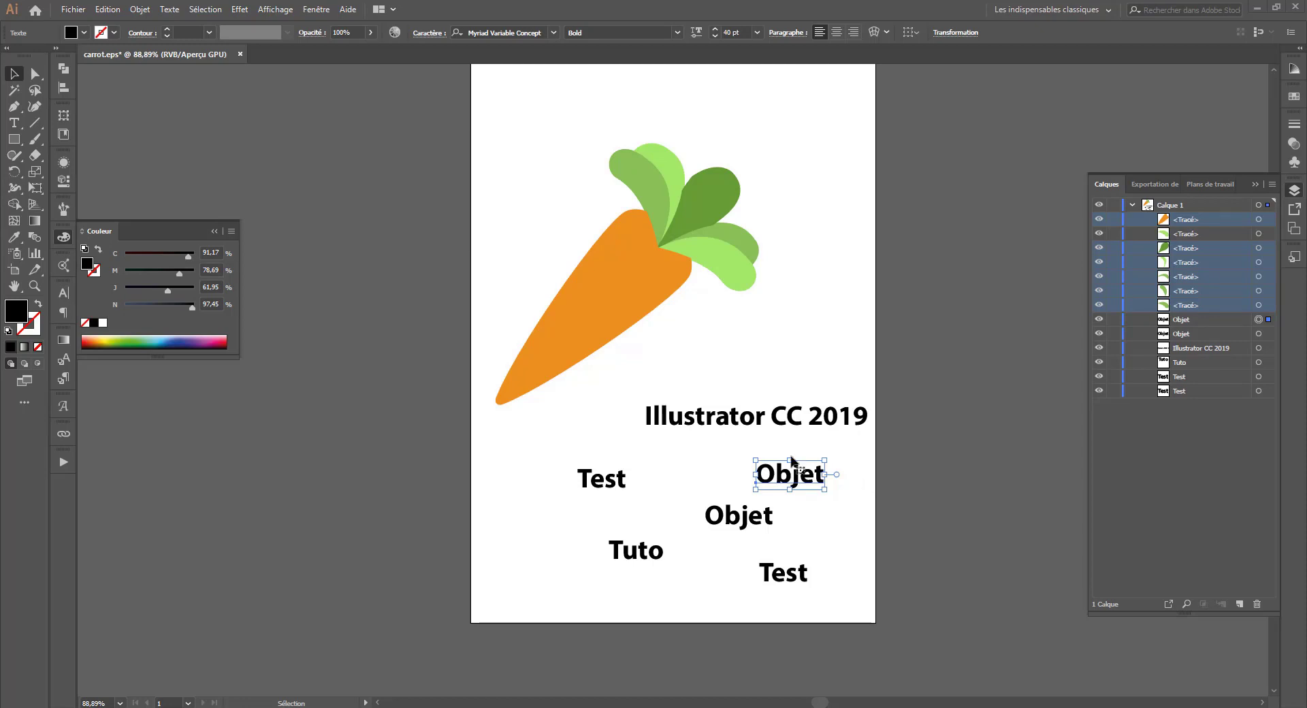
- Examine the separate leaf shapes, the carrot body and the individual text objects that make up the artwork
left_click(592, 299)
left_click(643, 193)
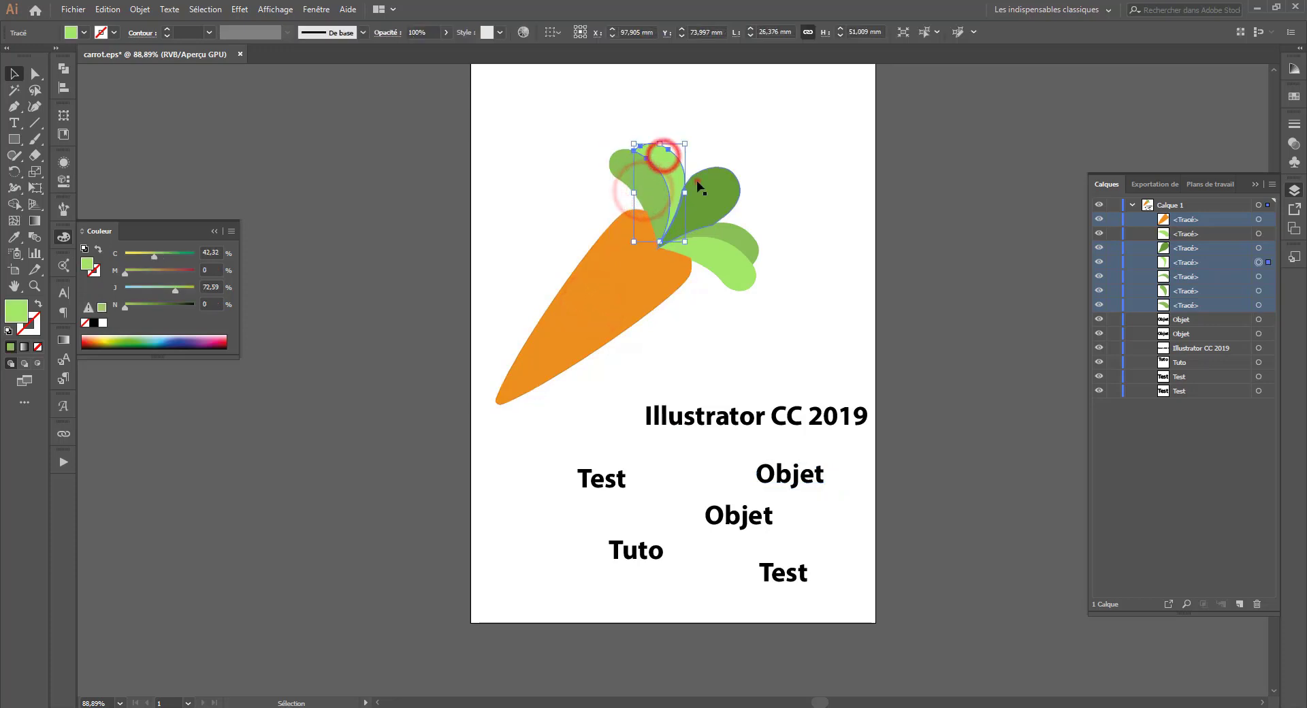
left_click(728, 231)
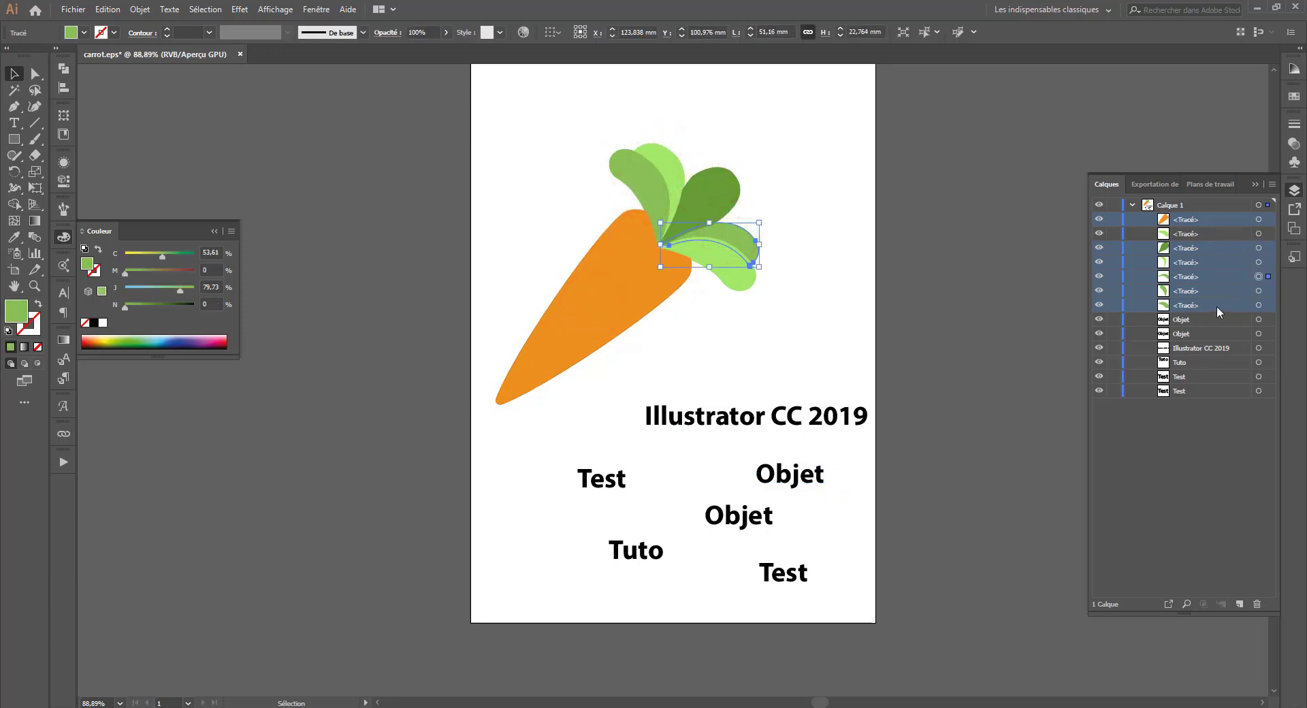
left_click(794, 319)
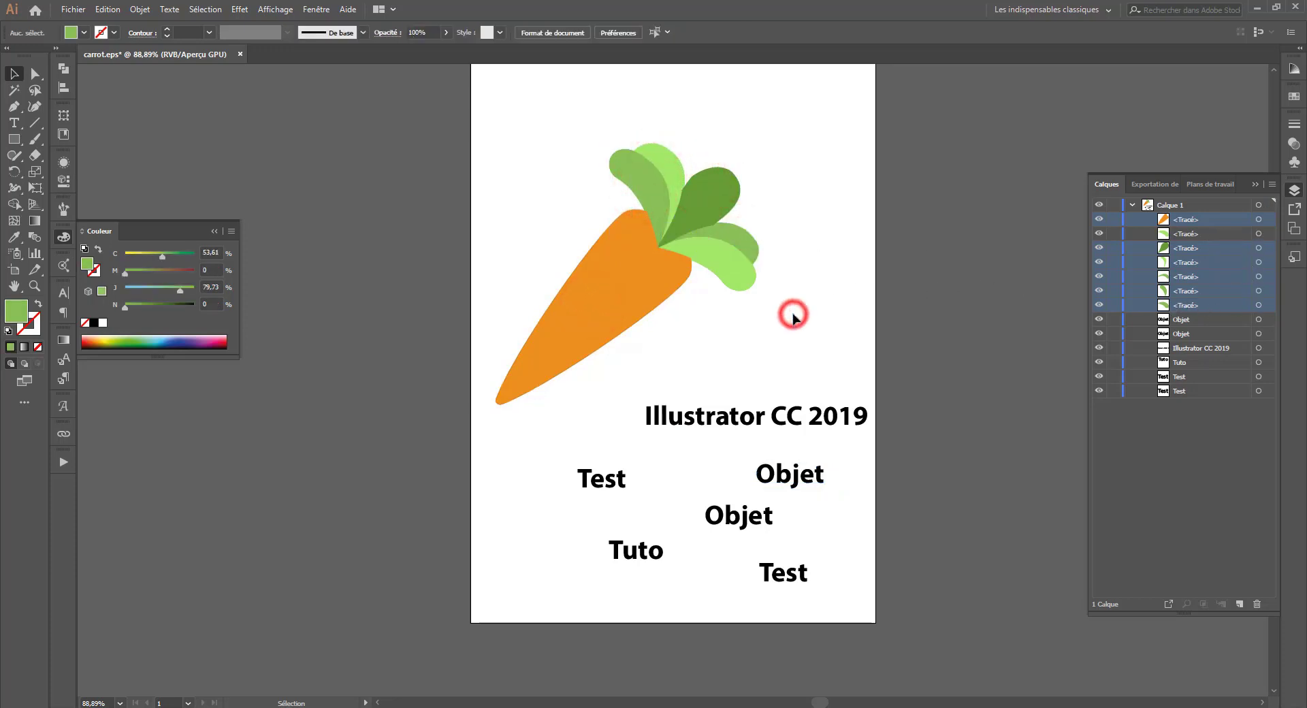
left_click(772, 420)
left_click(614, 482)
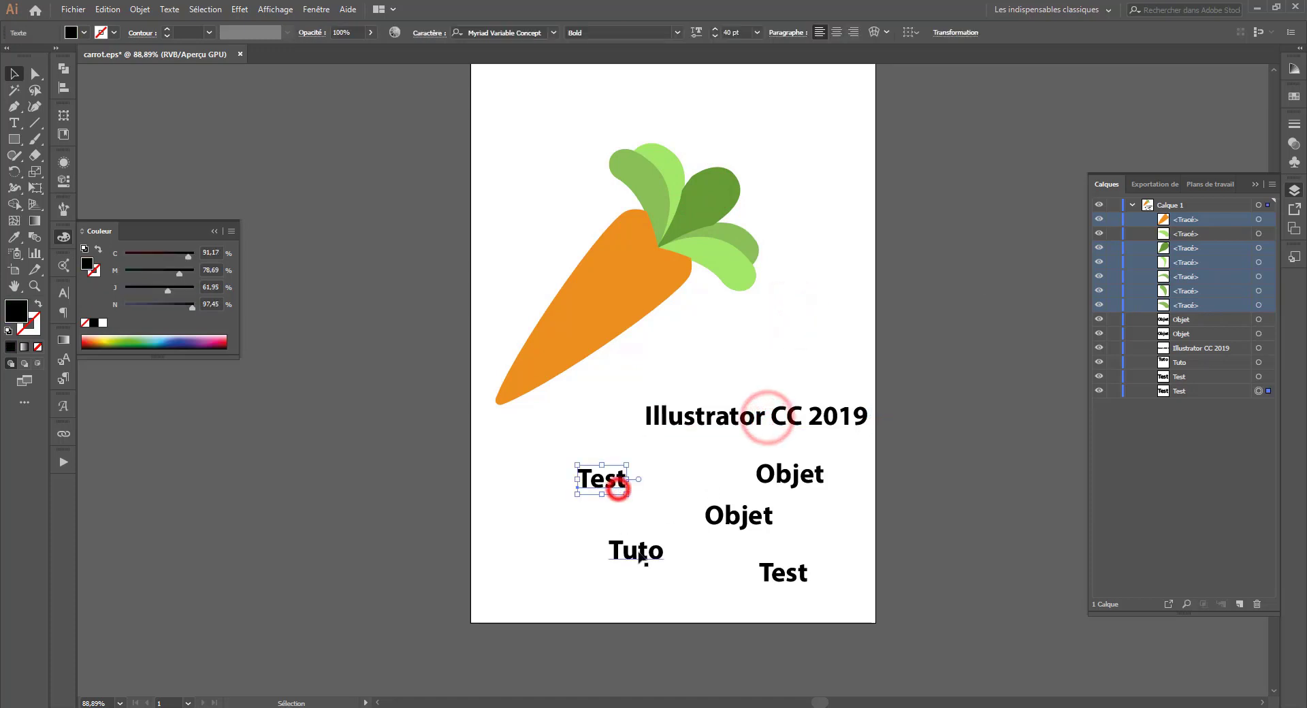
left_click(635, 550)
left_click(761, 515)
left_click(793, 486)
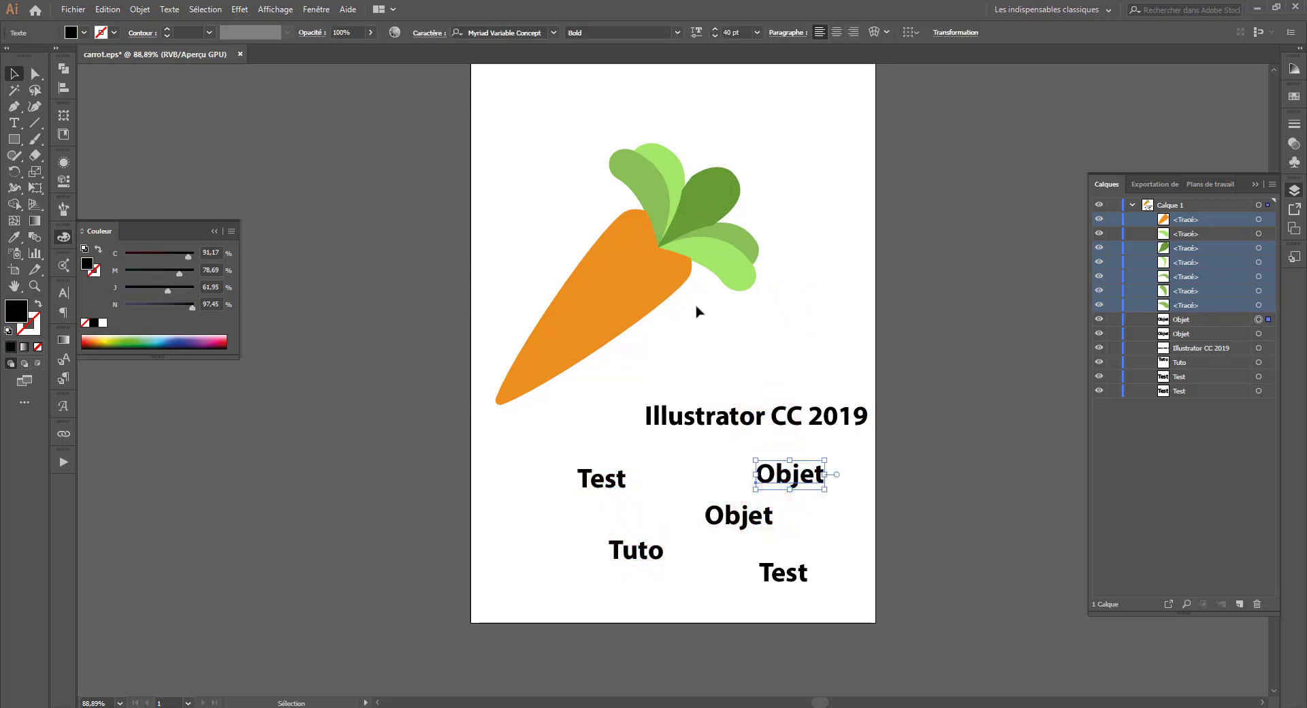
left_click(650, 297)
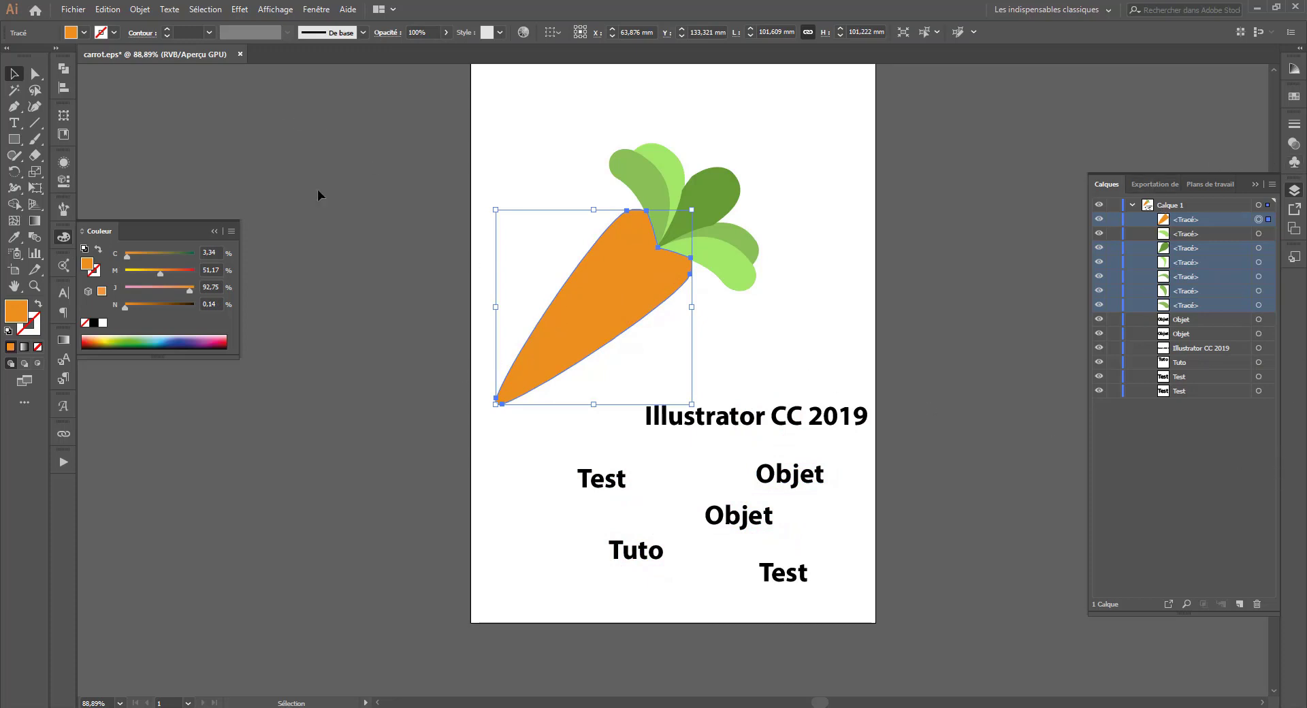
- Examine the layer list to see where the carrot body path sits in the stacking order
left_click(316, 9)
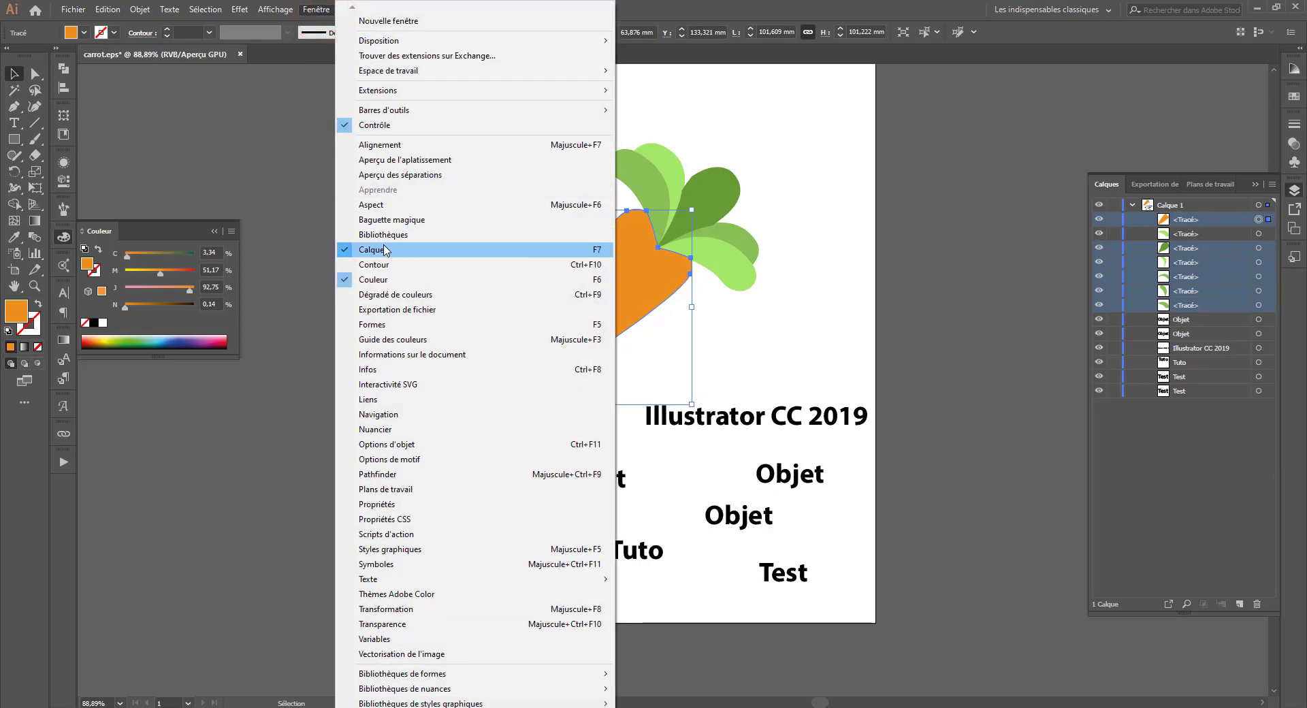
left_click(265, 145)
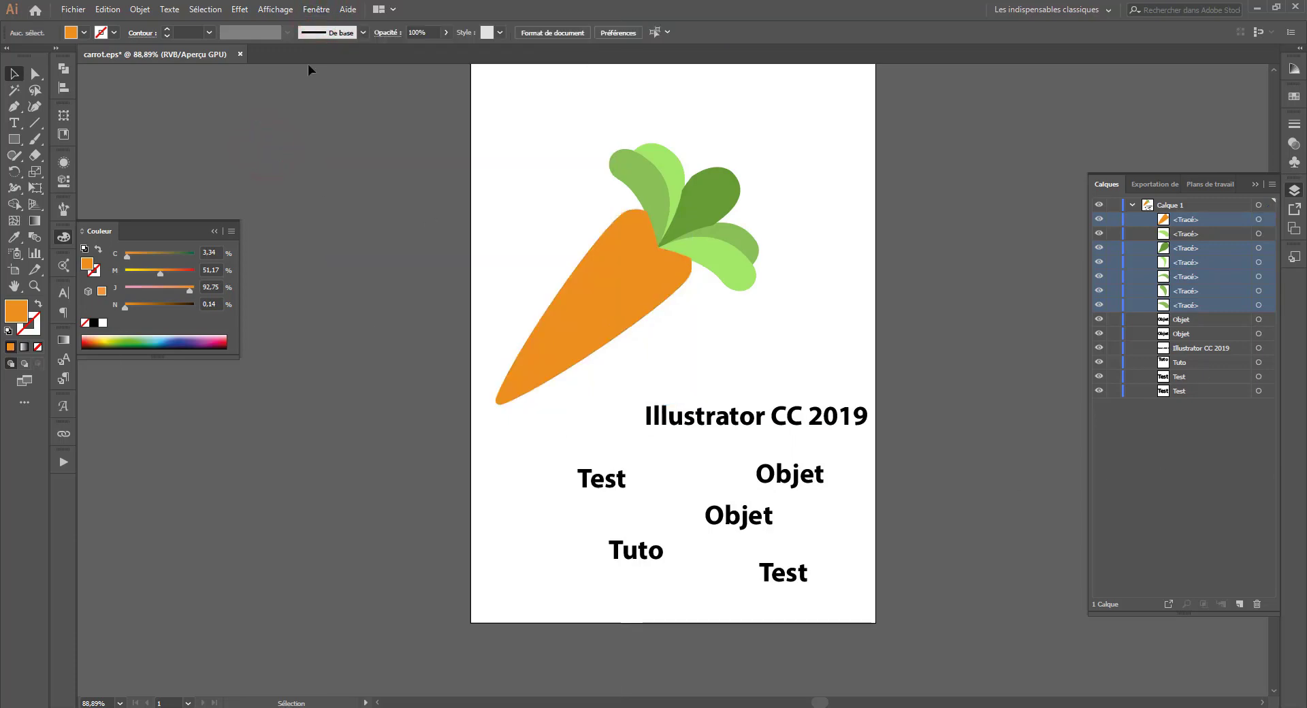
left_click(613, 291)
left_click(965, 232)
left_click(1204, 220)
left_click(538, 279)
left_click(636, 286)
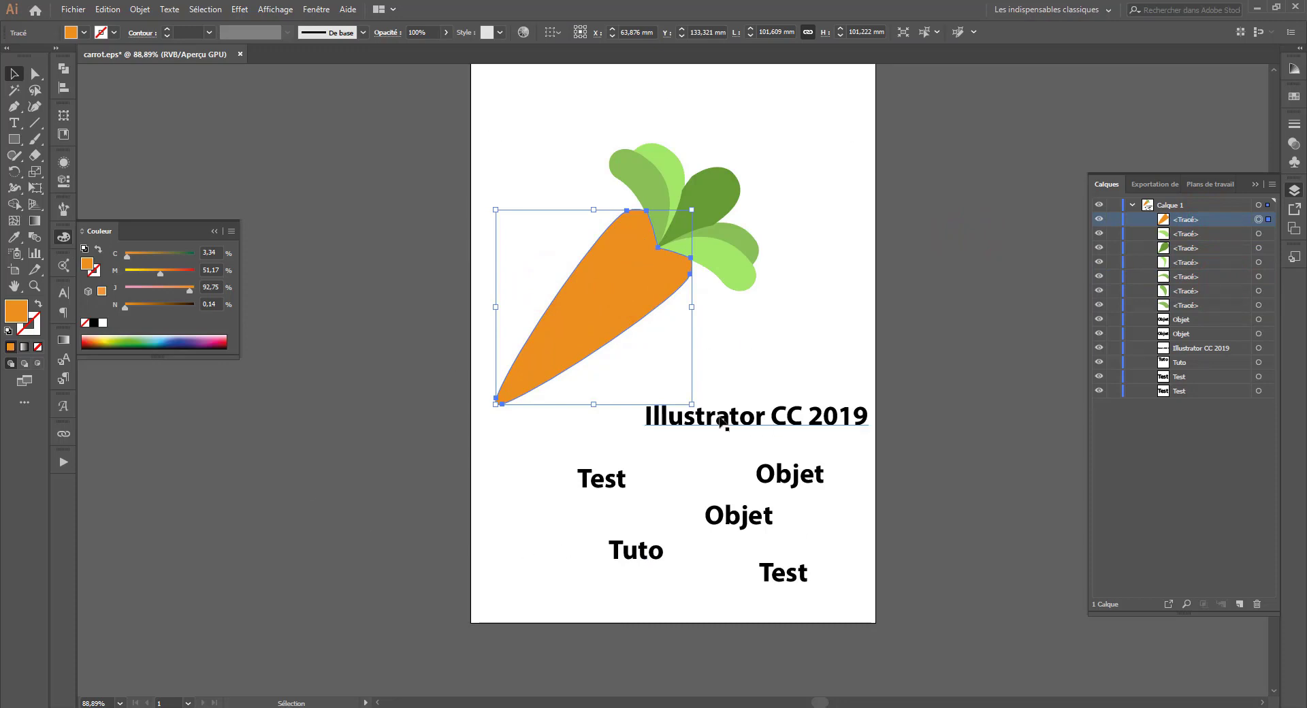
- Try to distort the "Illustrator CC 2019" text into the carrot body with an envelope made from the top object
key("a")
left_click(790, 415)
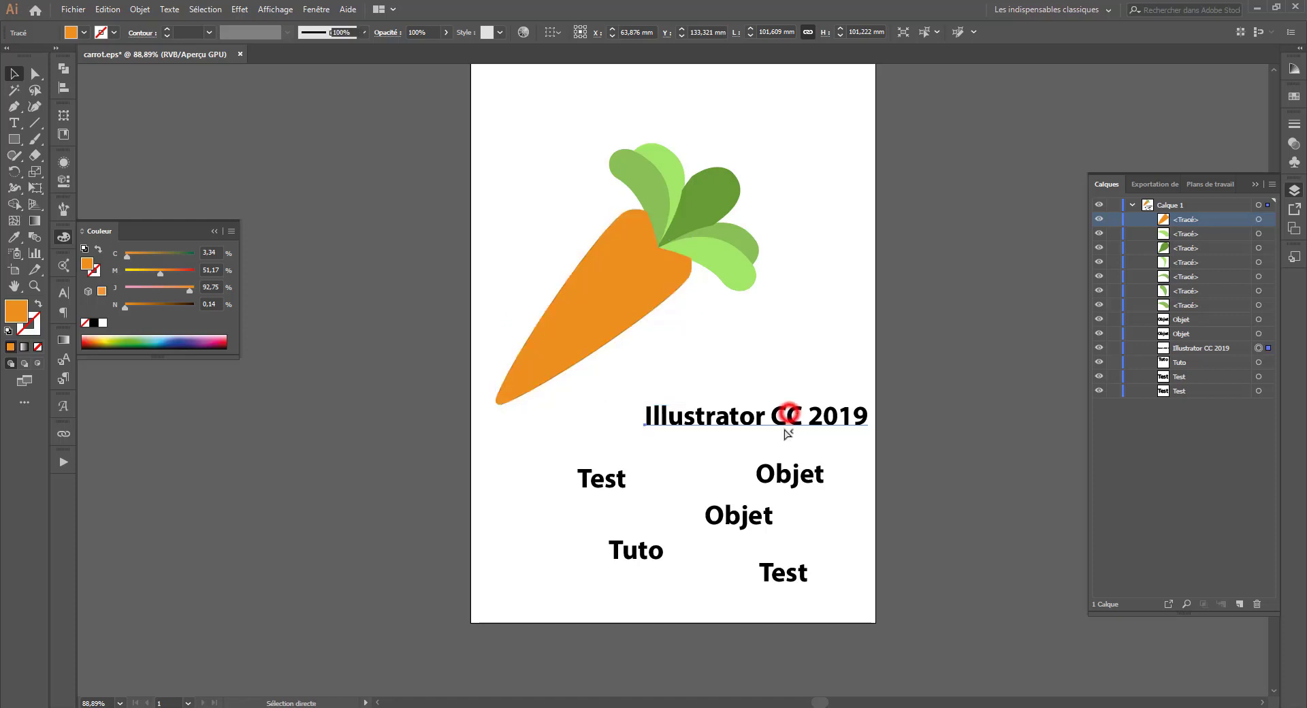
left_click(614, 290, "shift")
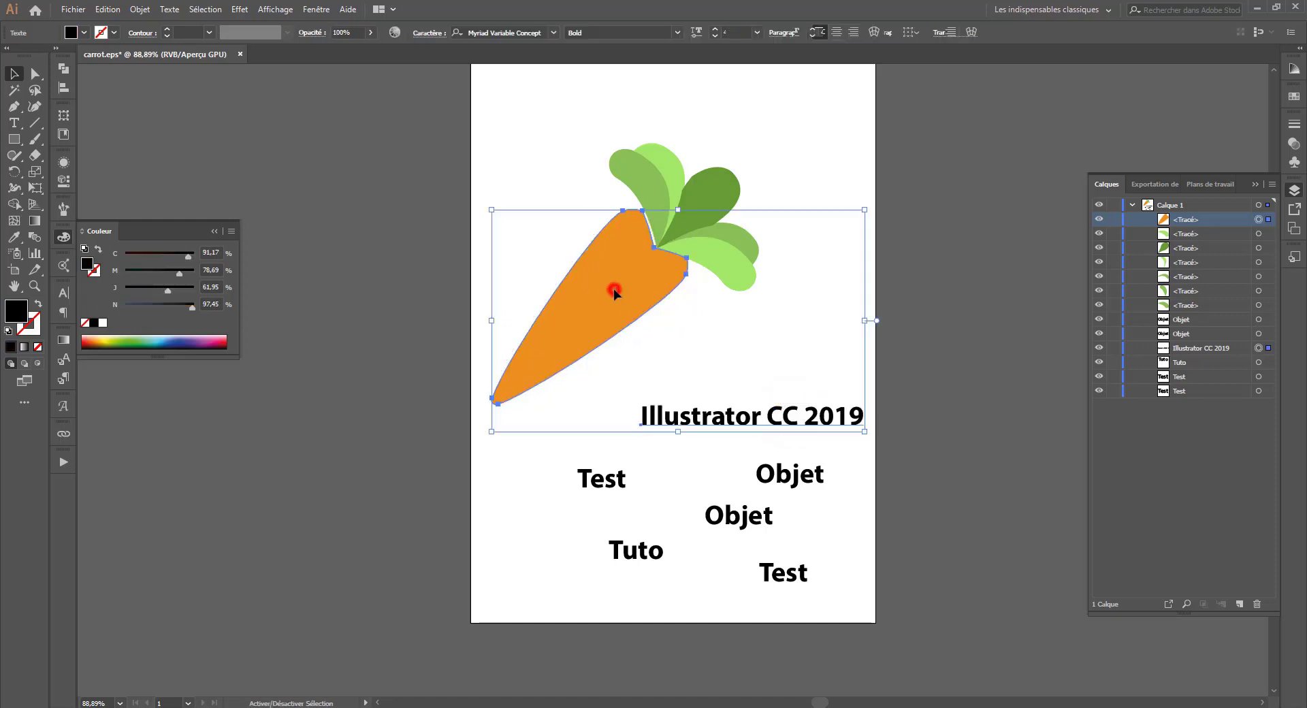
left_click_drag(496, 397, 500, 399)
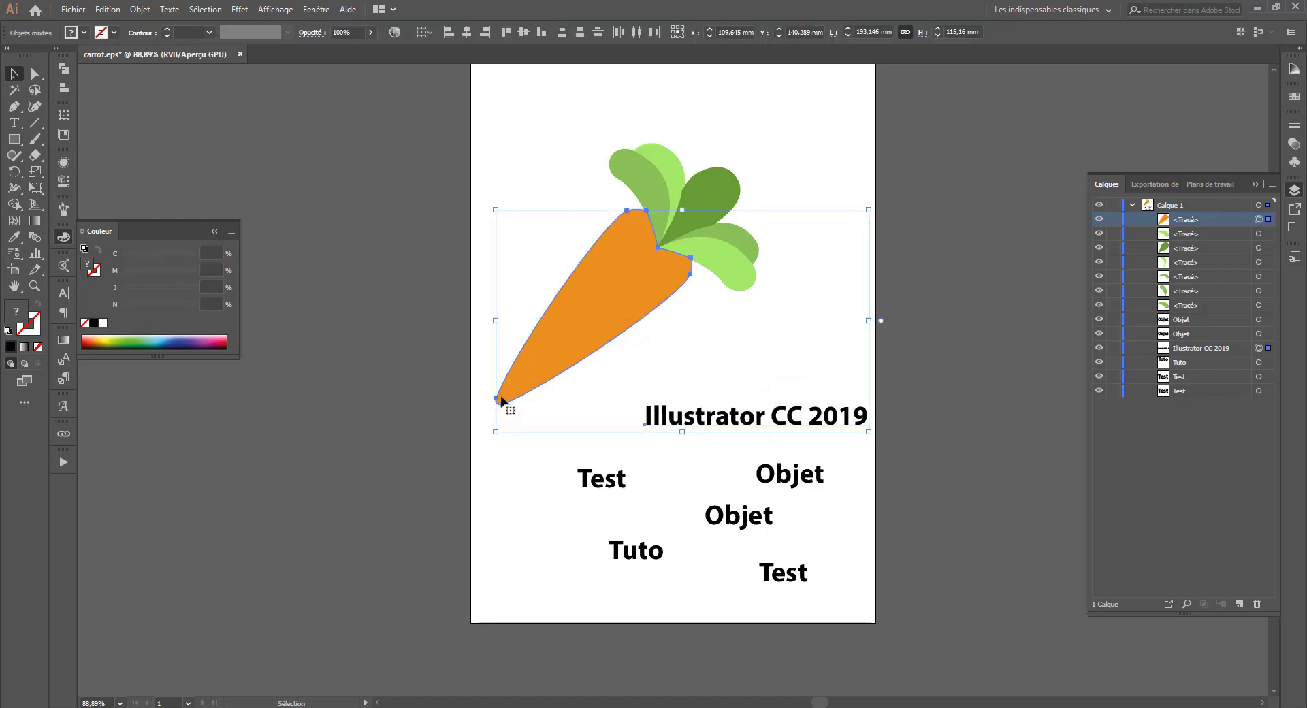
left_click(139, 9)
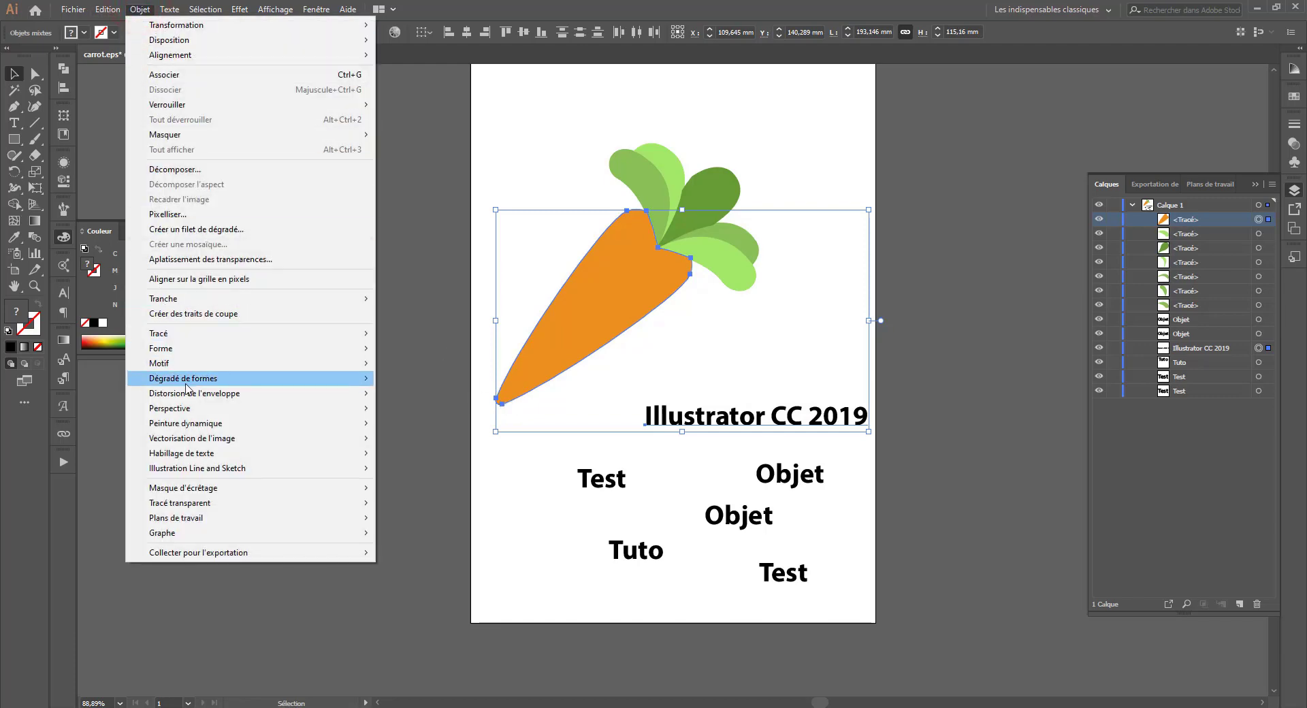
mouse_move(190, 393)
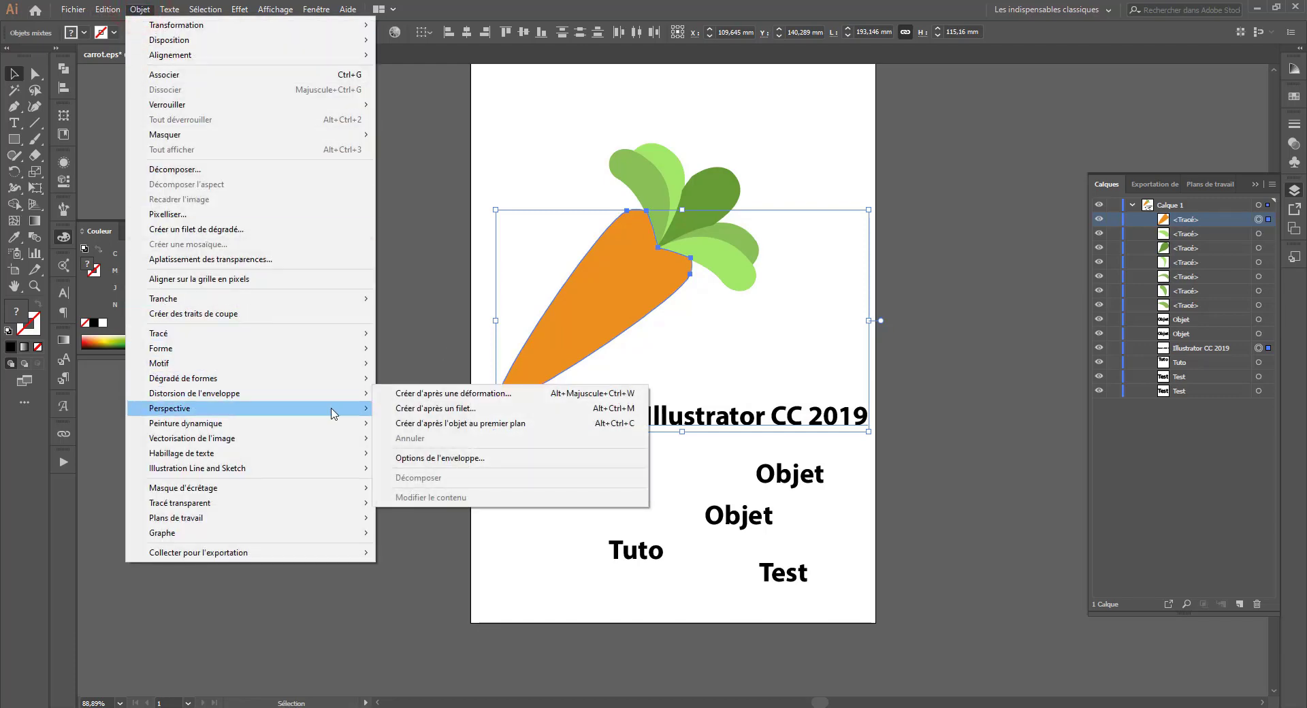
left_click(438, 430)
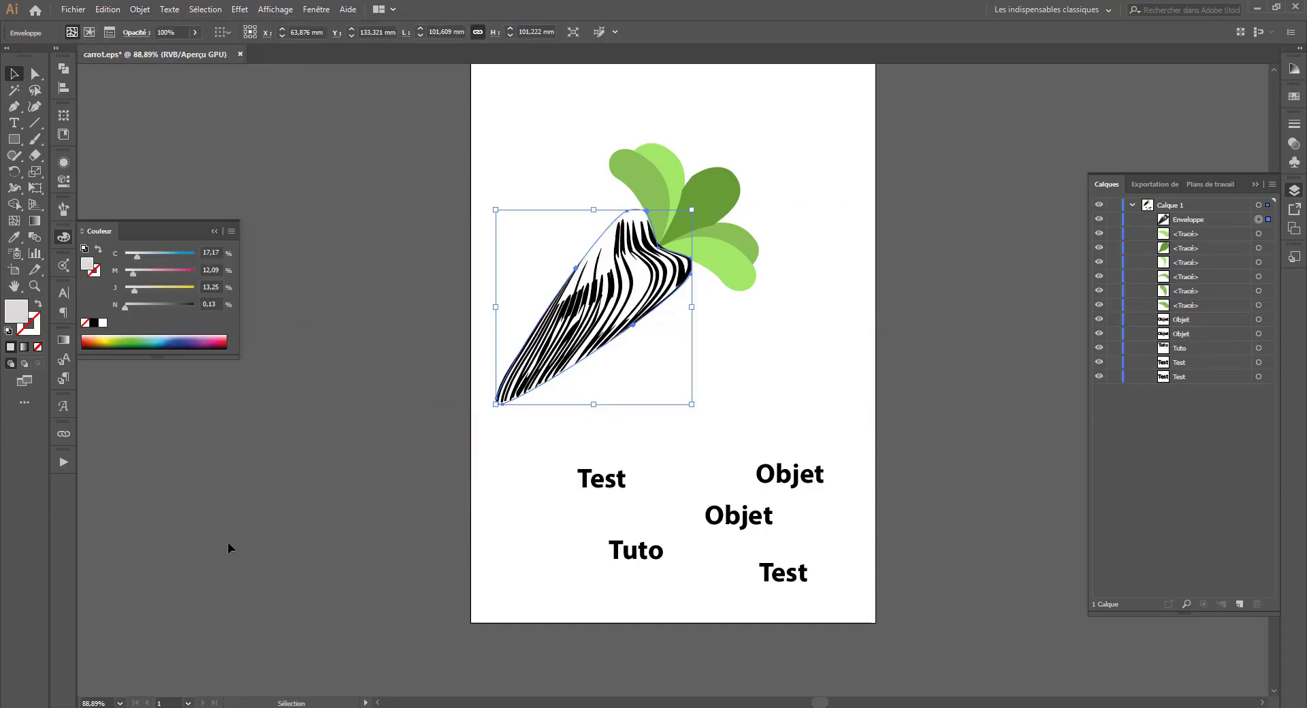
left_click(768, 370)
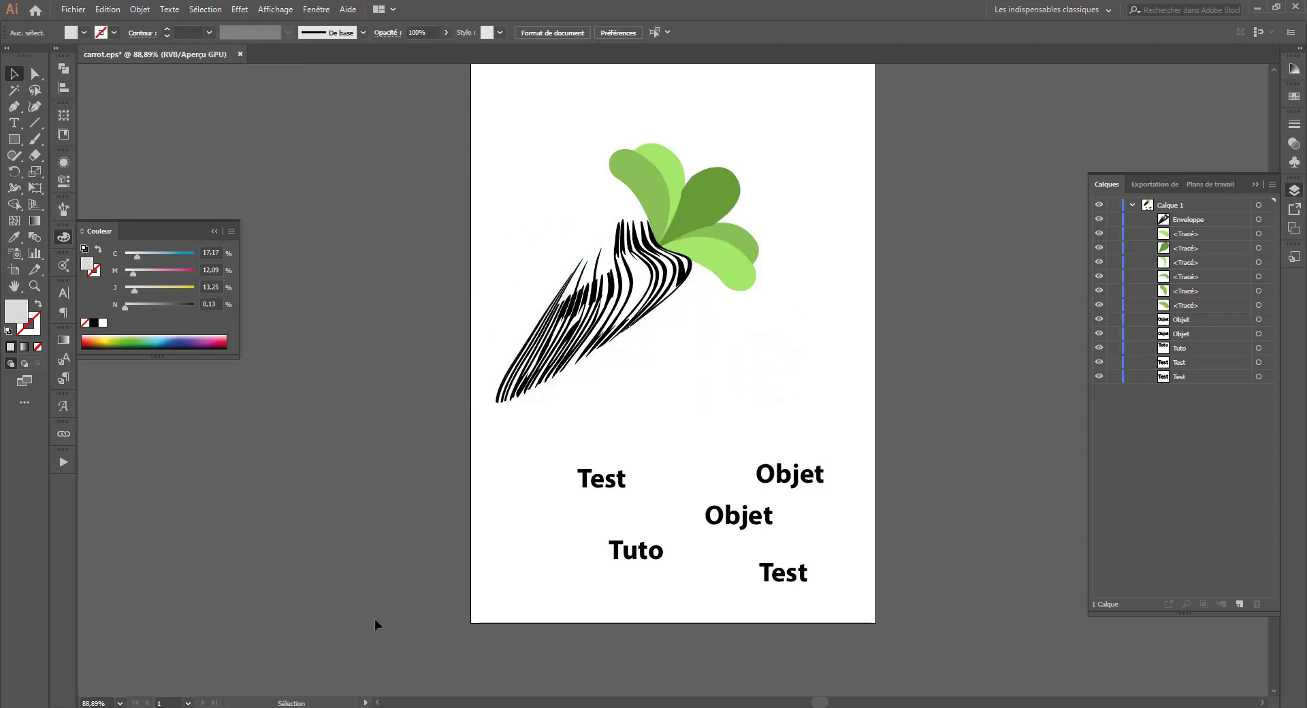
key("ctrl+z")
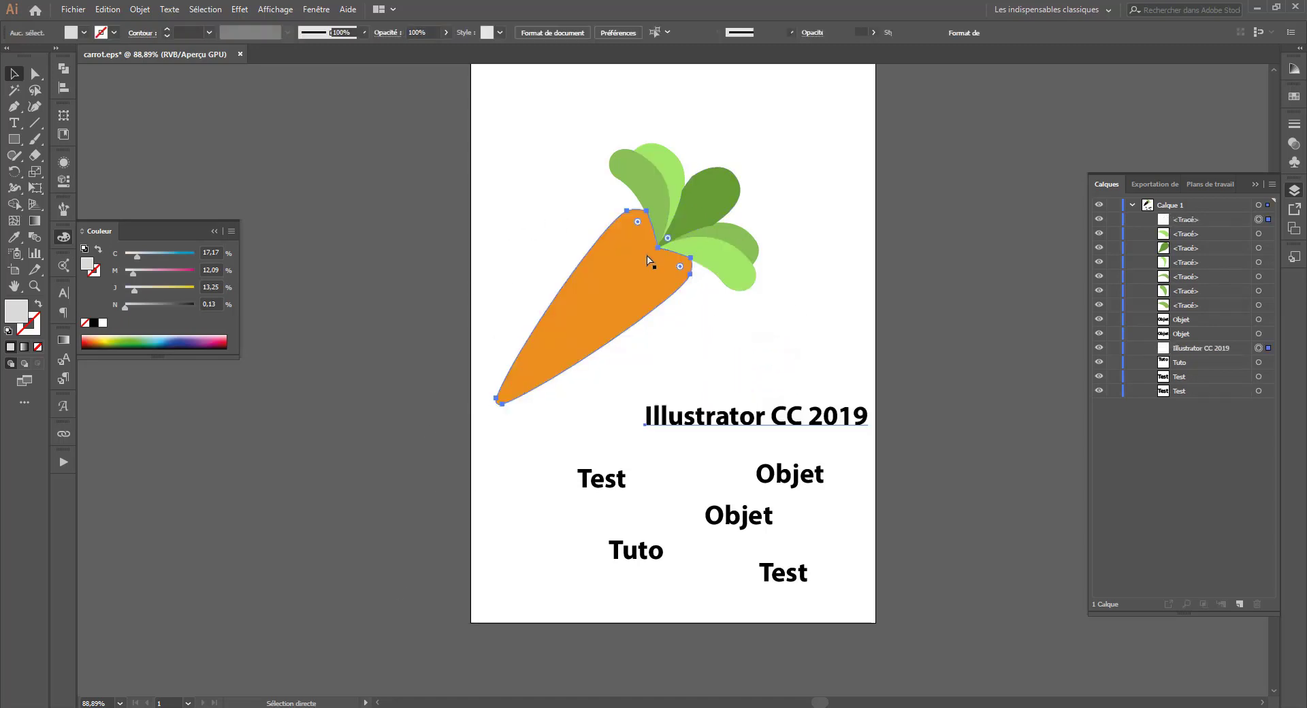
- Shorten the "Illustrator CC 2019" text to "Illustrator CC" by deleting the year
double_click(799, 413)
left_click(797, 414)
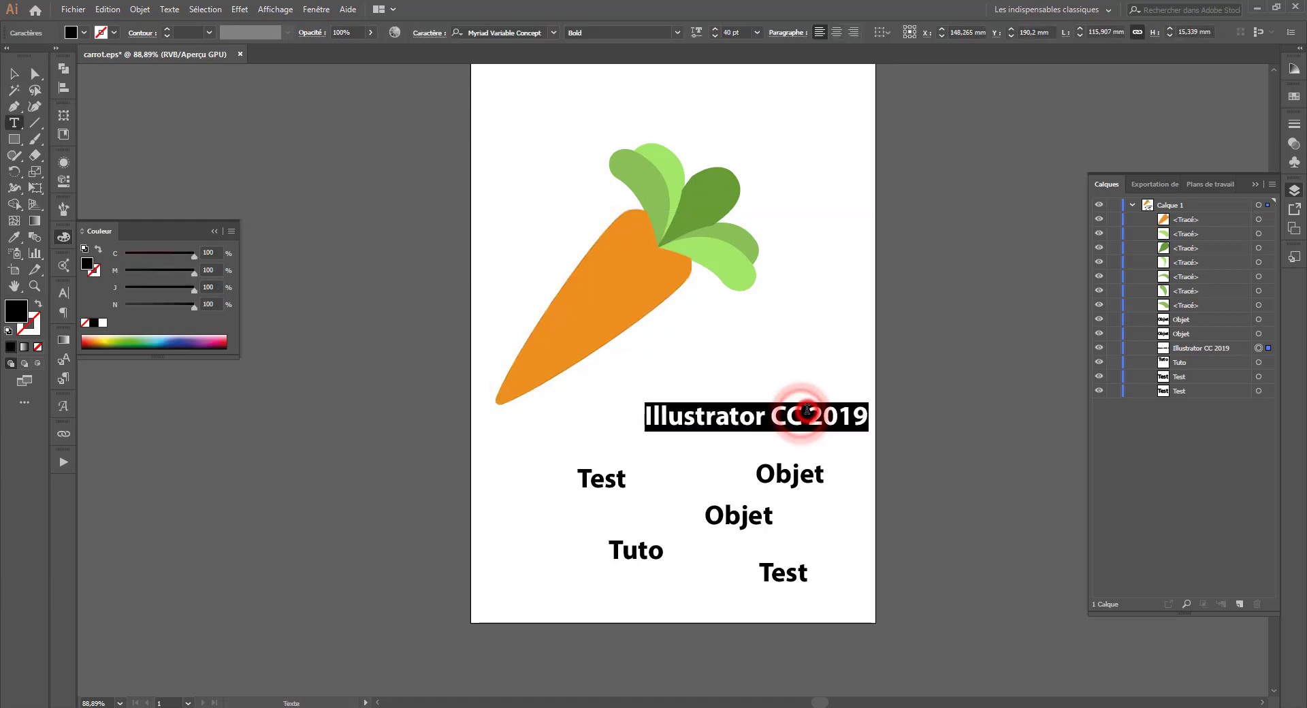
left_click(794, 414)
double_click(821, 414)
key("BackSpace")
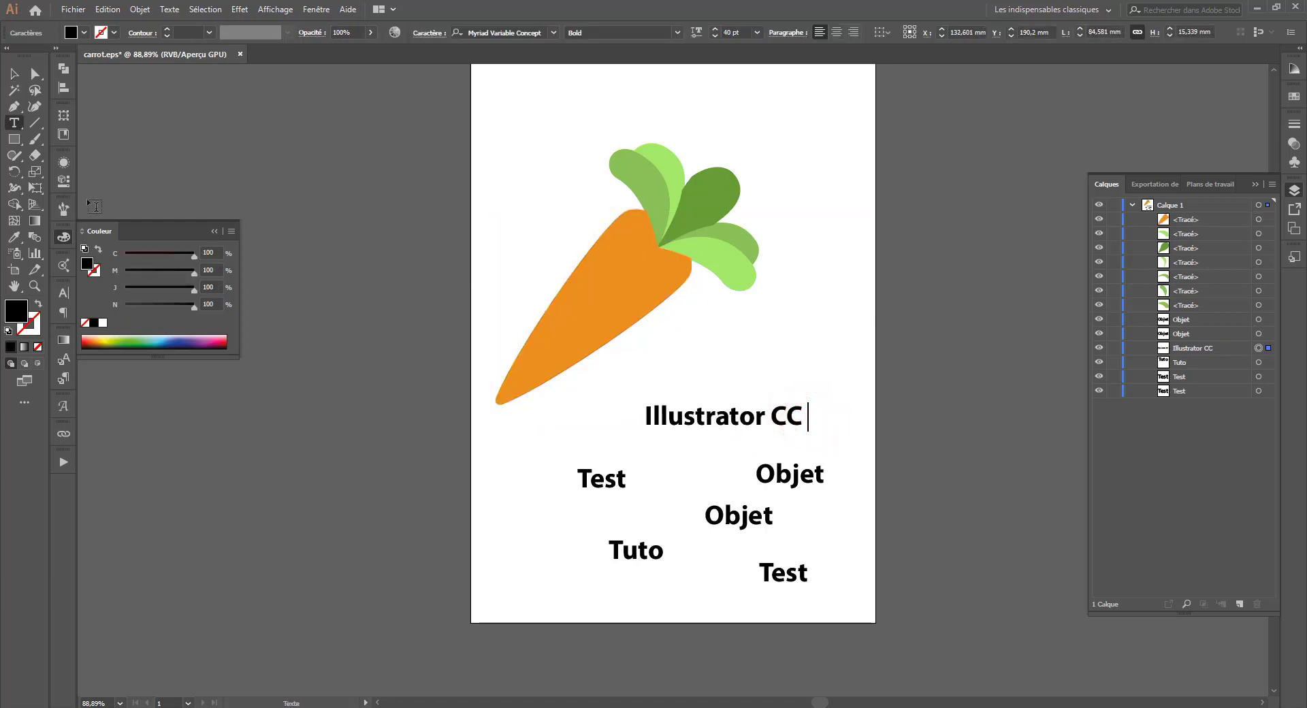
key("Escape")
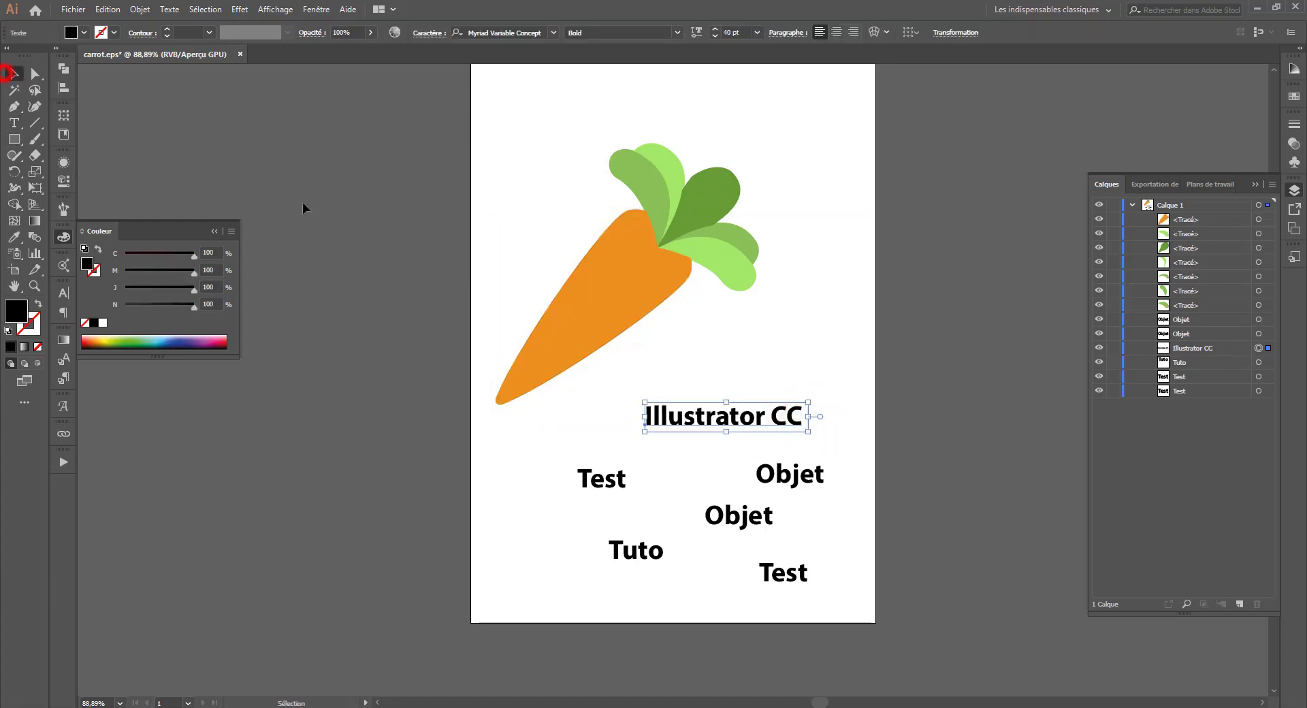
- Distort the "Illustrator CC" text into the orange carrot body with an envelope made from the top object
left_click(593, 319, "shift")
left_click(139, 9)
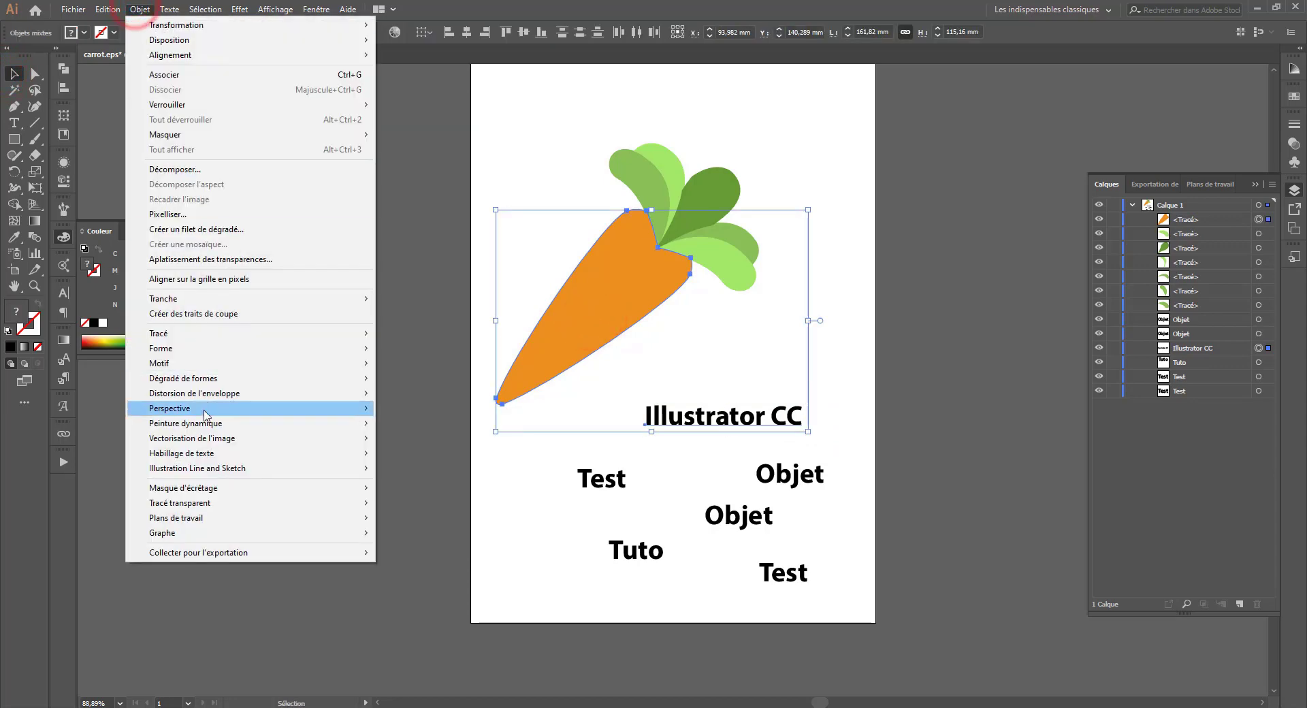
mouse_move(239, 396)
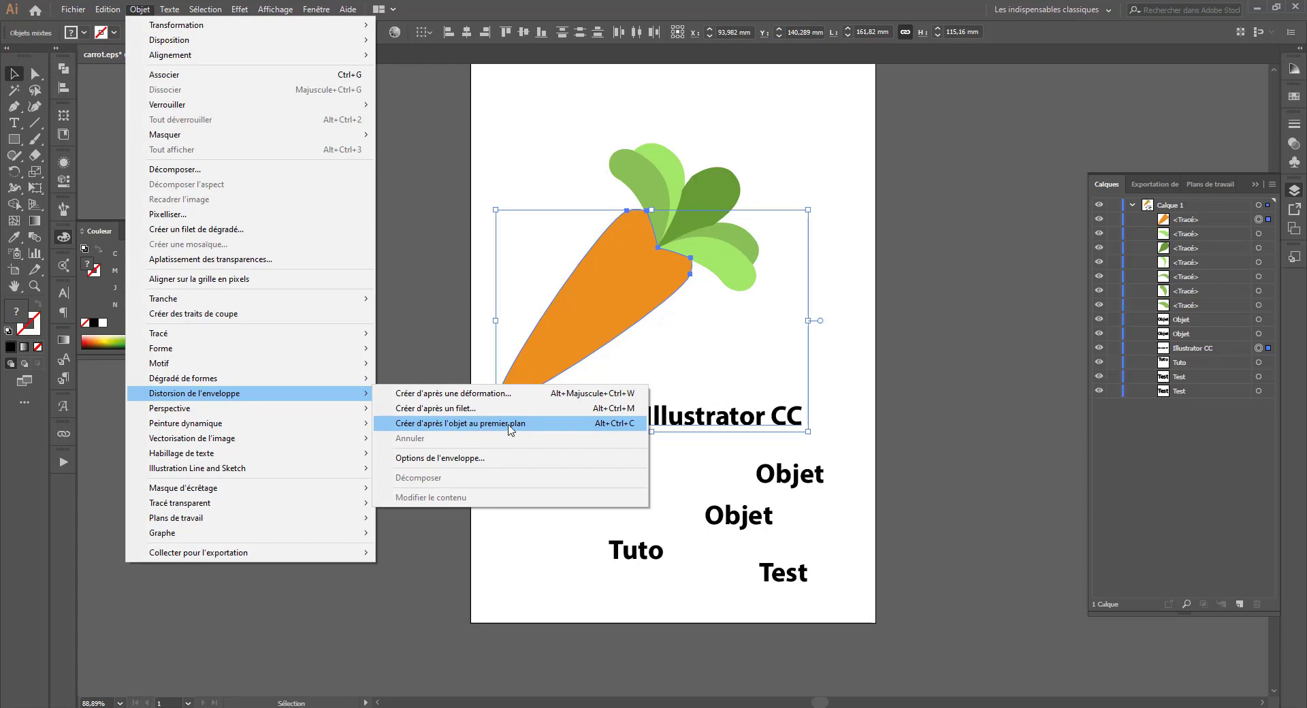
left_click(607, 424)
left_click(423, 439)
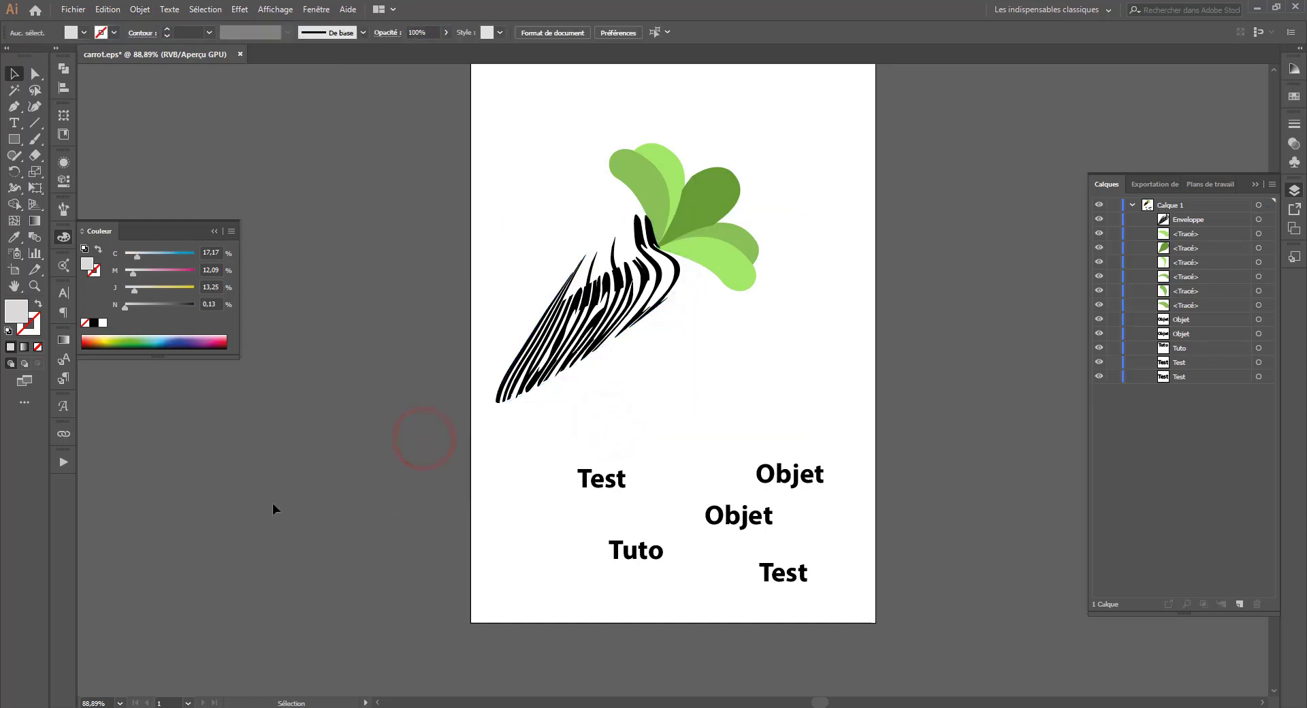
- Try removing the light green leaf in front to check for a duplicate shape beneath it
left_click(709, 268)
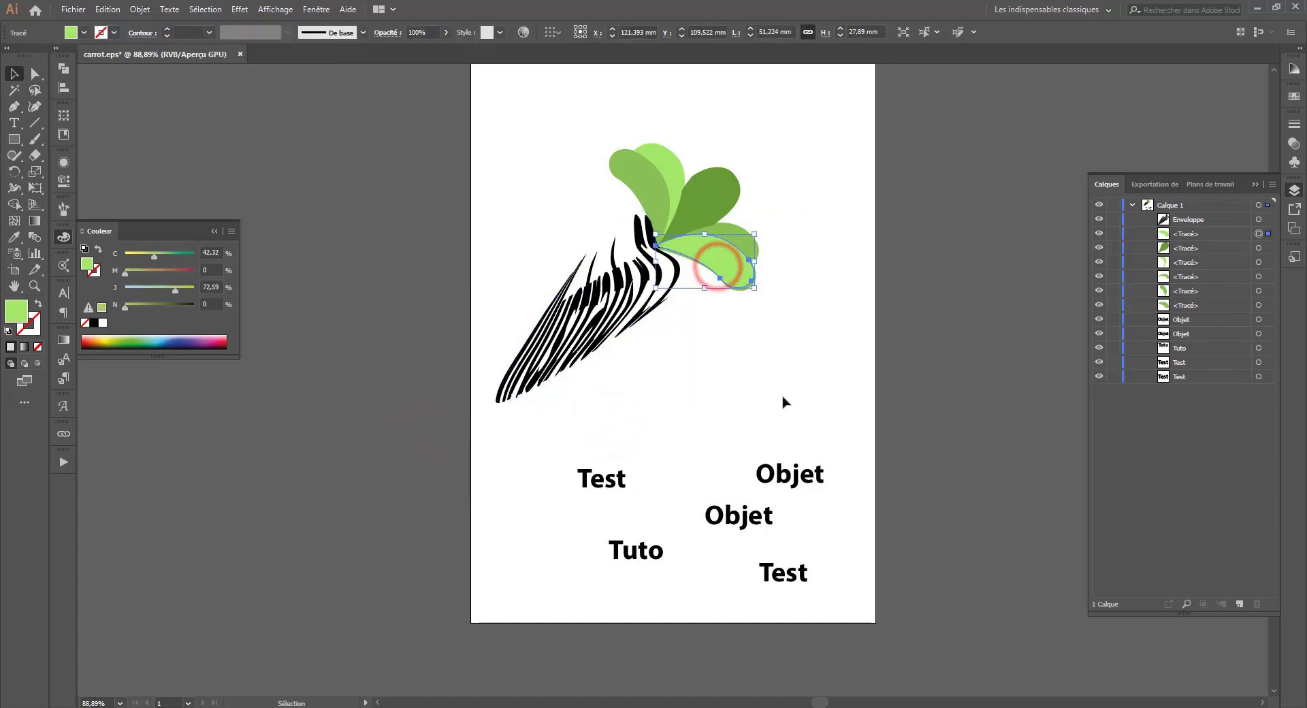
key("Delete")
key("super")
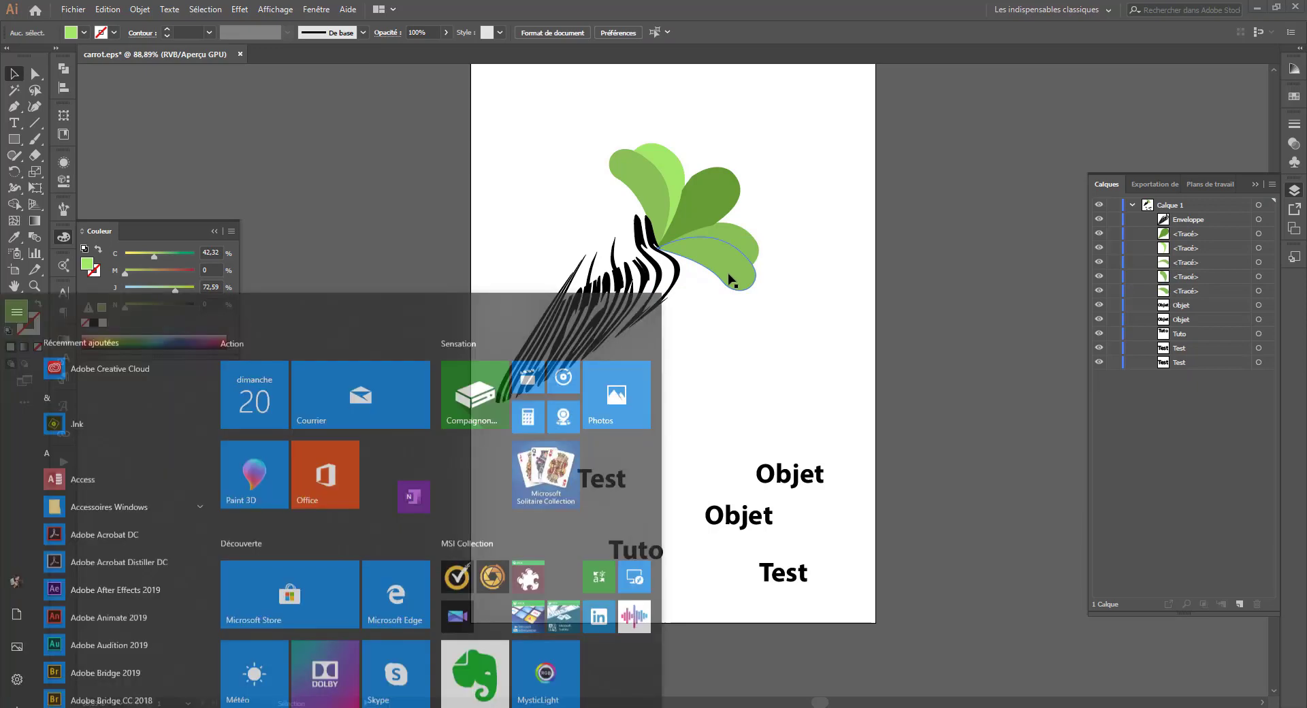
left_click(851, 312)
key("ctrl+z")
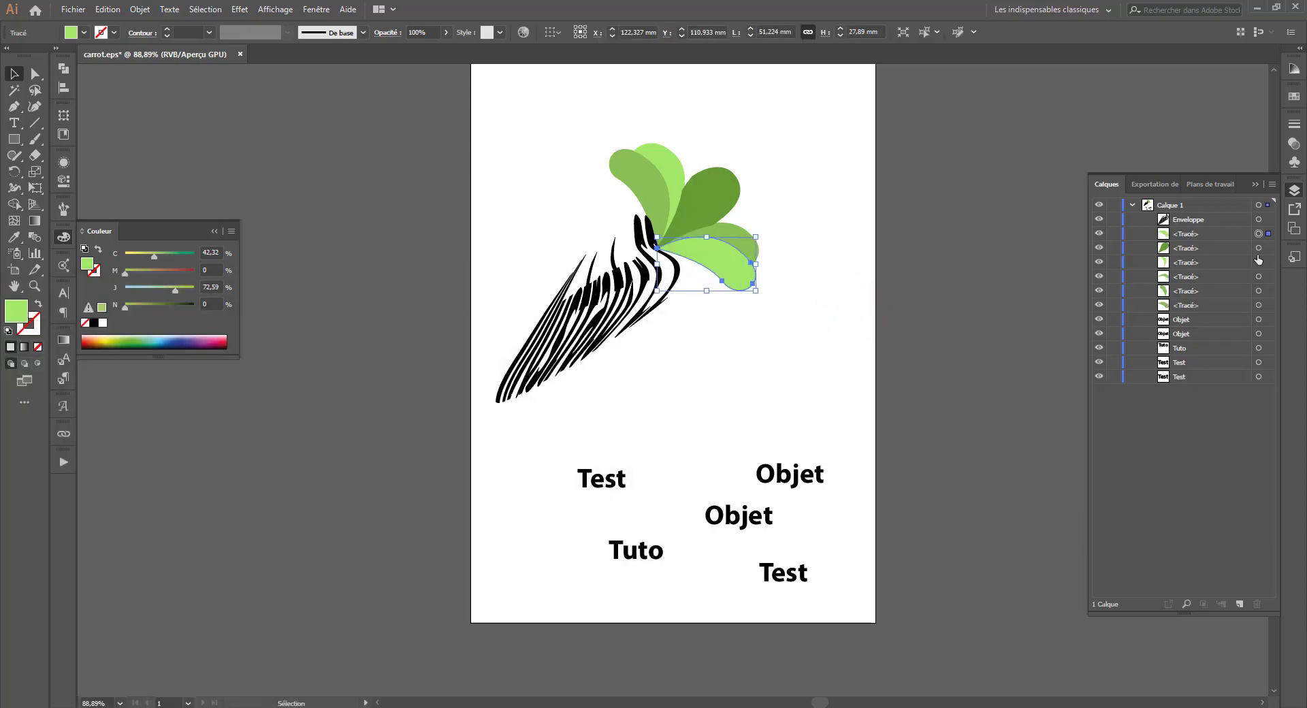
- Delete the duplicate leaf path lying lowest among the leaf paths in the layer list
left_click(1187, 305)
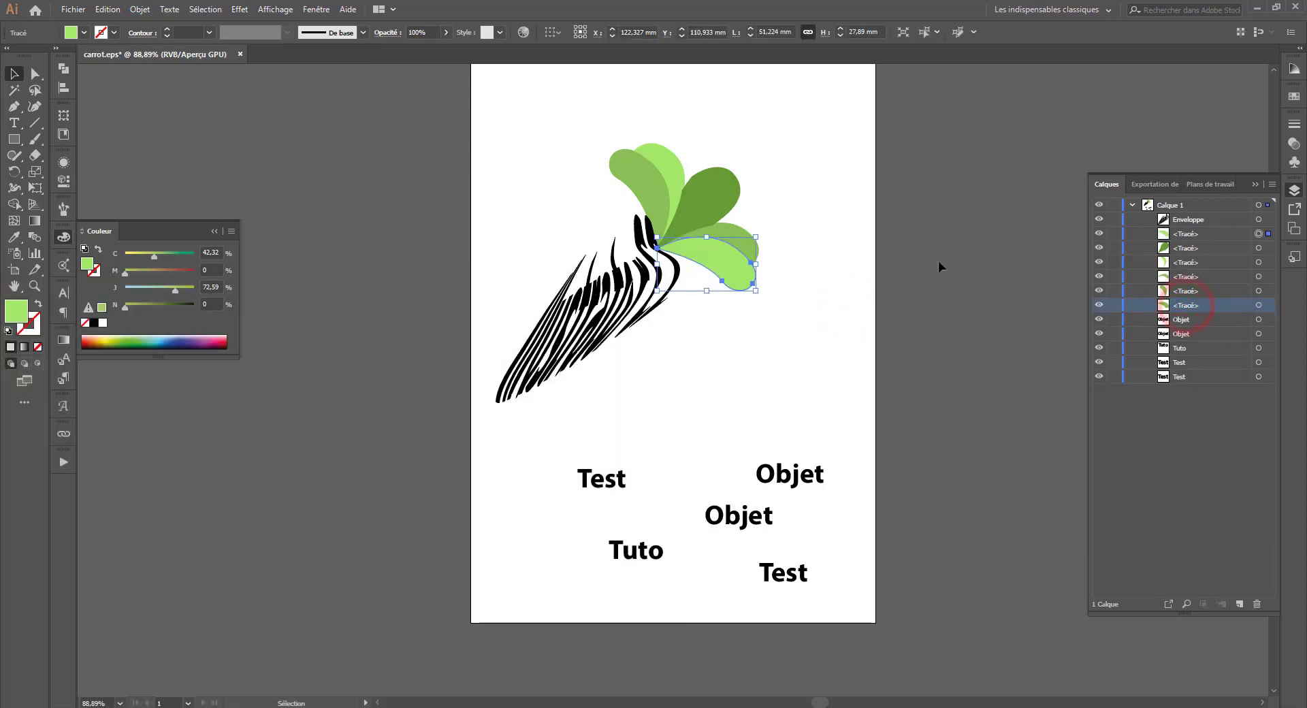
left_click_drag(1188, 301, 1255, 605)
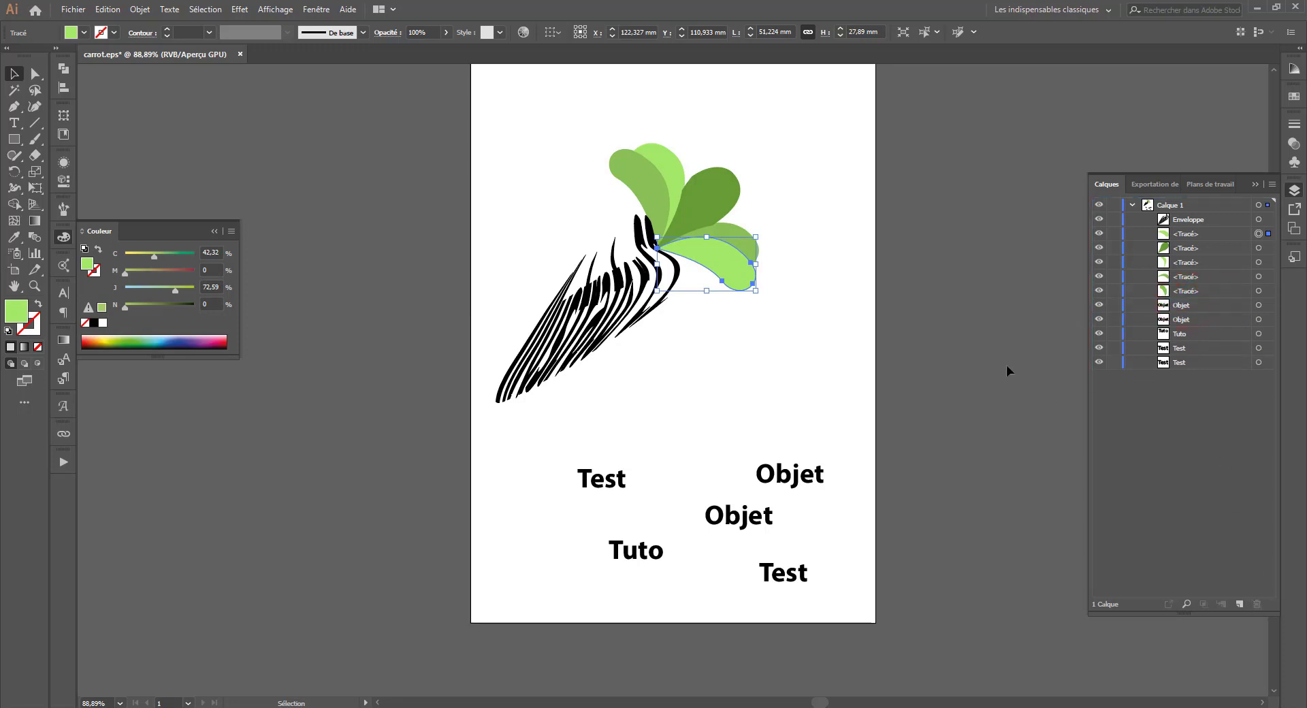
- Distort the upper "Objet" text into the lowest light green leaf with an envelope made from the top object
left_click(794, 474, "shift")
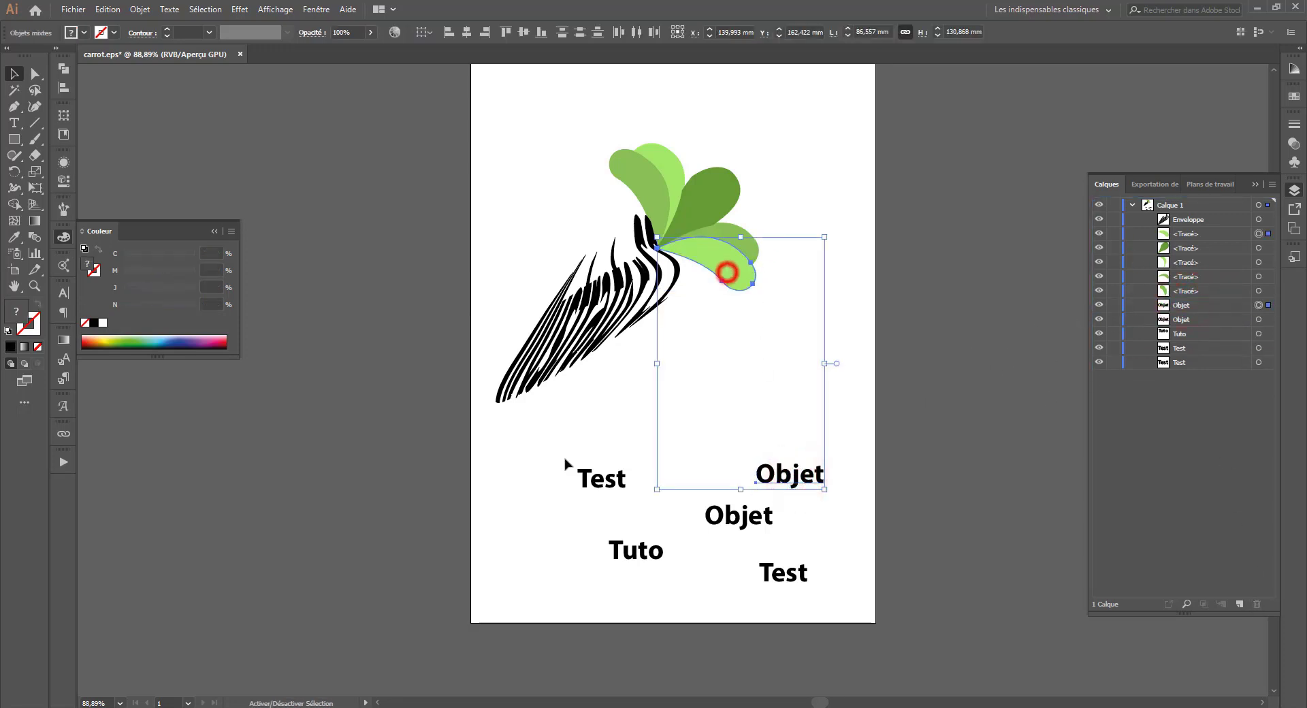
left_click(556, 366, "shift")
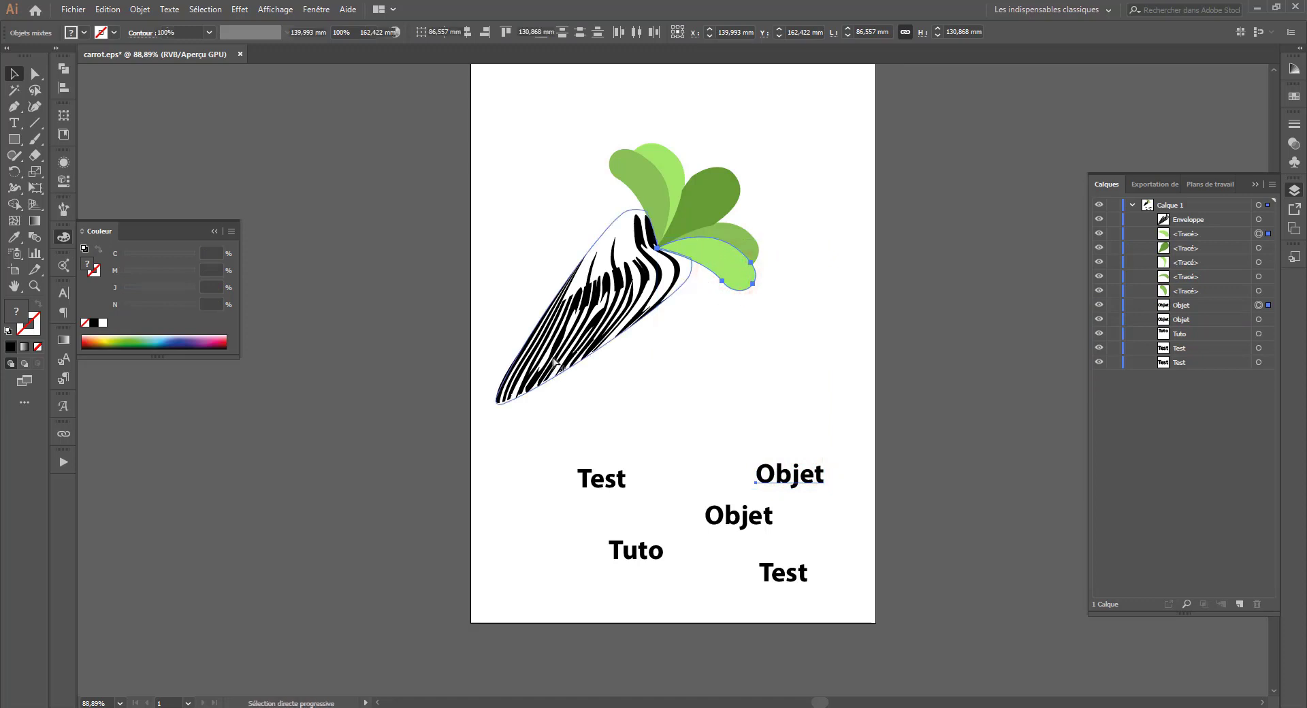
key("ctrl+alt+c")
- Distort the "Tuto" text into the medium green leaf above the "Objet" envelope, using the top object as envelope
left_click(733, 224)
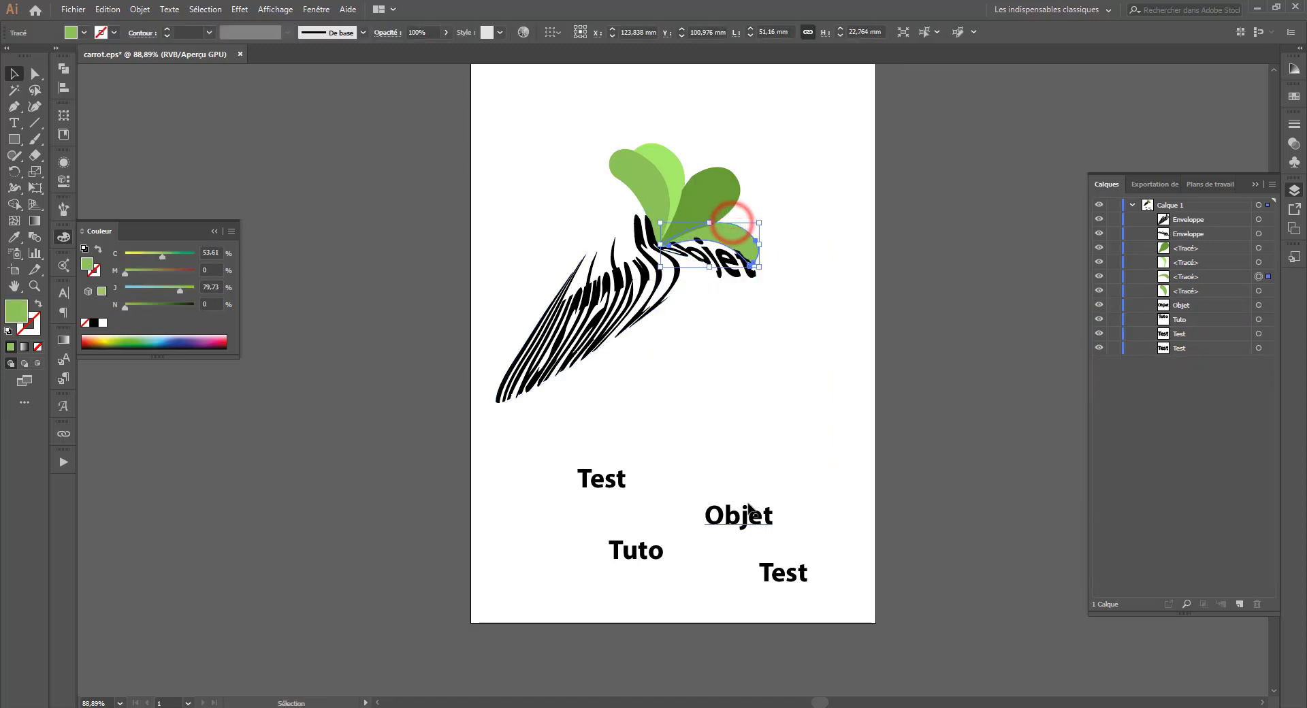
left_click(637, 549, "shift")
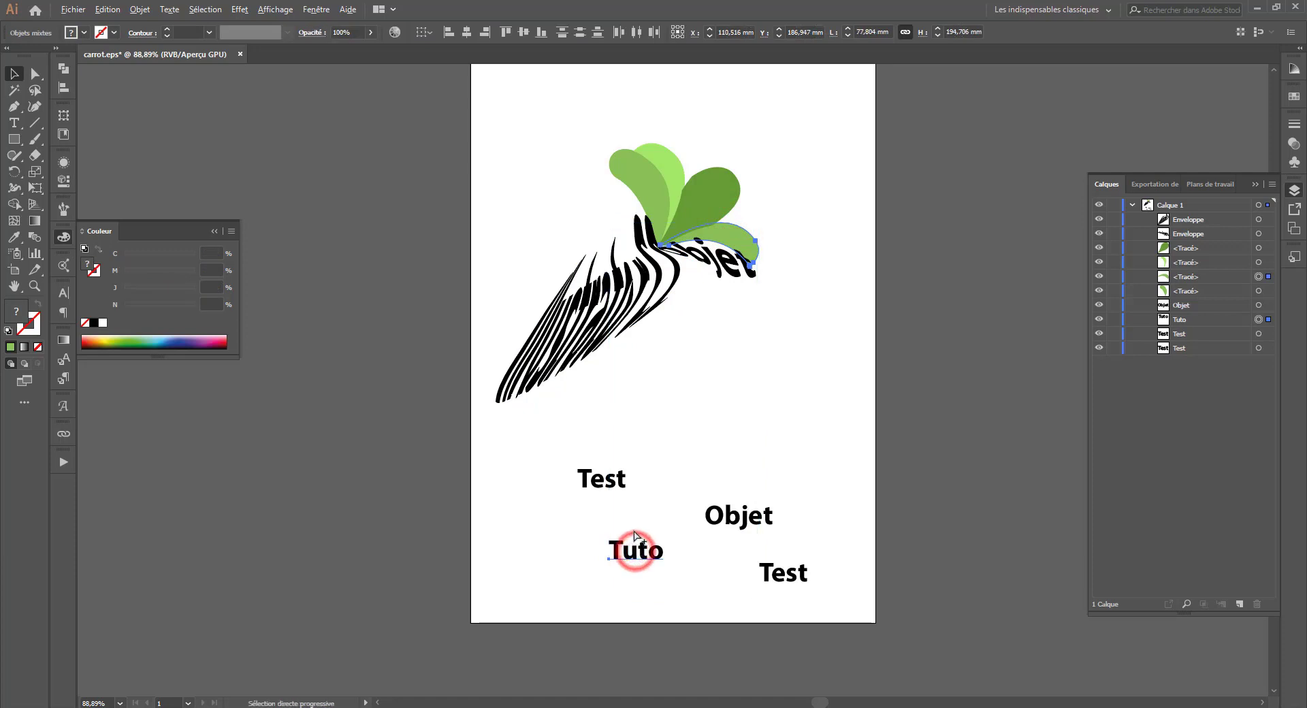
key("ctrl+alt+c")
- Distort the remaining "Objet" text into the dark green leaf with an envelope made from the top object
left_click(711, 197)
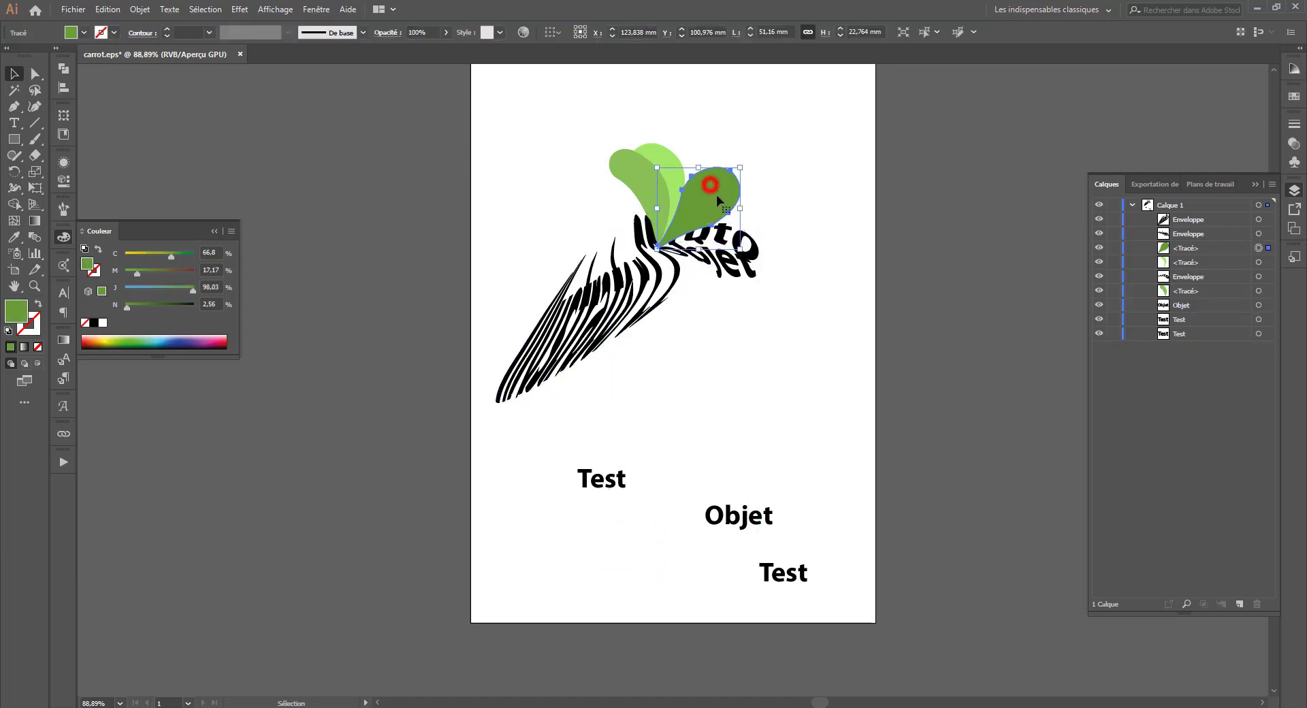
left_click(742, 515)
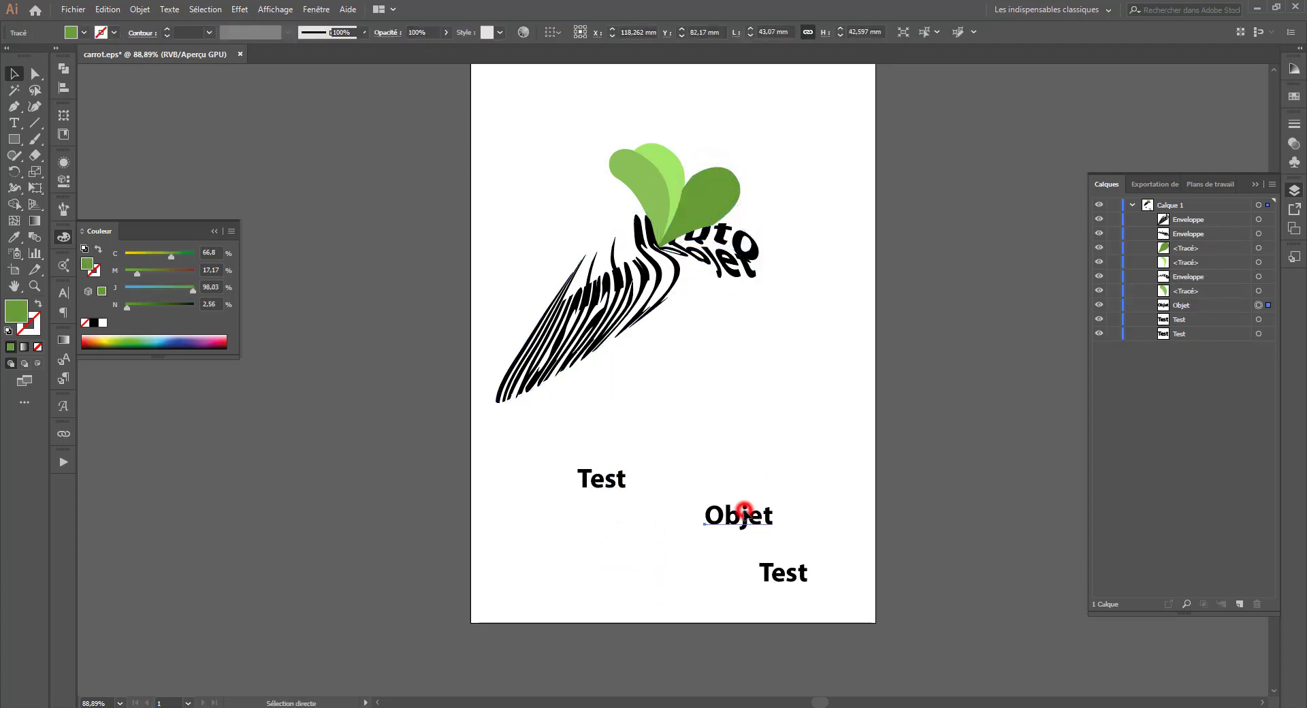
left_click(722, 198, "shift")
key("ctrl+alt+c")
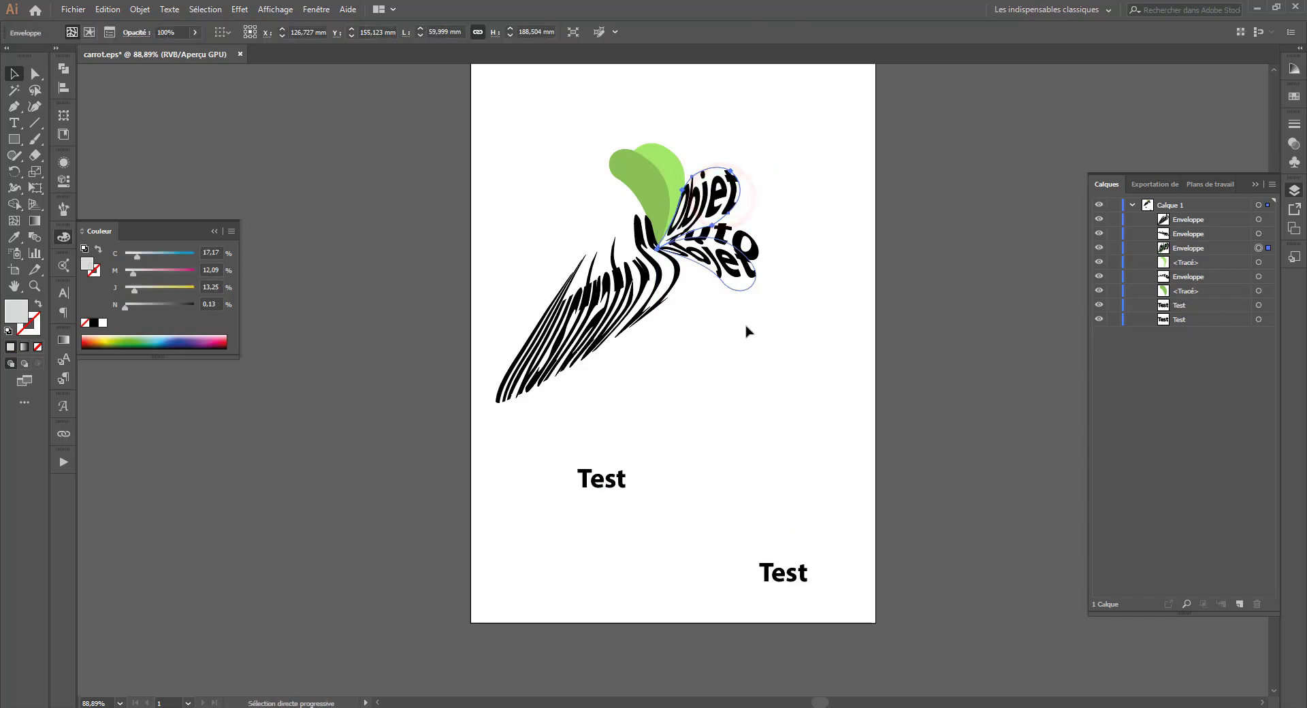
- Distort the upper "Test" text into the bright green leaf at the top of the carrot, using the top object as envelope
left_click(603, 481)
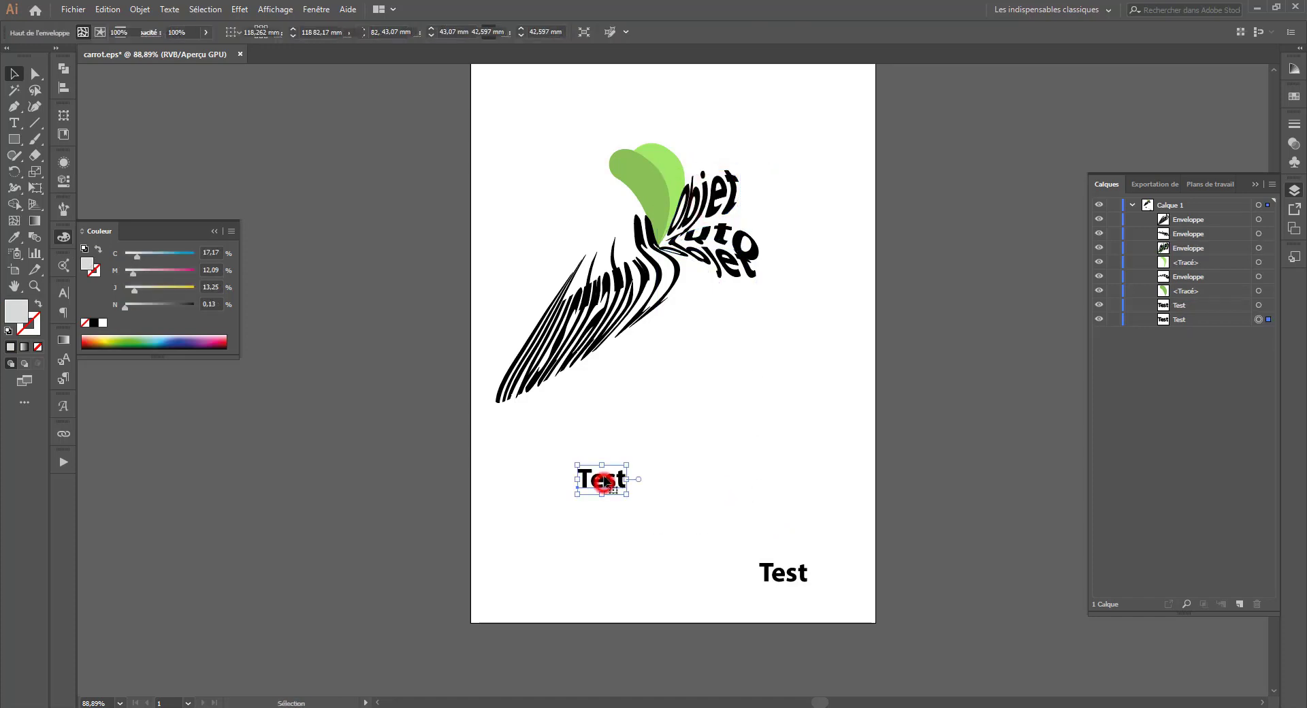
left_click(660, 159, "shift")
key("ctrl+alt+c")
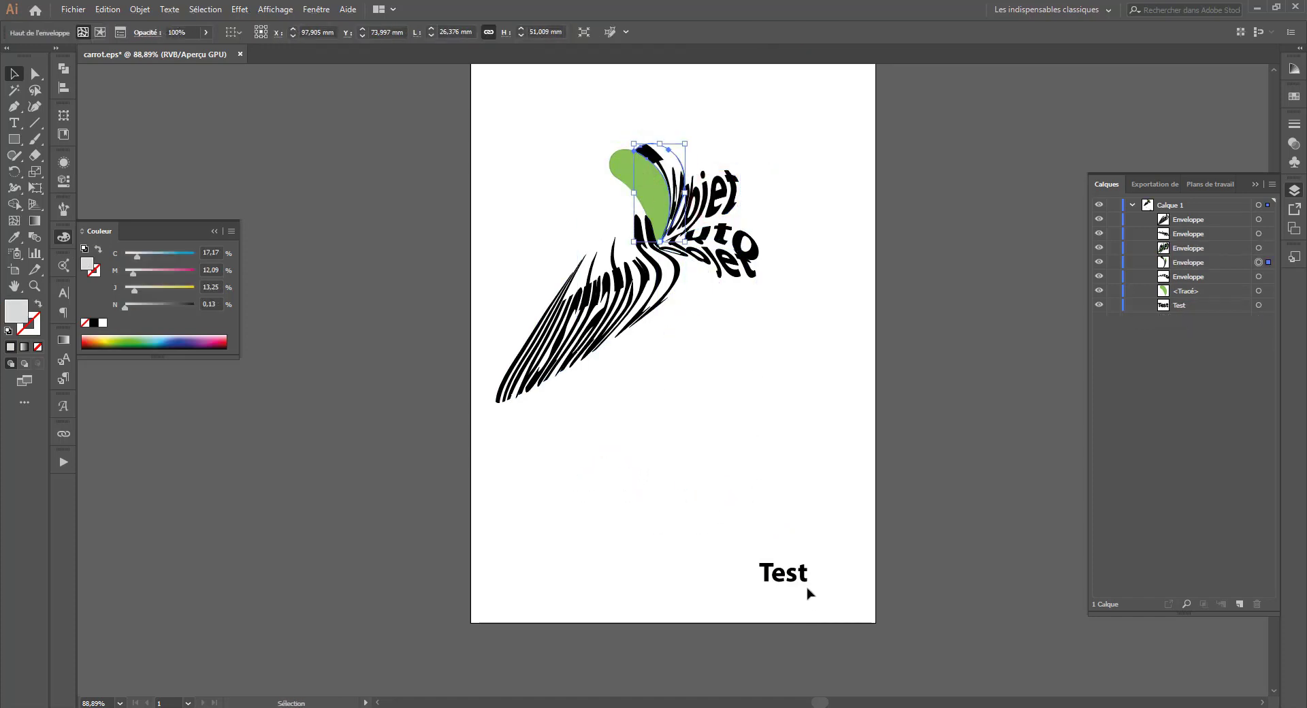
- Distort the last "Test" text into the remaining medium green leaf with a top-object envelope and check the two adjacent leaf envelopes
left_click(795, 574)
left_click(650, 170, "shift")
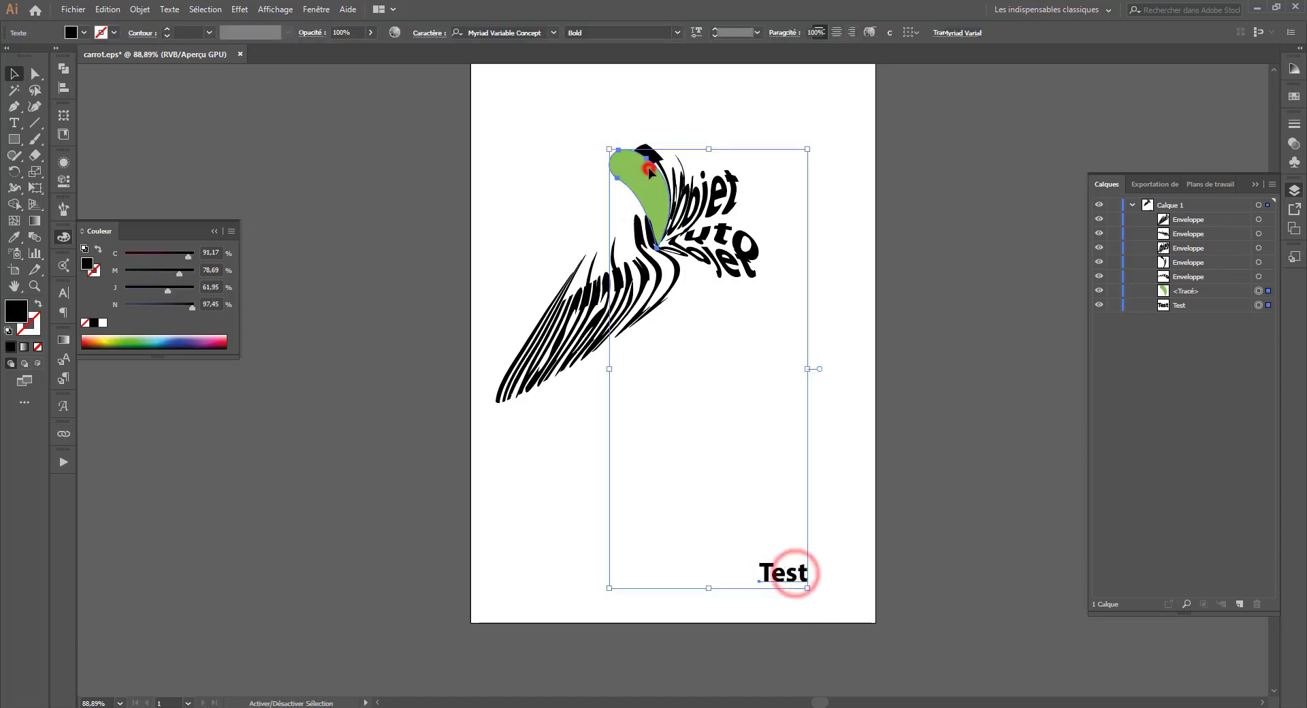
key("ctrl+alt+c")
left_click(715, 410)
left_click(611, 171)
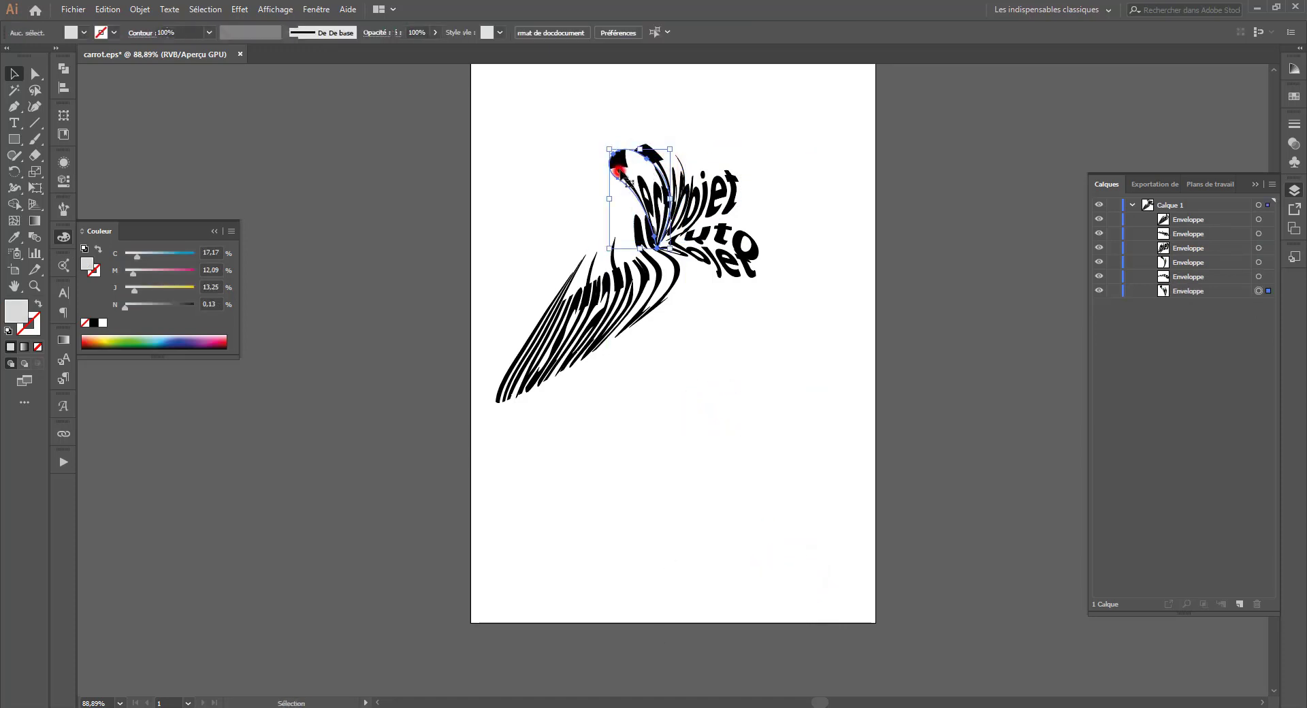
left_click(648, 147)
left_click(767, 139)
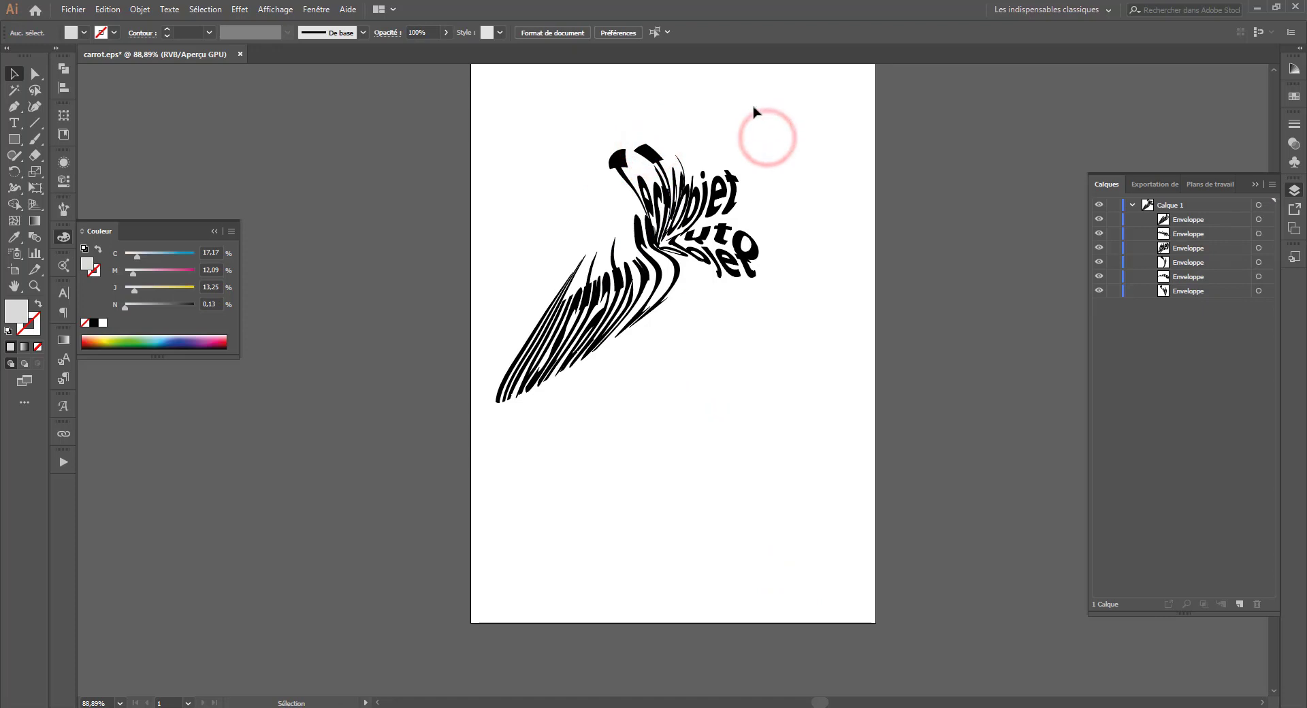
- Undo the leaf text envelopes back to the plain green leaves and separate words, and deselect the artwork
scroll(680, 517, "up", 3)
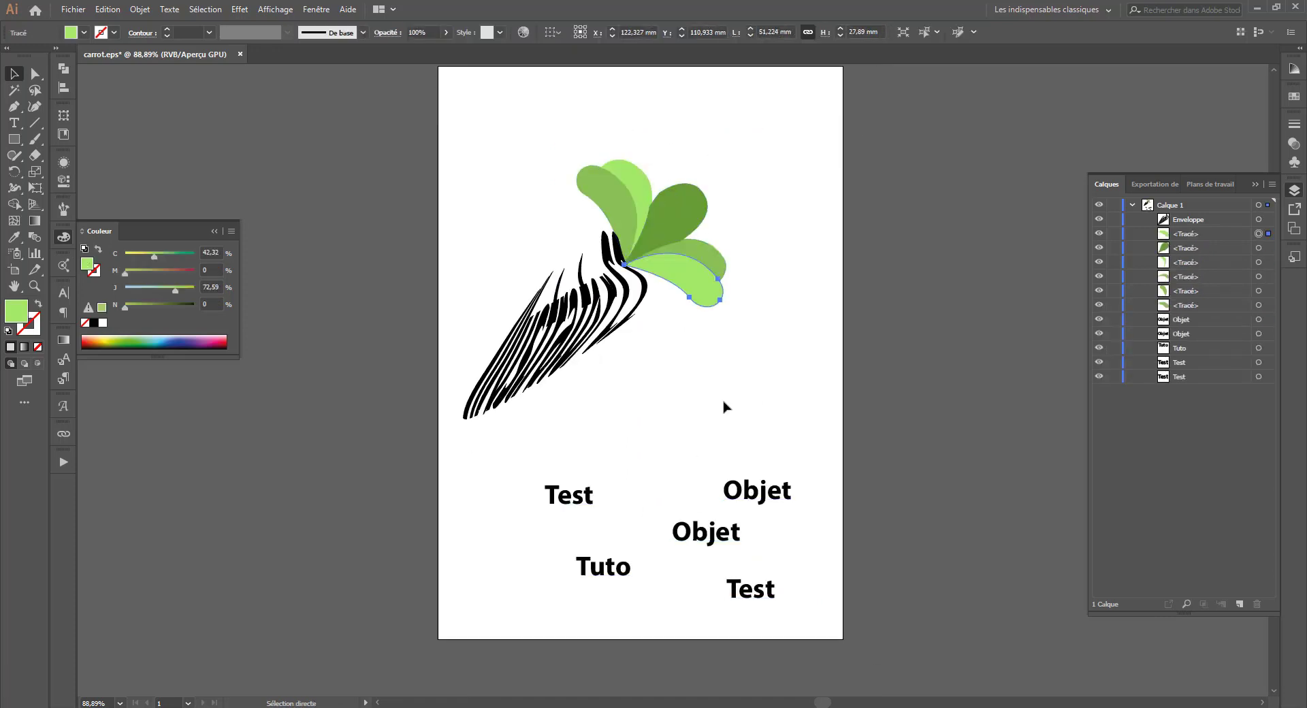
key("v")
left_click(794, 356)
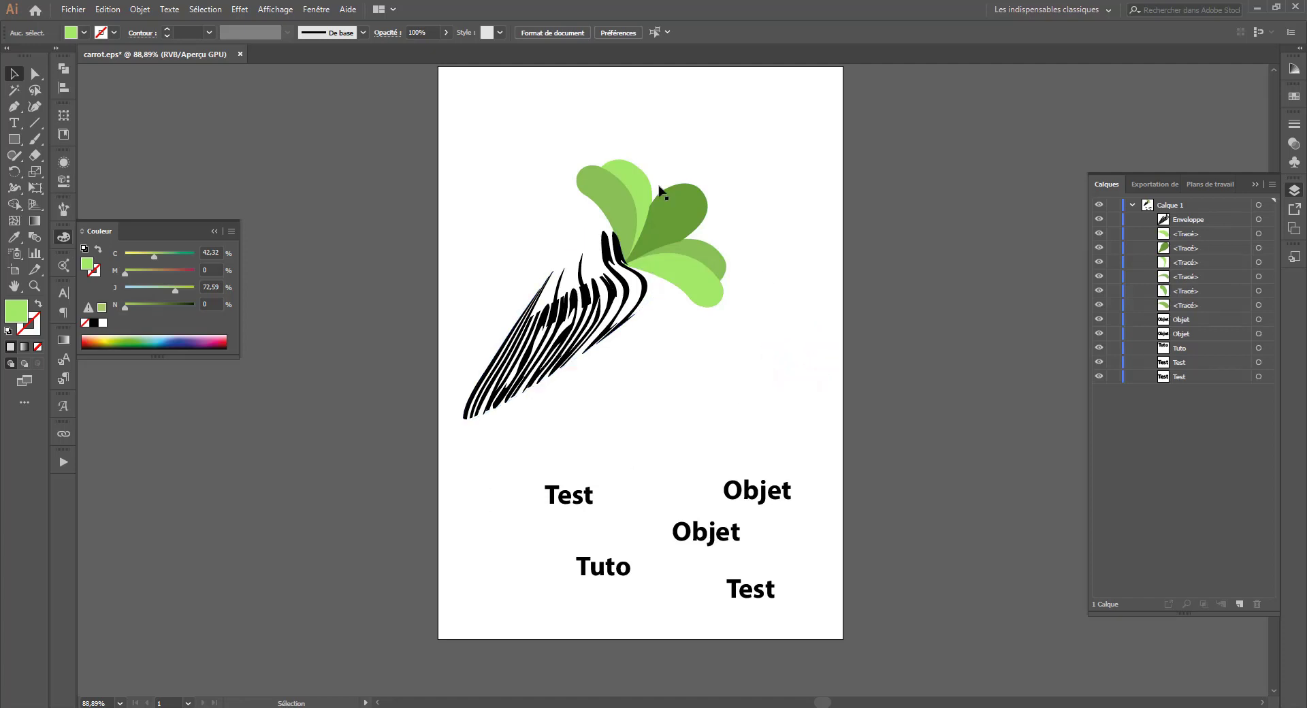
- Set the carrot text envelope's opacity to 100% and its fidelity to 80 with the preview enabled
left_click(570, 346)
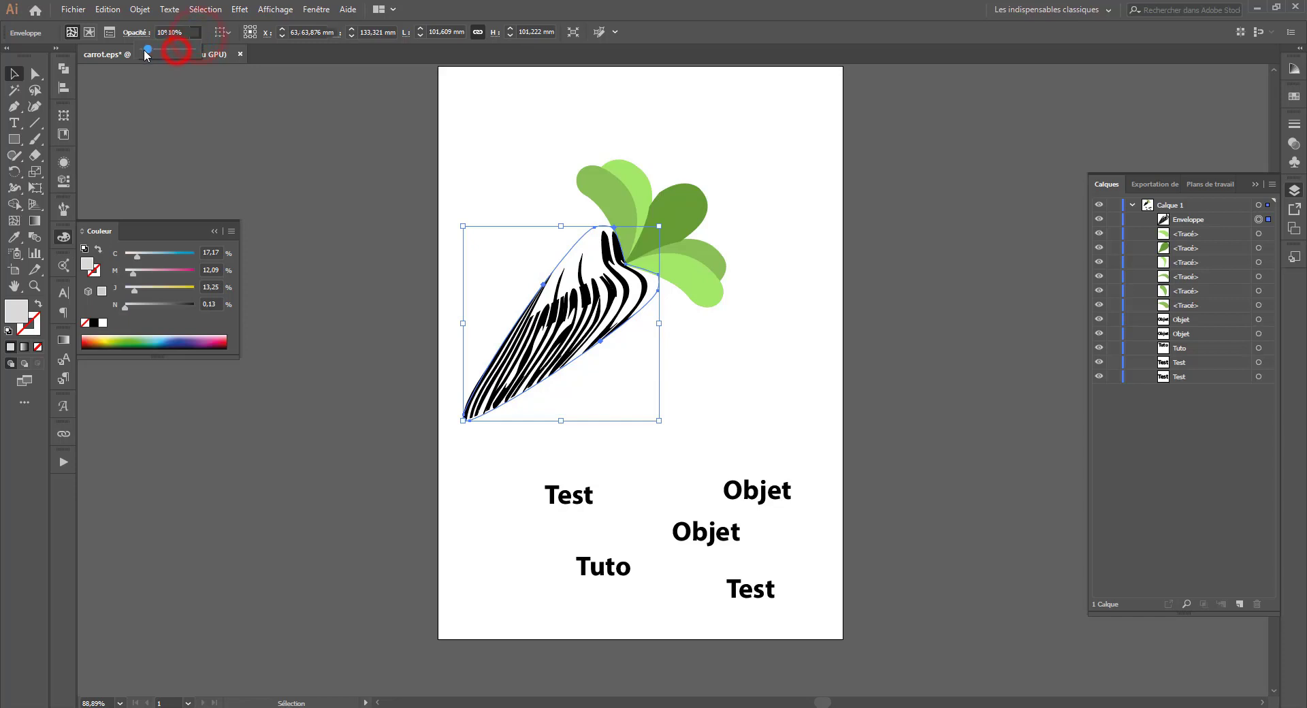
left_click_drag(146, 53, 193, 52)
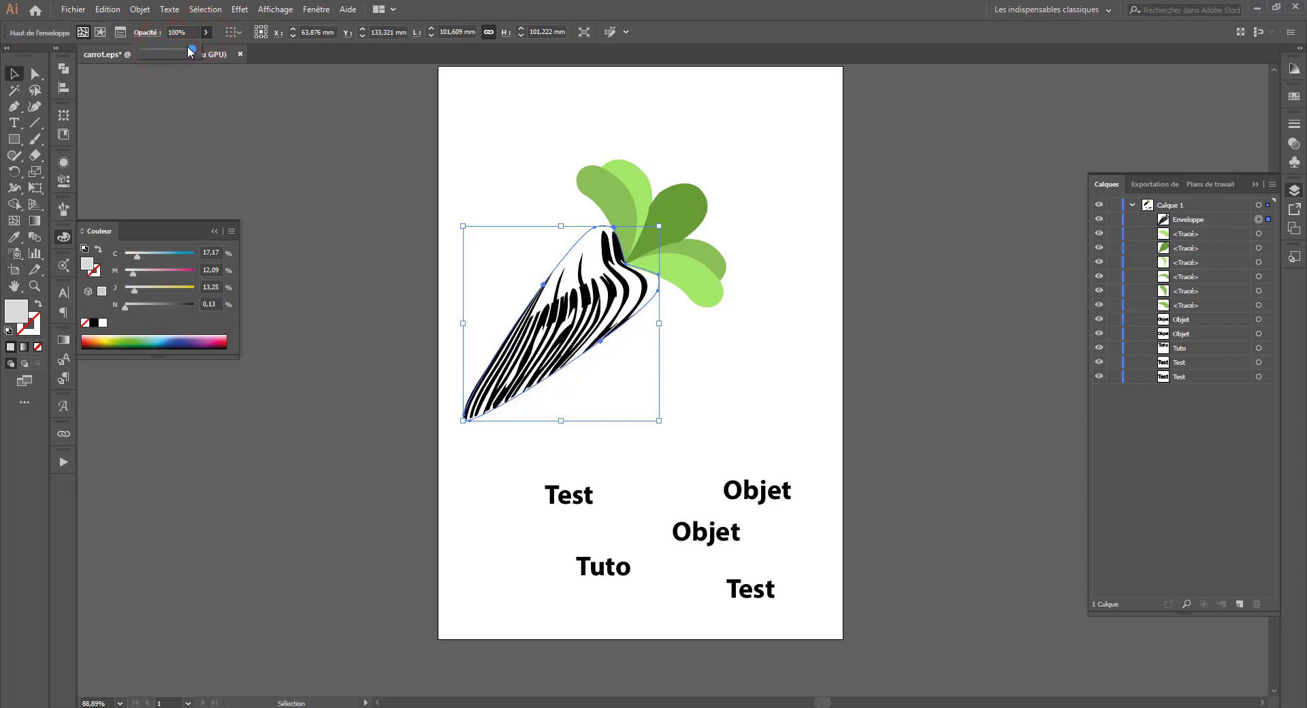
left_click(121, 33)
left_click(121, 33)
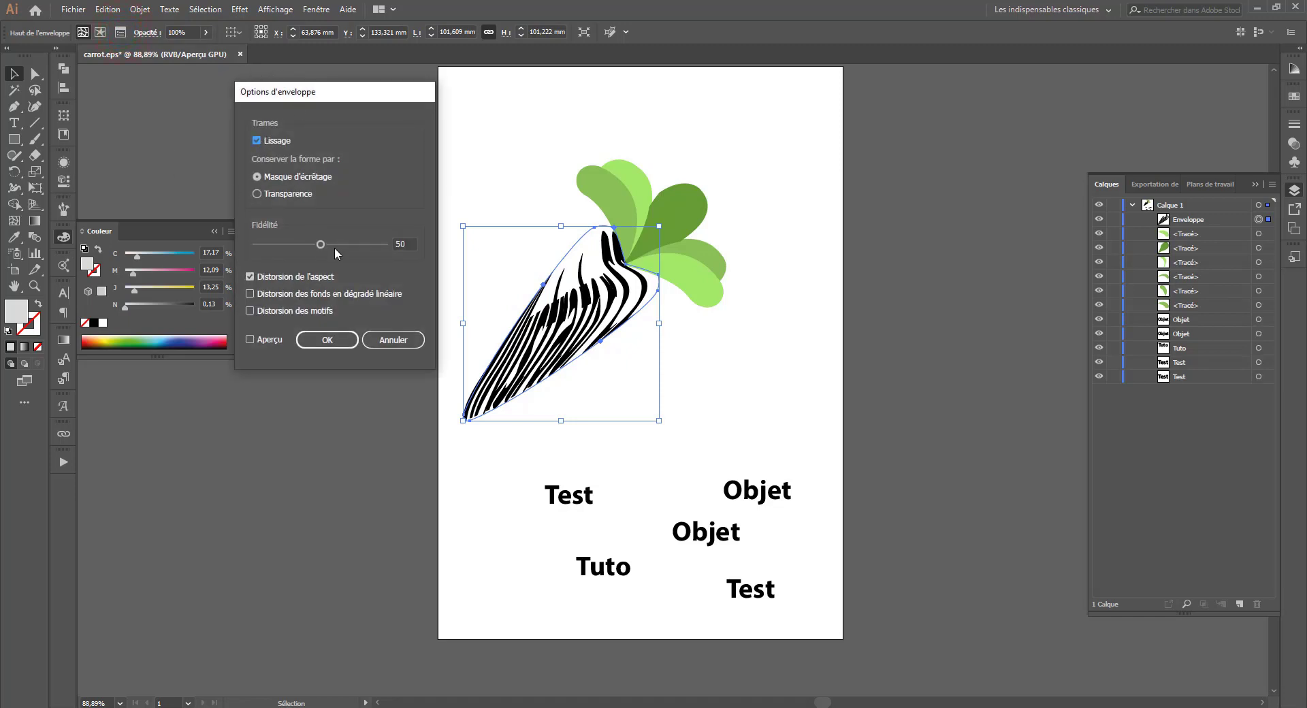
left_click(268, 341)
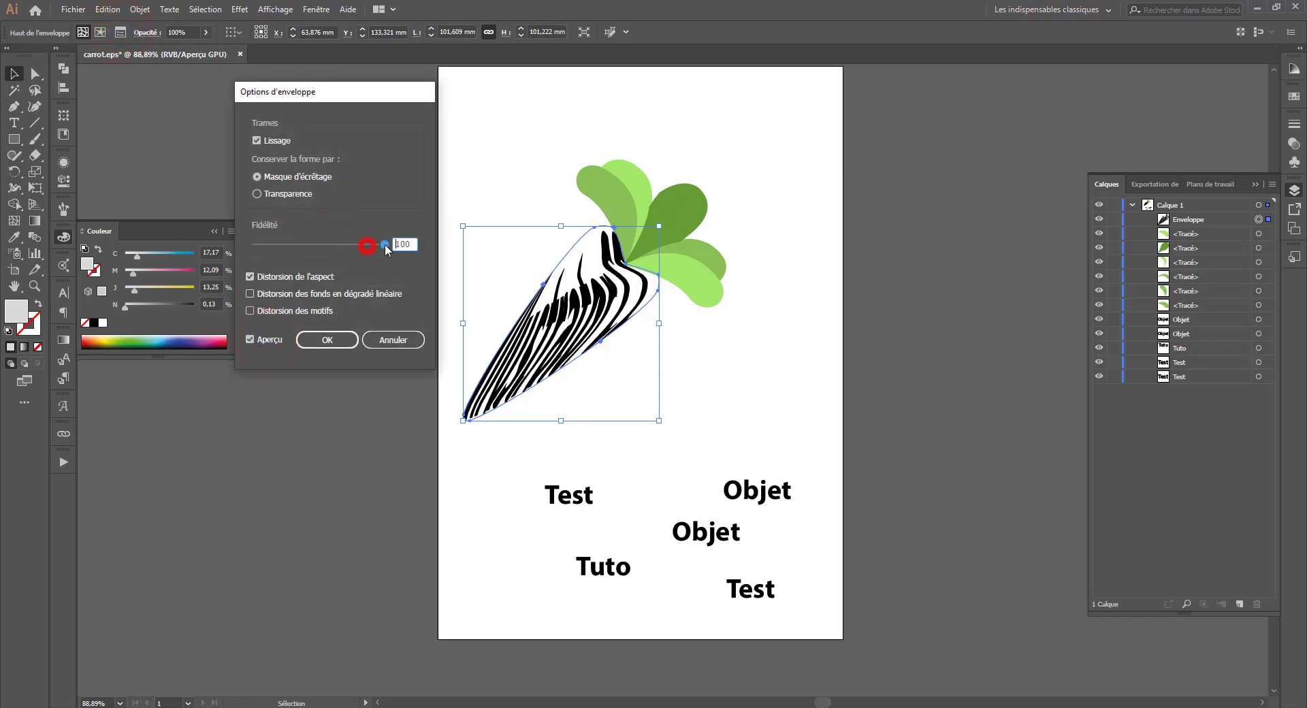
left_click_drag(386, 249, 267, 247)
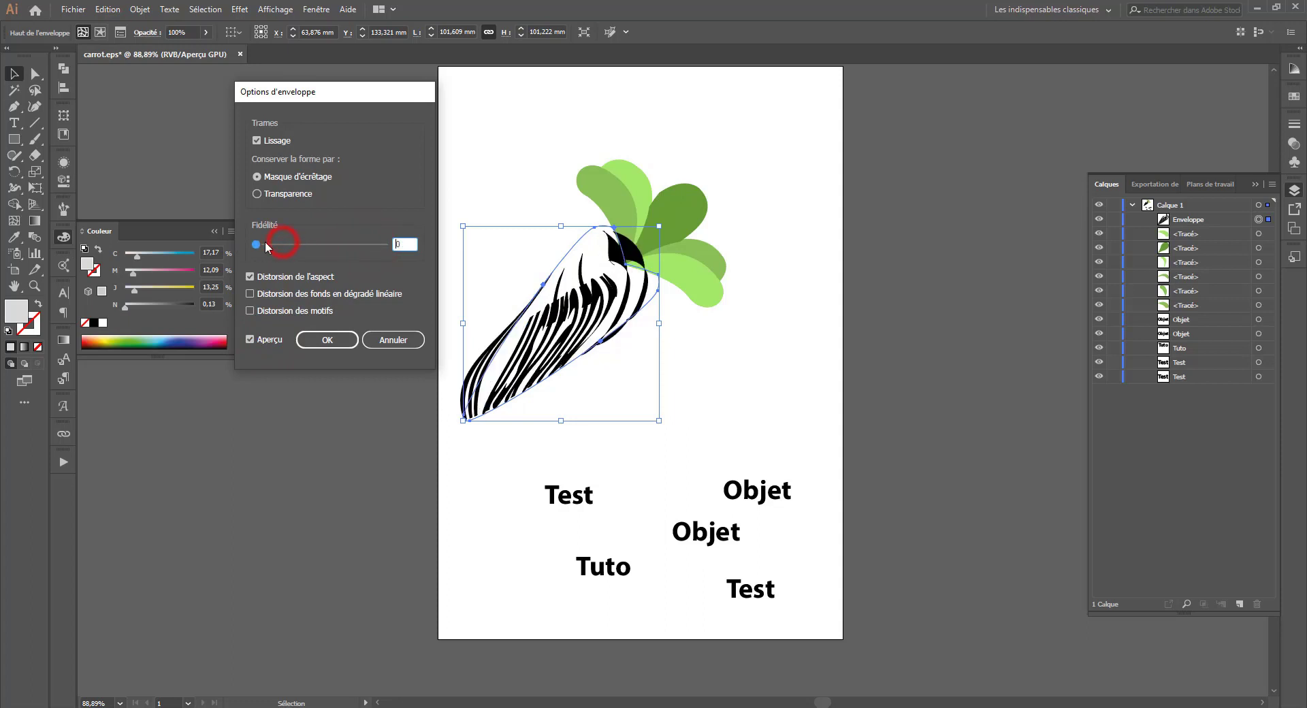
left_click_drag(369, 247, 387, 246)
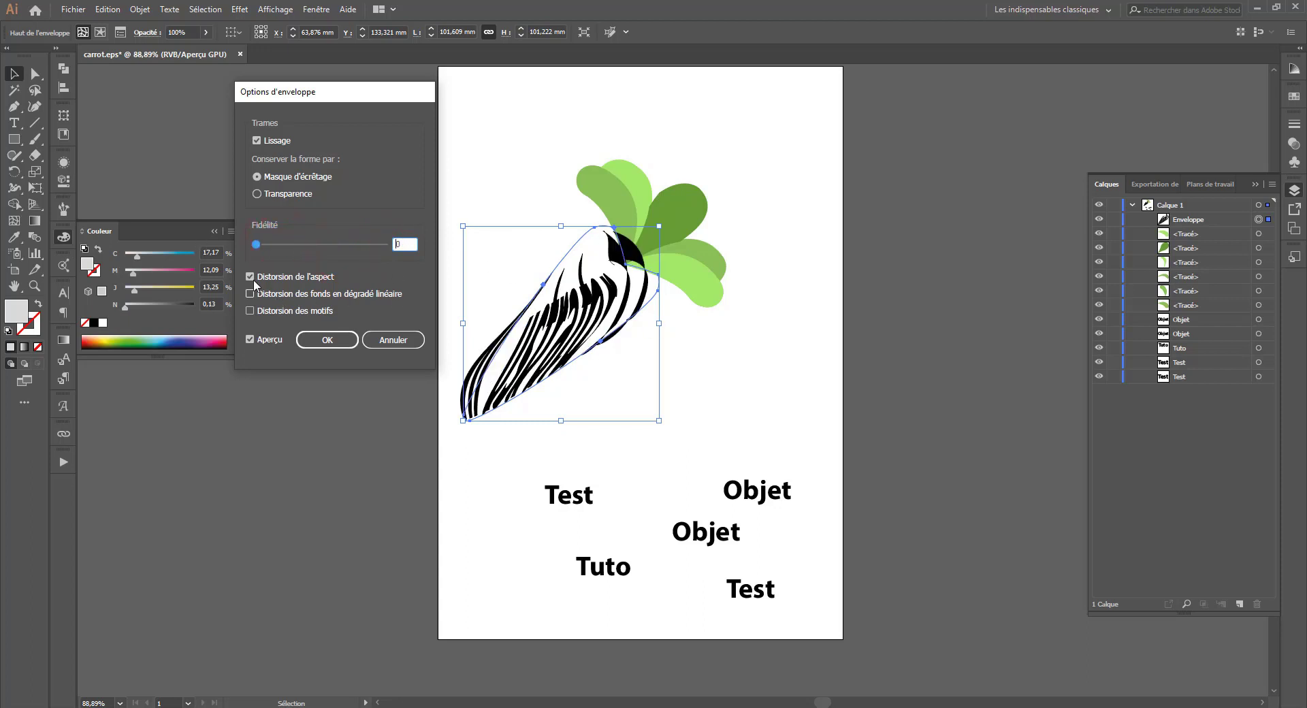
left_click_drag(303, 244, 360, 243)
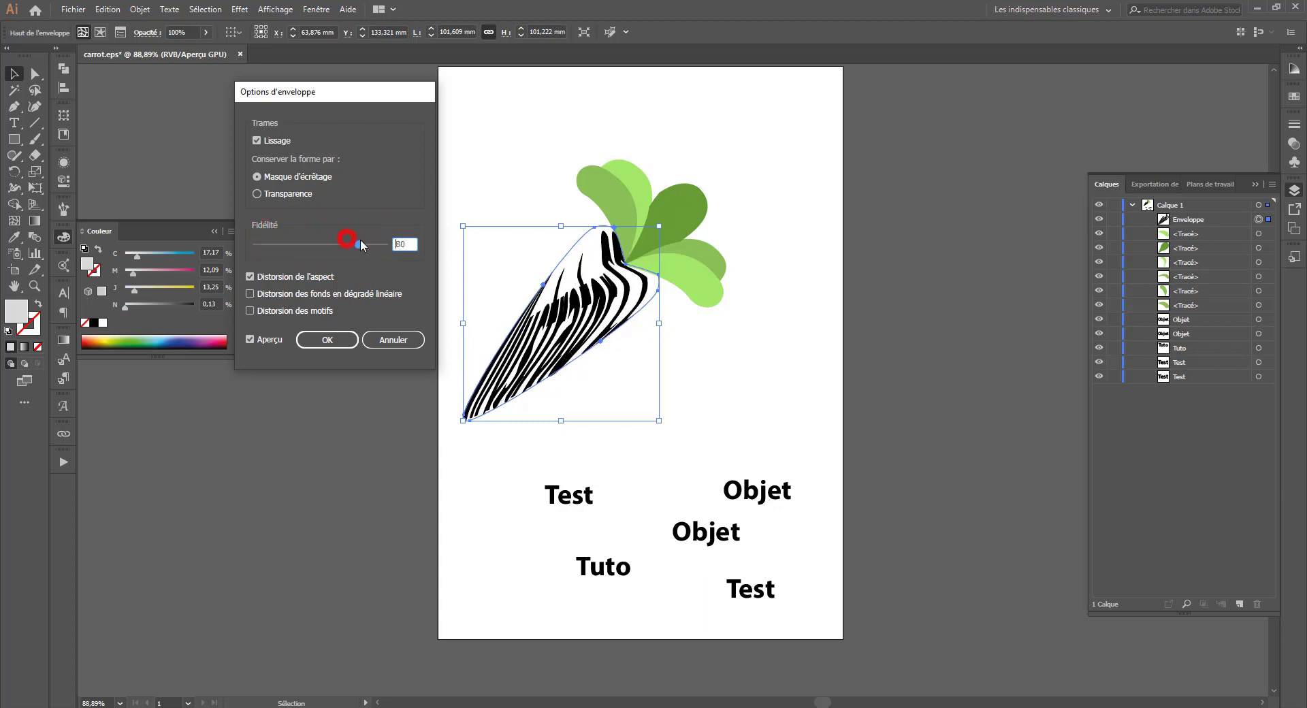
left_click(251, 294)
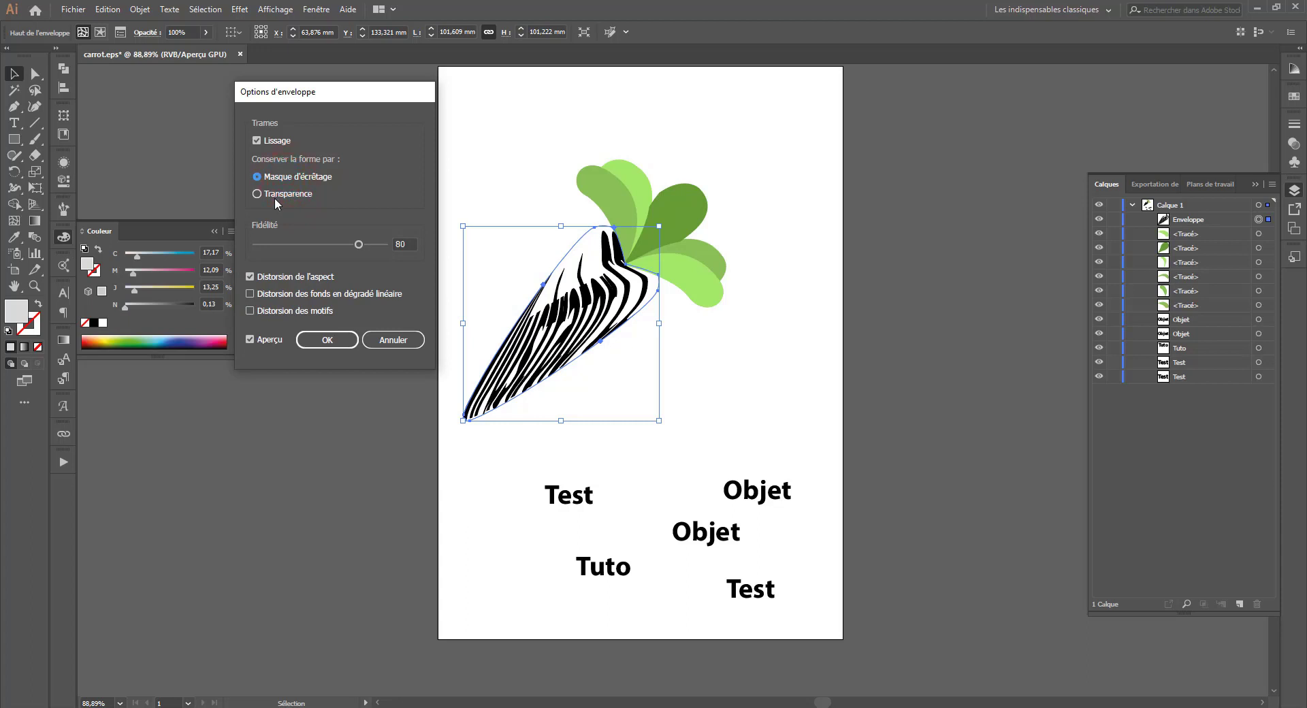
left_click(332, 339)
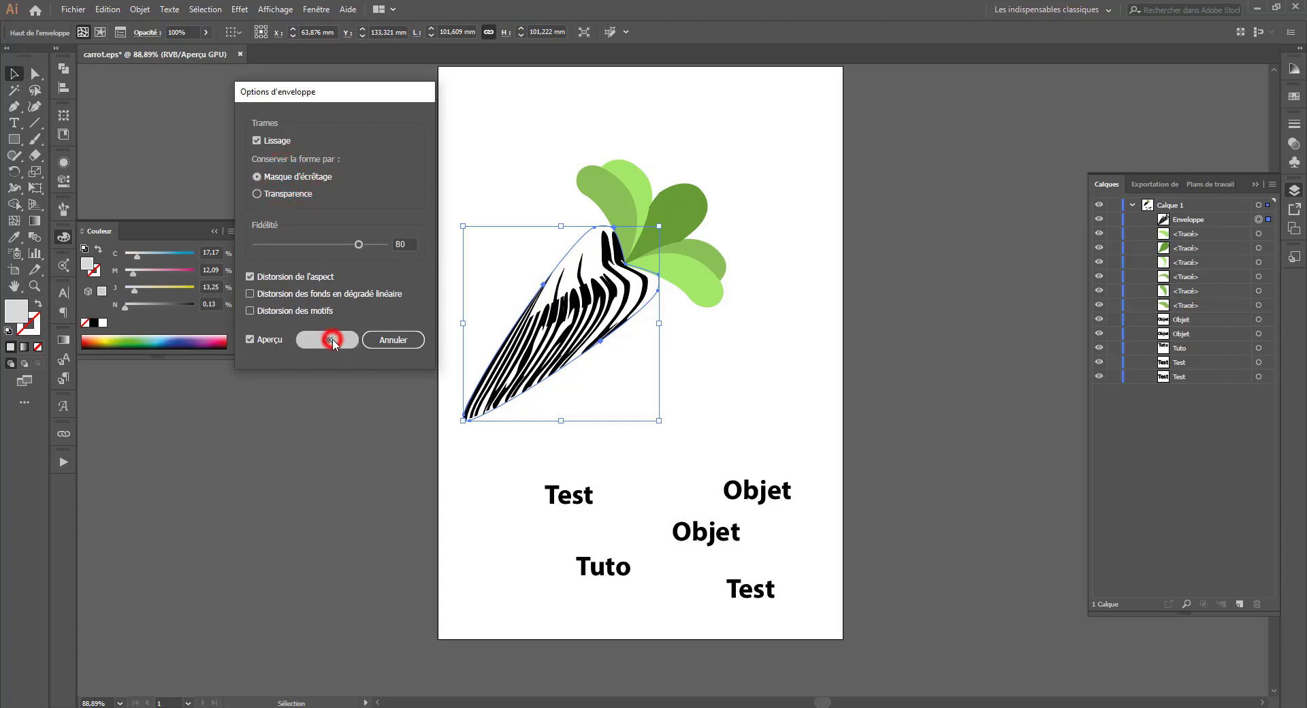
- Edit the contents of the carrot envelope and delete its text "Illustrator CC"
left_click(100, 32)
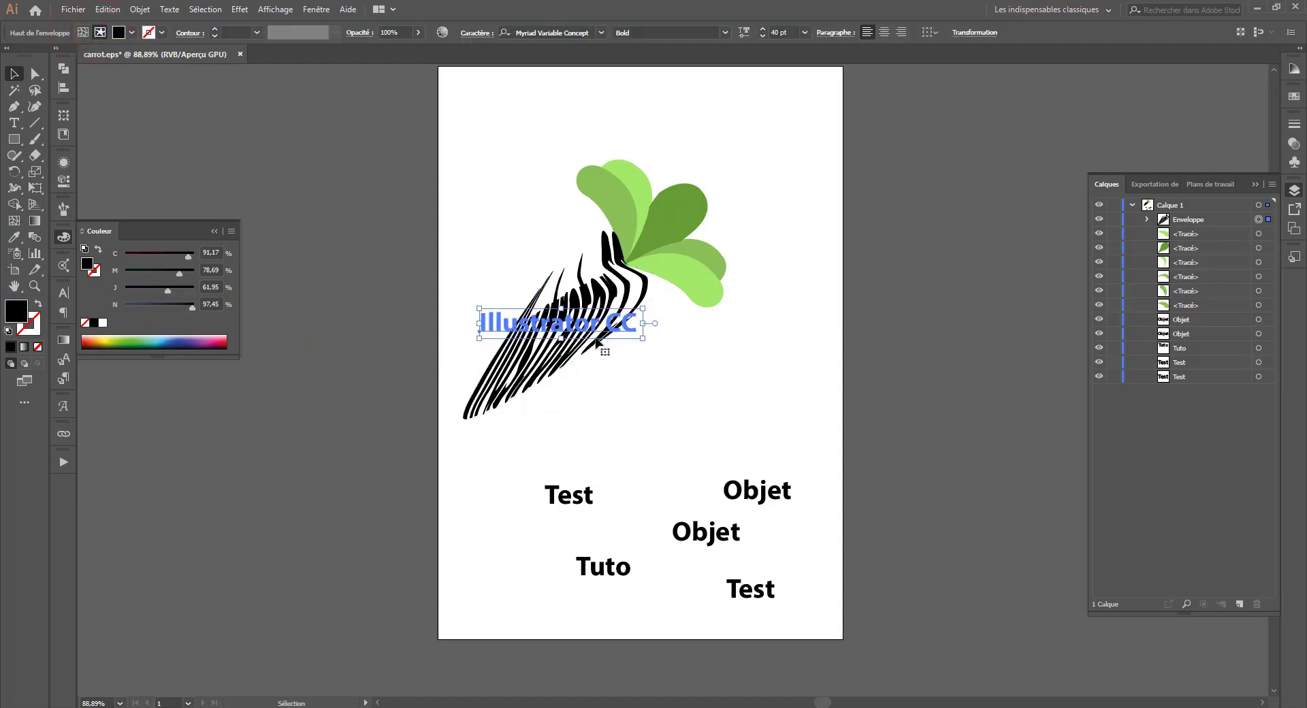
double_click(597, 333)
double_click(623, 325)
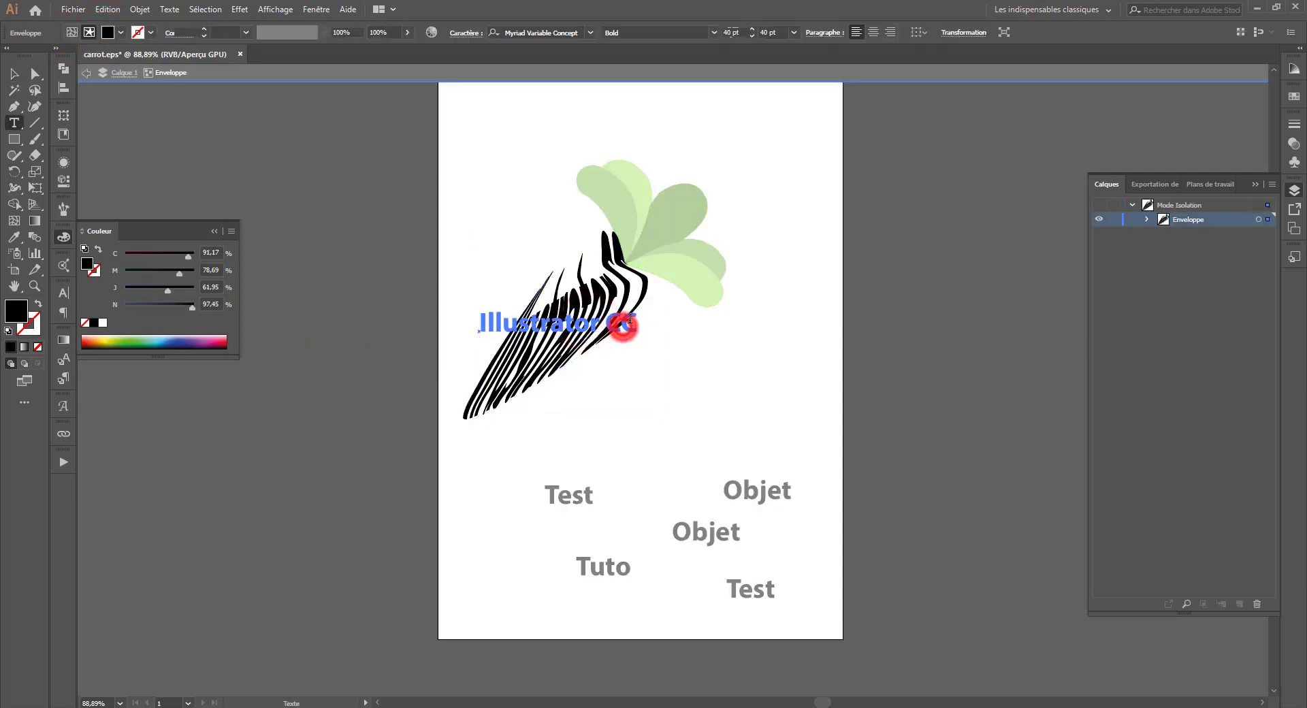
left_click_drag(606, 326, 666, 326)
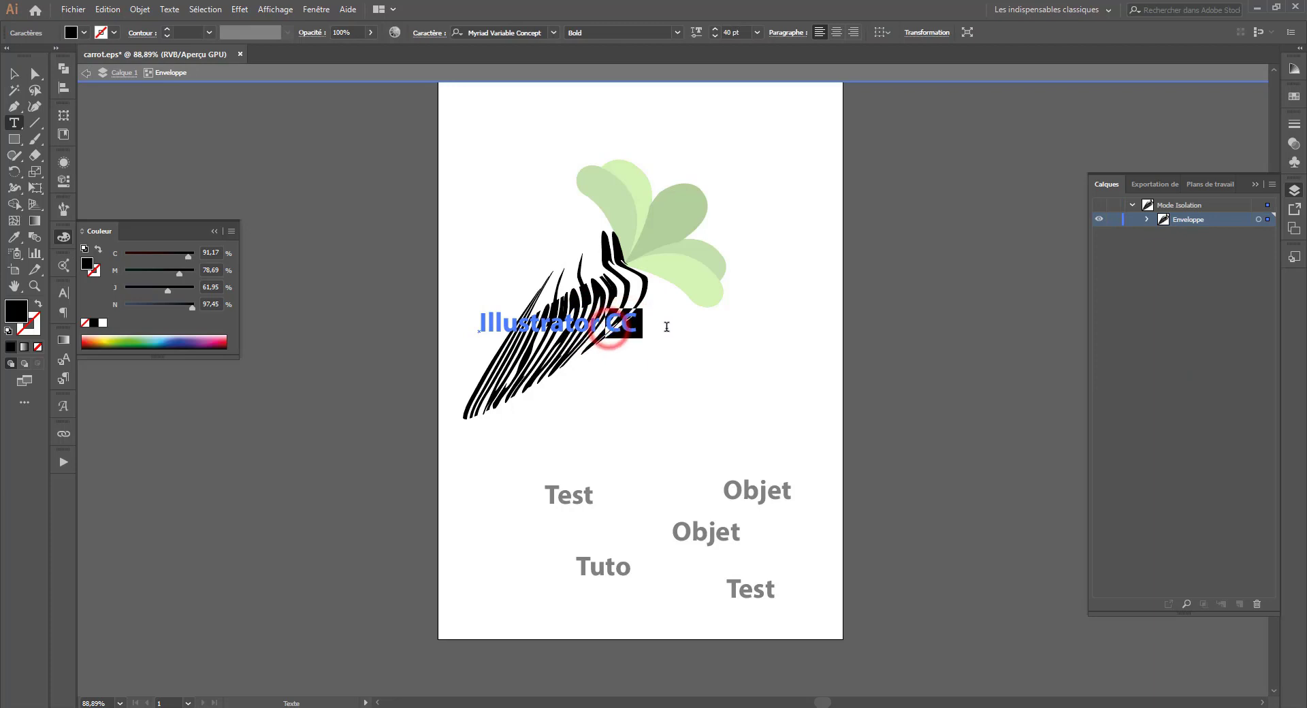
key("BackSpace")
key("BackSpace")
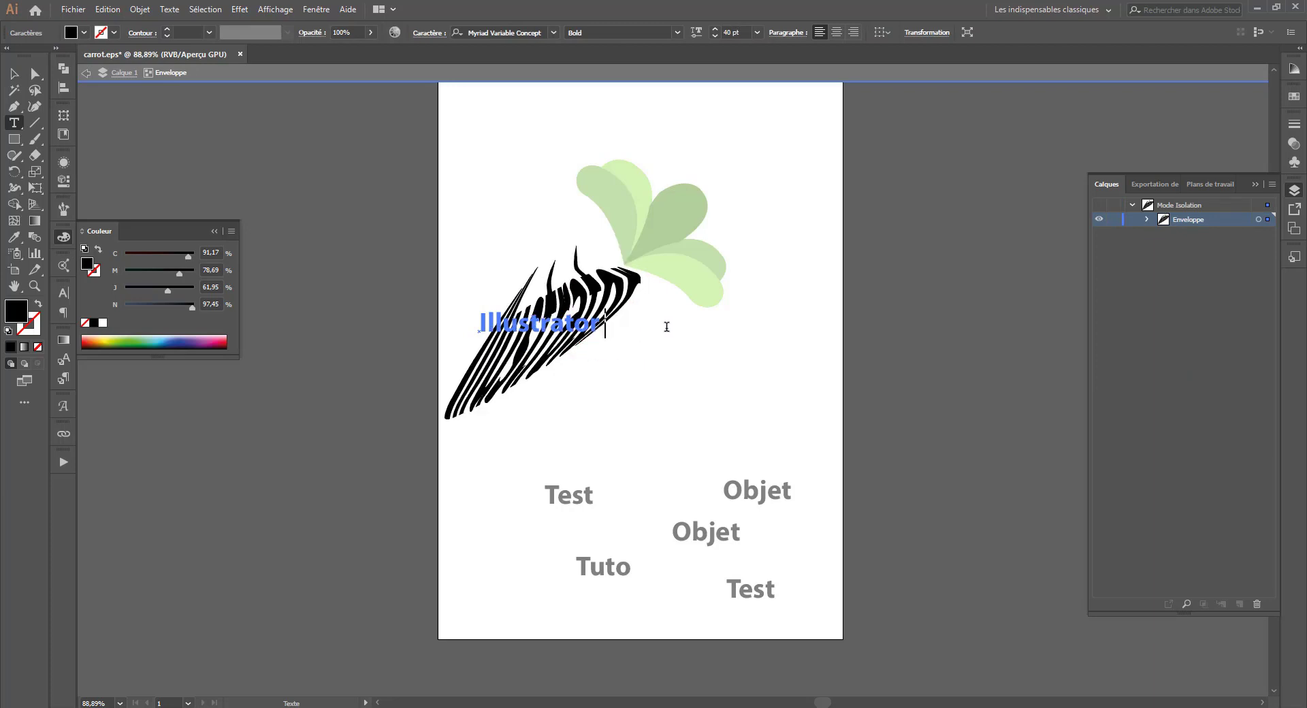
key("BackSpace")
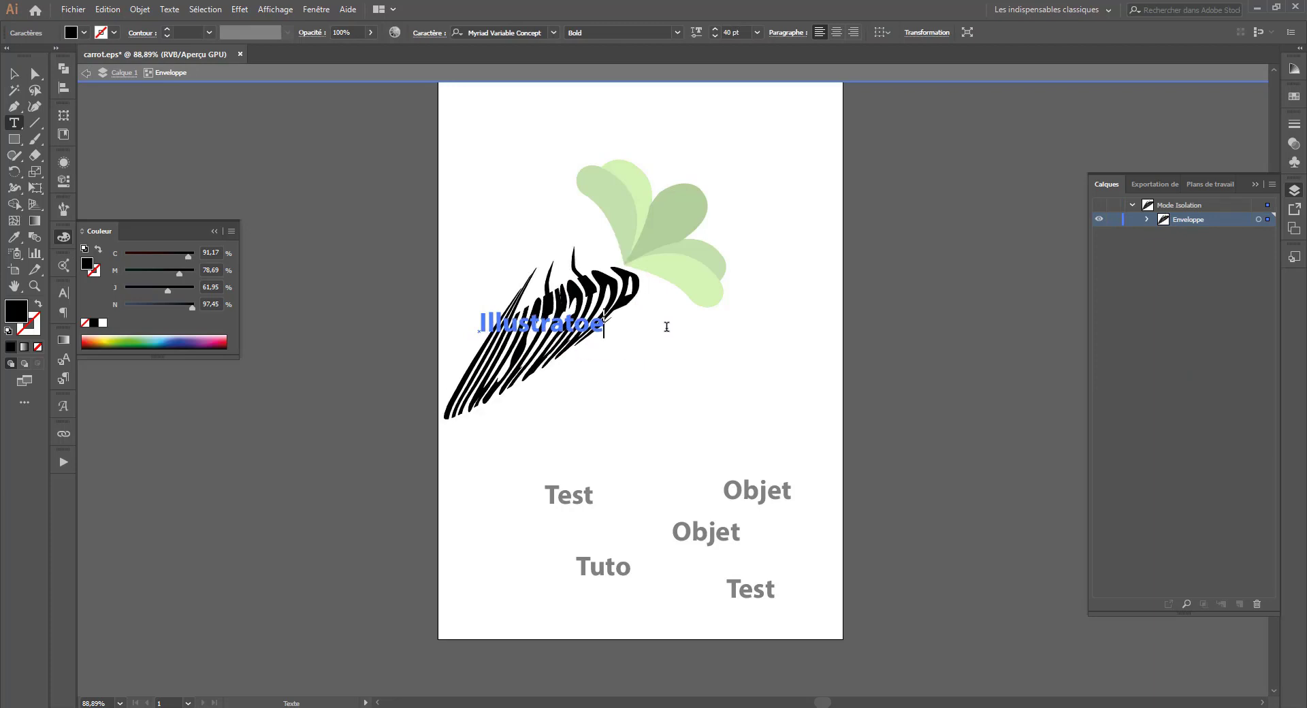
key("BackSpace")
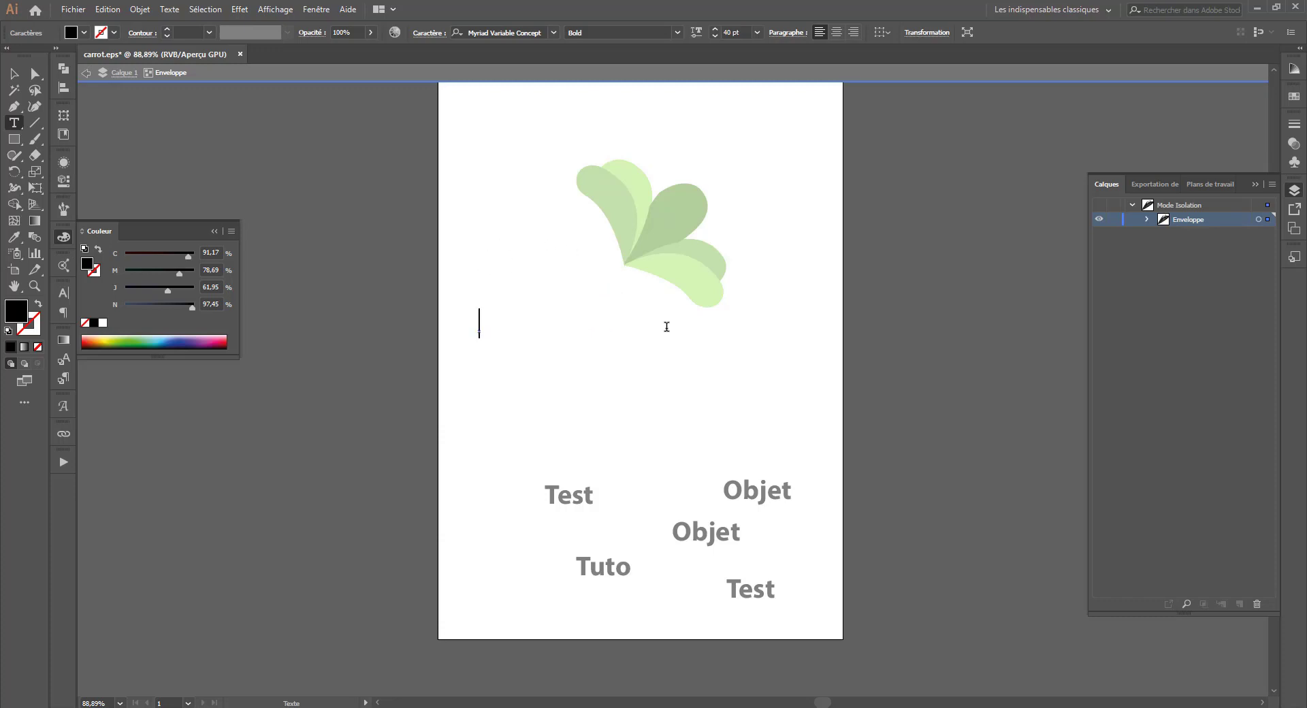
- Enter "Tutoriel illuqre riog" as the text inside the carrot envelope
type("Tutor")
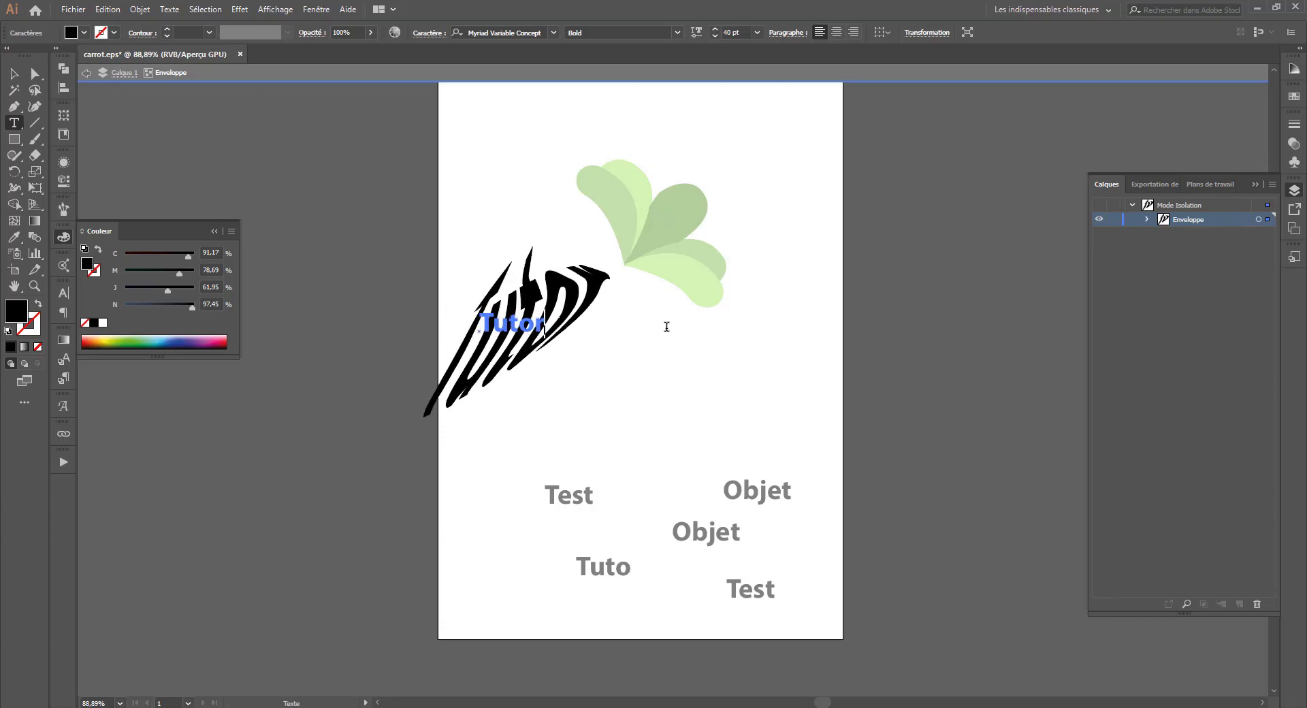
type("iel illuq")
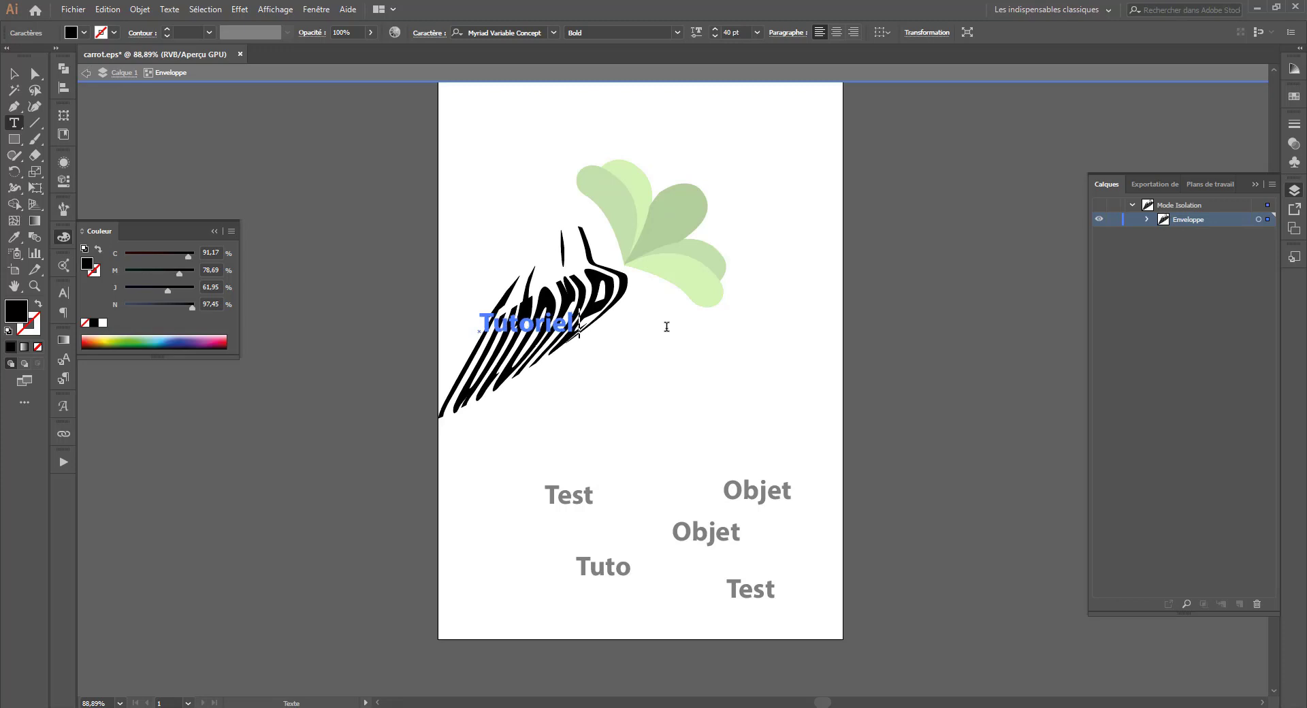
key("BackSpace")
key("BackSpace")
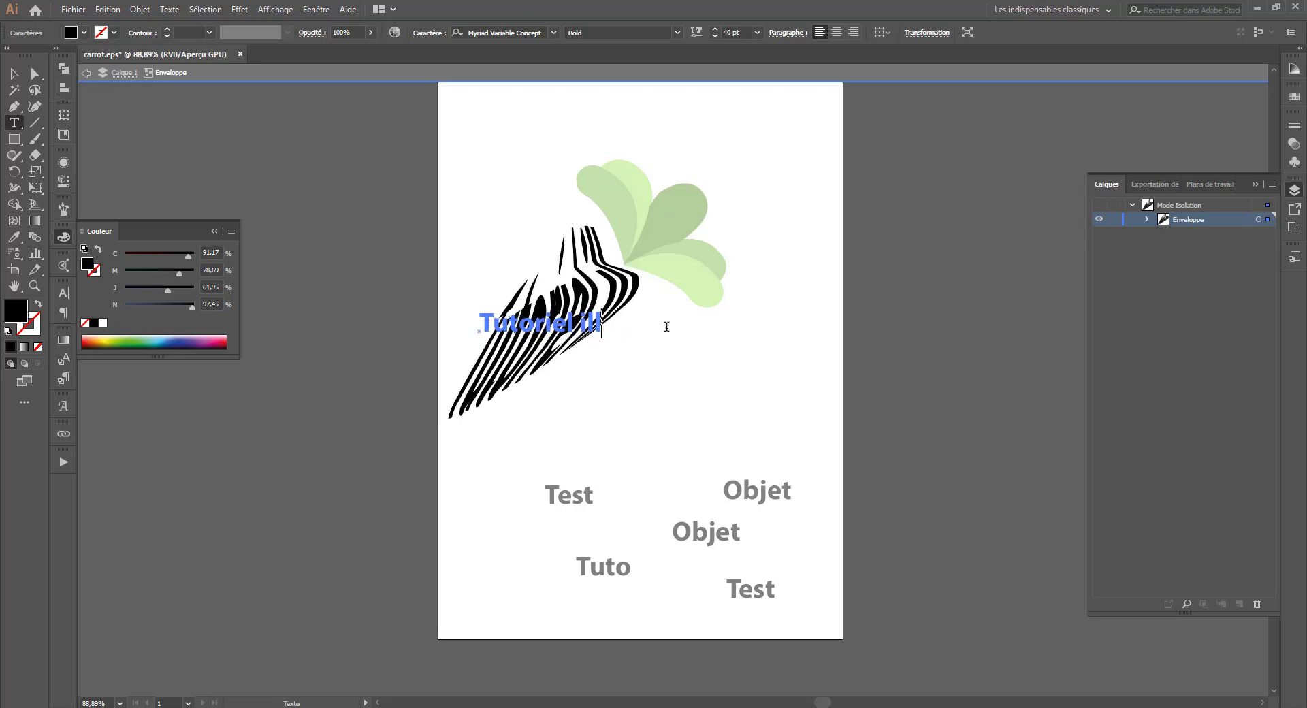
type("uqre riog")
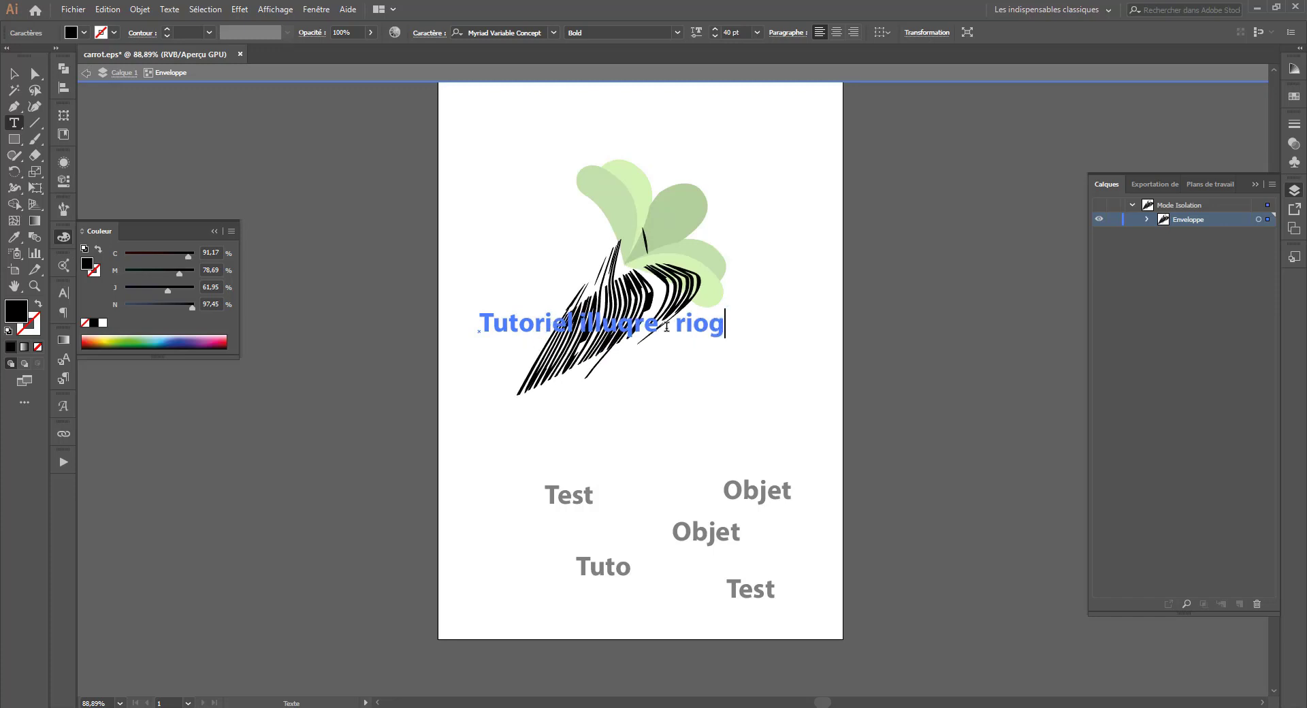
- Delete everything after the word "Tutoriel" in the carrot envelope's text
key("BackSpace")
key("BackSpace")
key("BackSpace")
key("BackSpace")
key("BackSpace")
key("BackSpace")
key("BackSpace")
key("BackSpace")
key("BackSpace")
key("BackSpace")
key("BackSpace")
key("BackSpace")
key("BackSpace")
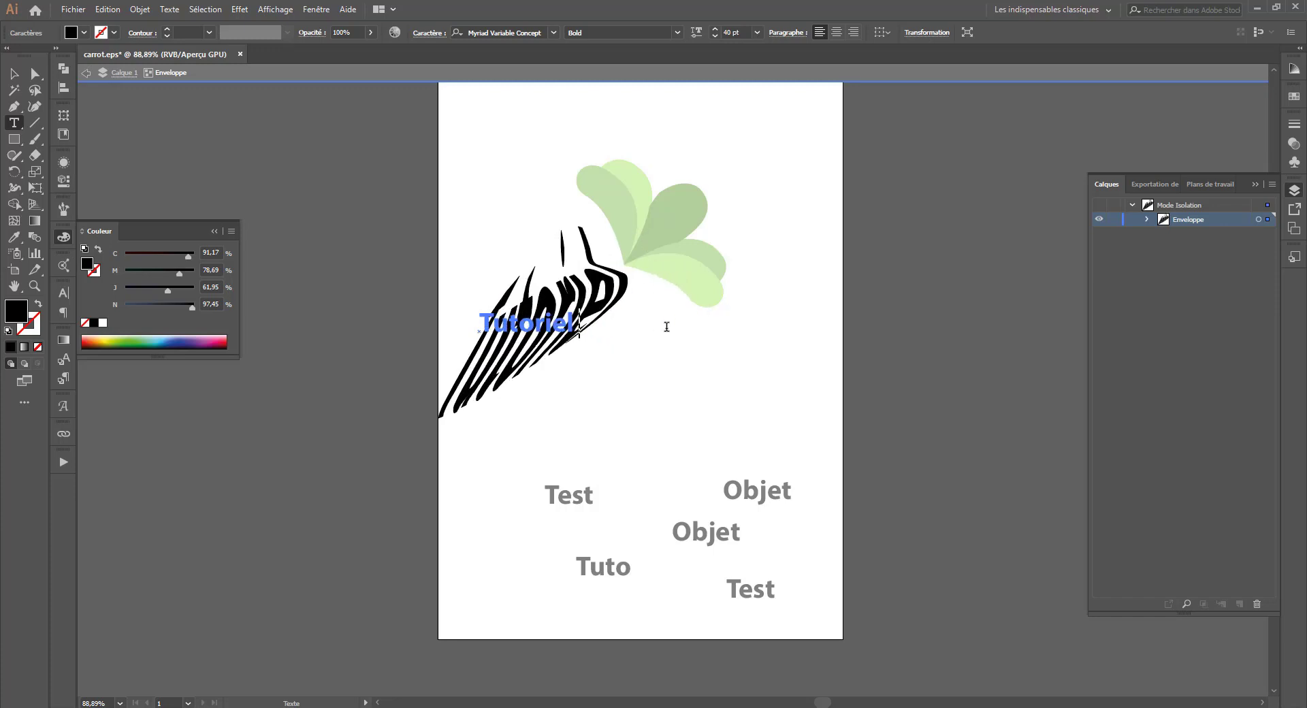
- Complete the carrot envelope's text as "Tutoriel CC" and leave isolation mode
type("XX")
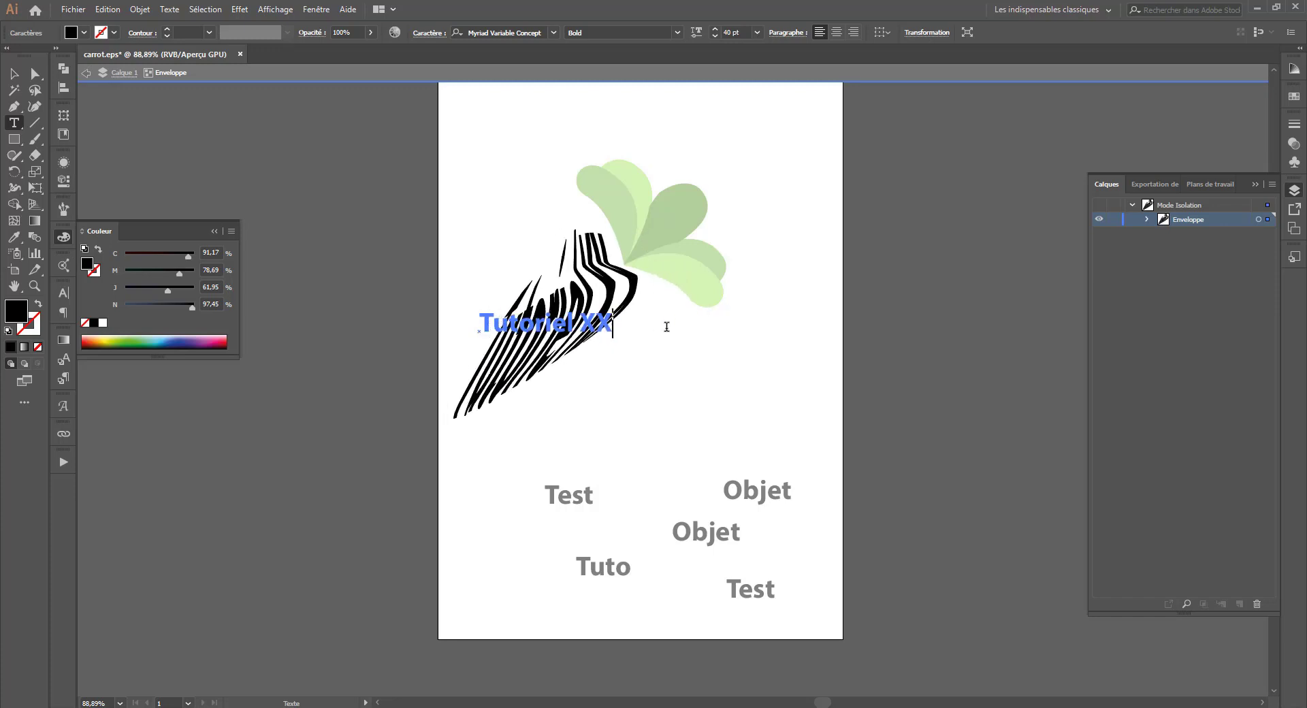
key("BackSpace")
key("BackSpace")
type("CC")
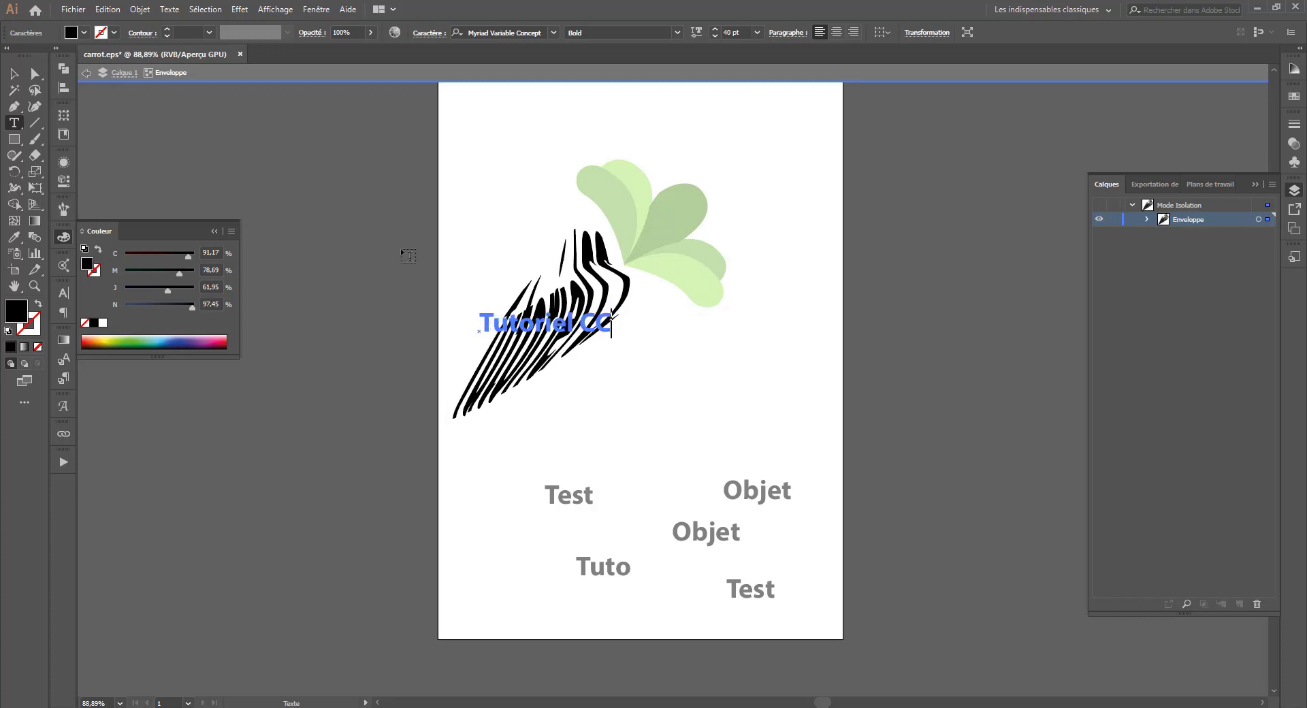
left_click(86, 75)
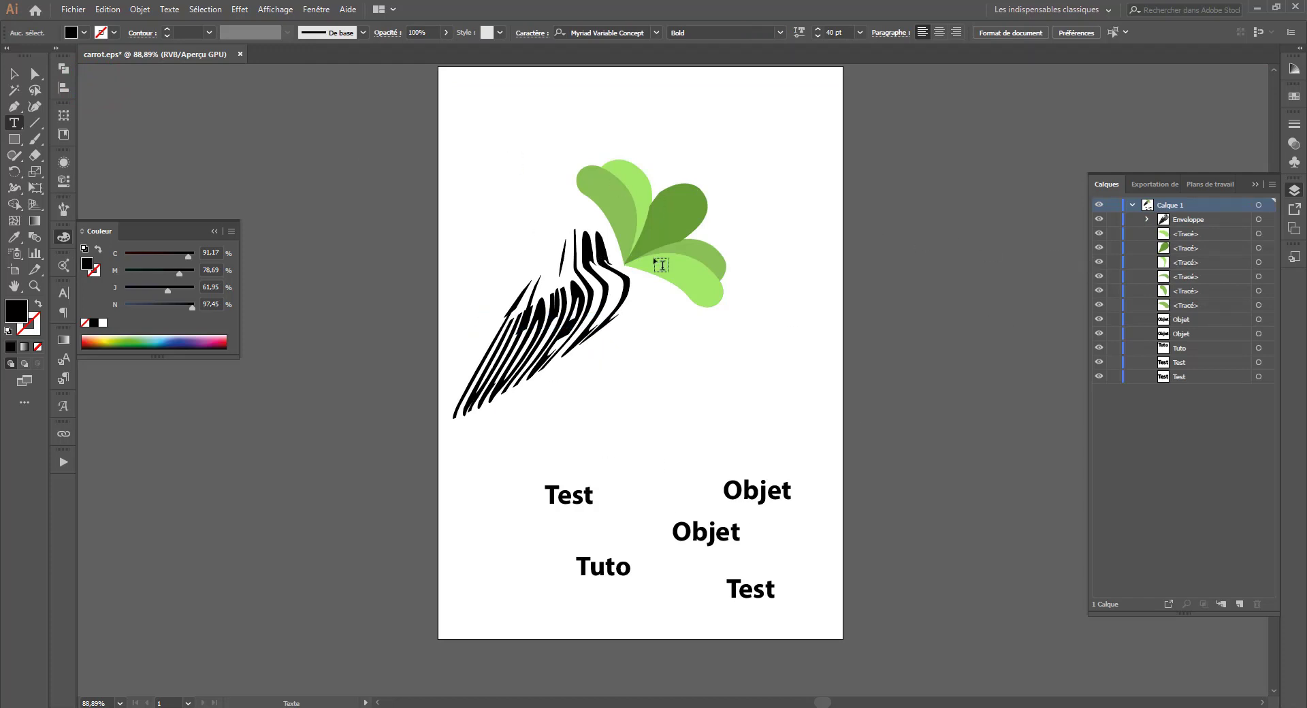
- Fill the carrot envelope's text with orange: C 15.69, M 42.35, J 100, N 4.71
left_click(13, 73)
left_click(545, 320)
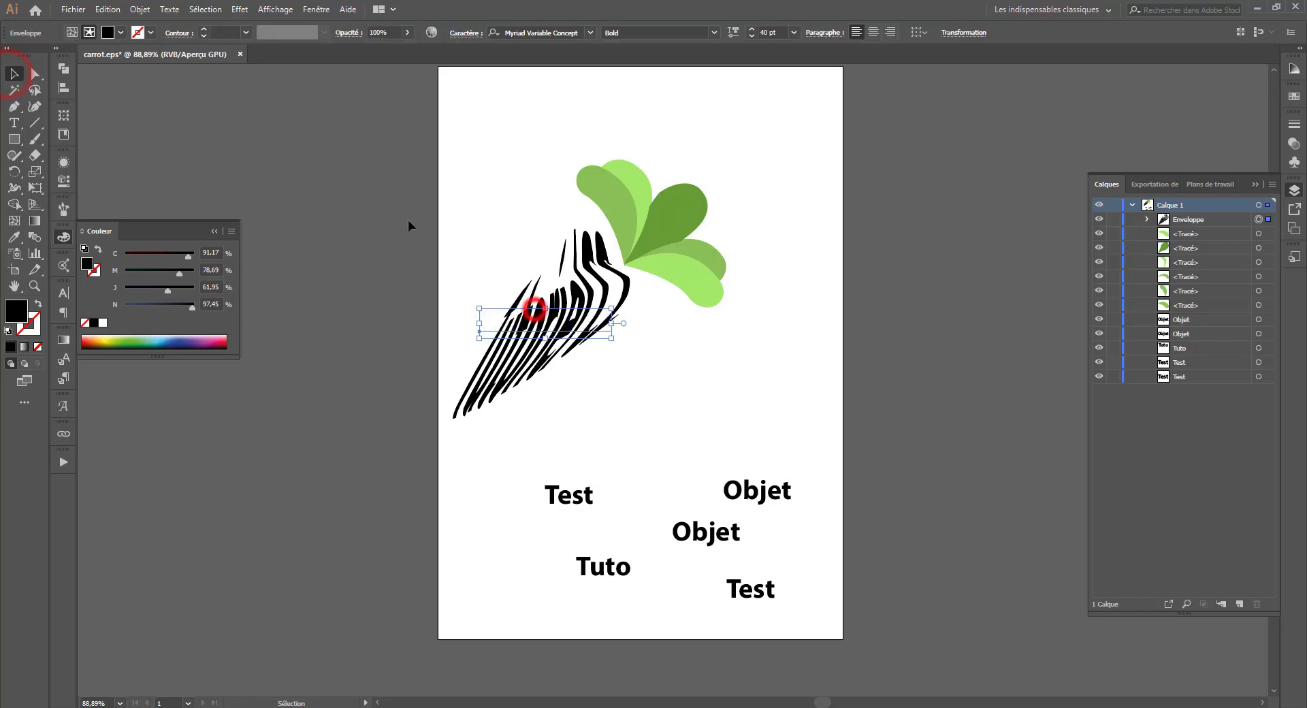
left_click(89, 34)
left_click(121, 33)
left_click(152, 45)
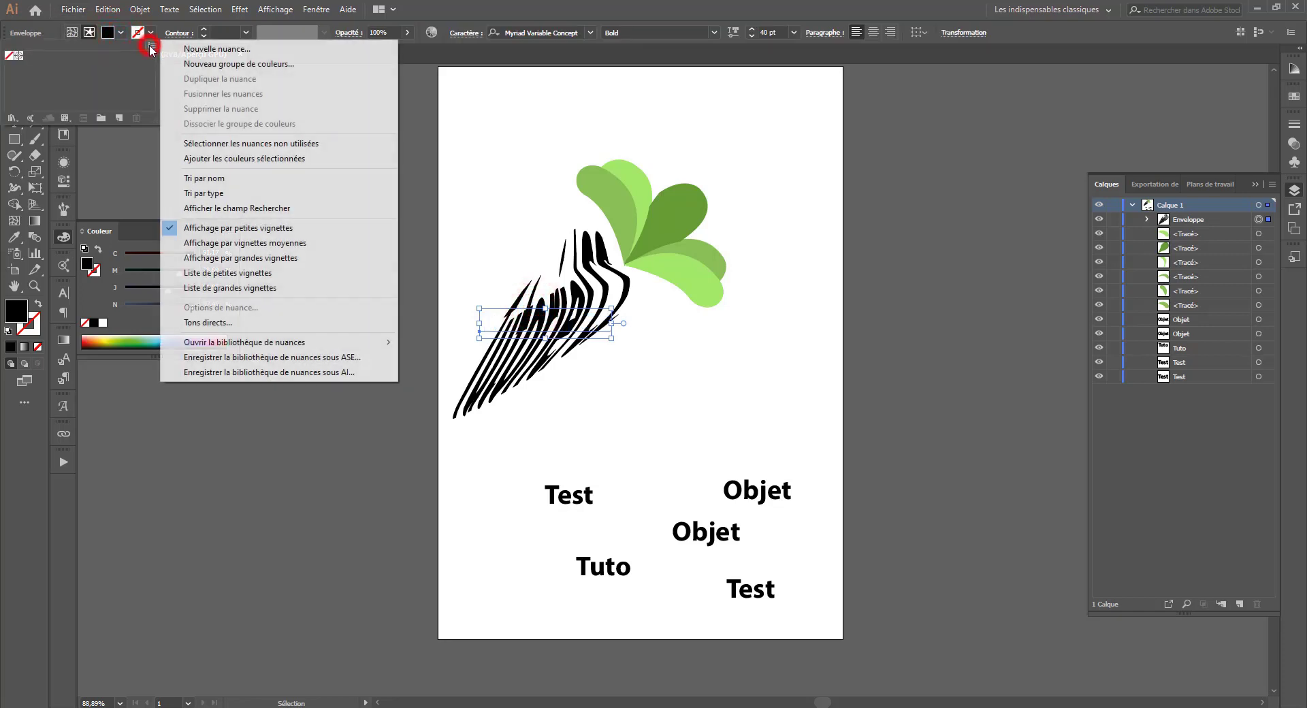
left_click(154, 35)
left_click(109, 35)
left_click(108, 36)
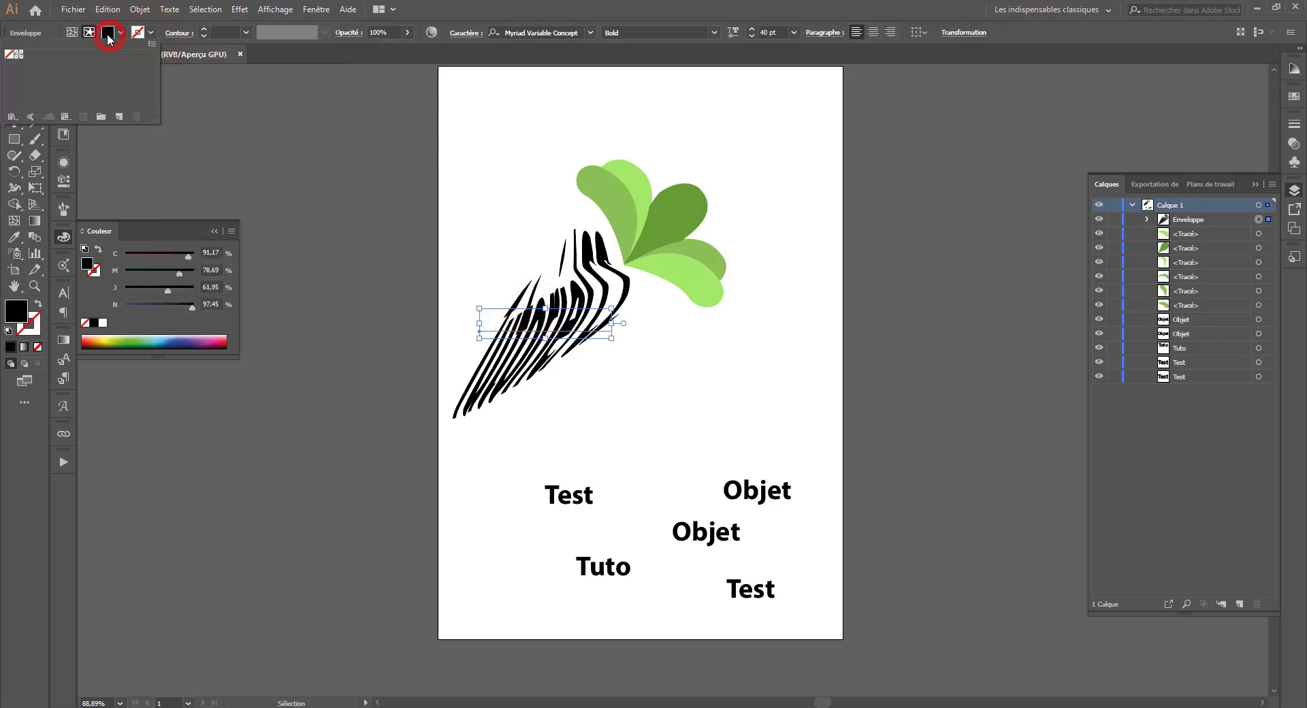
left_click(105, 34, "shift")
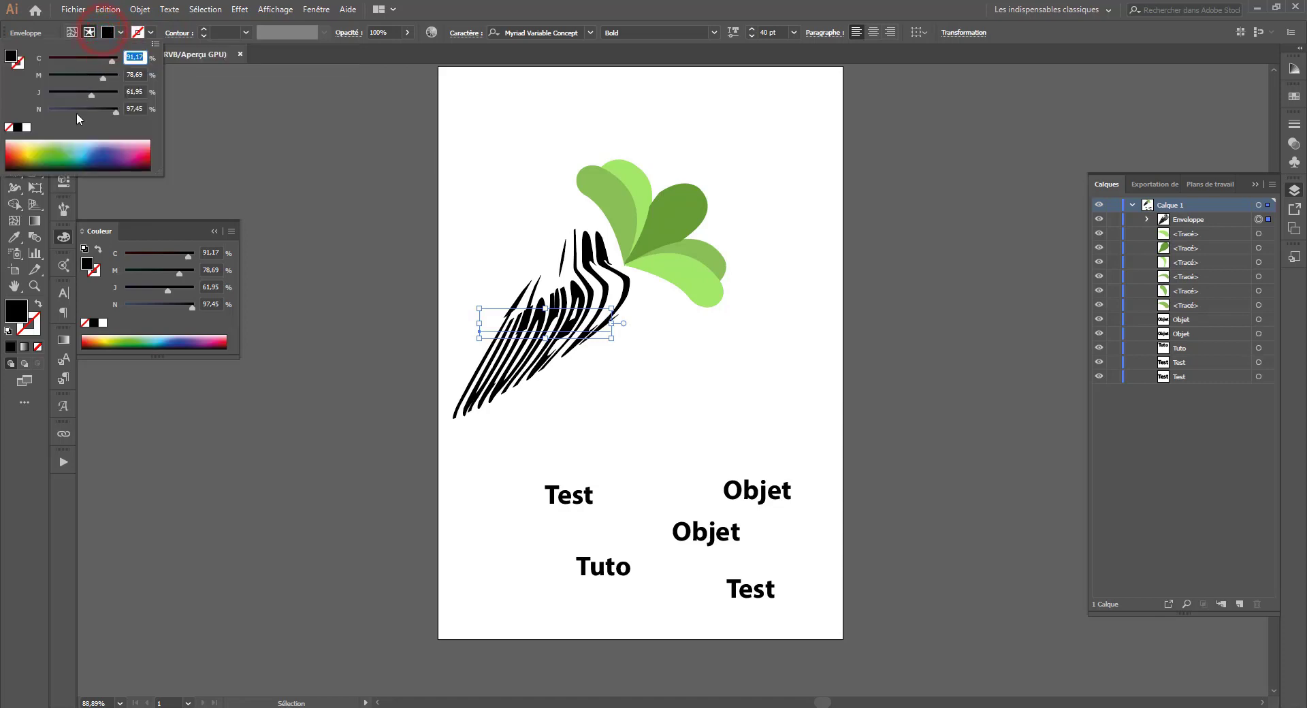
left_click(61, 157)
left_click(57, 162)
left_click(82, 151)
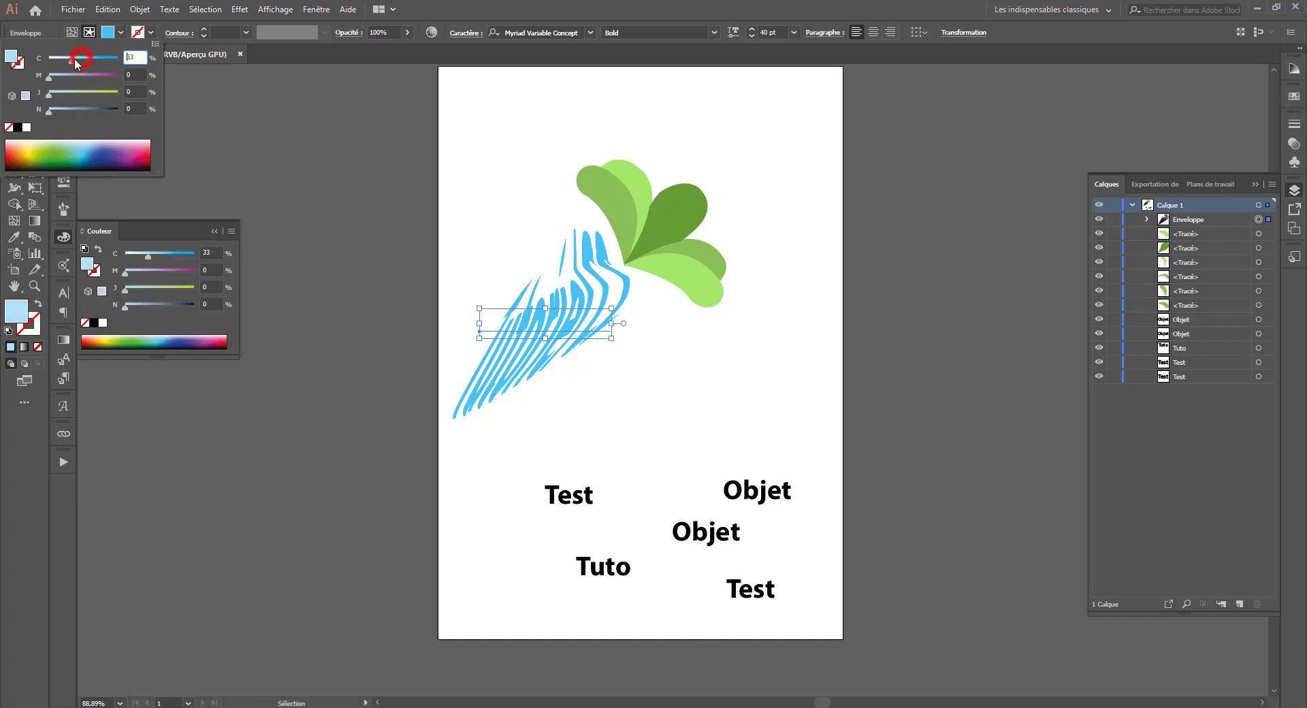
left_click(51, 151)
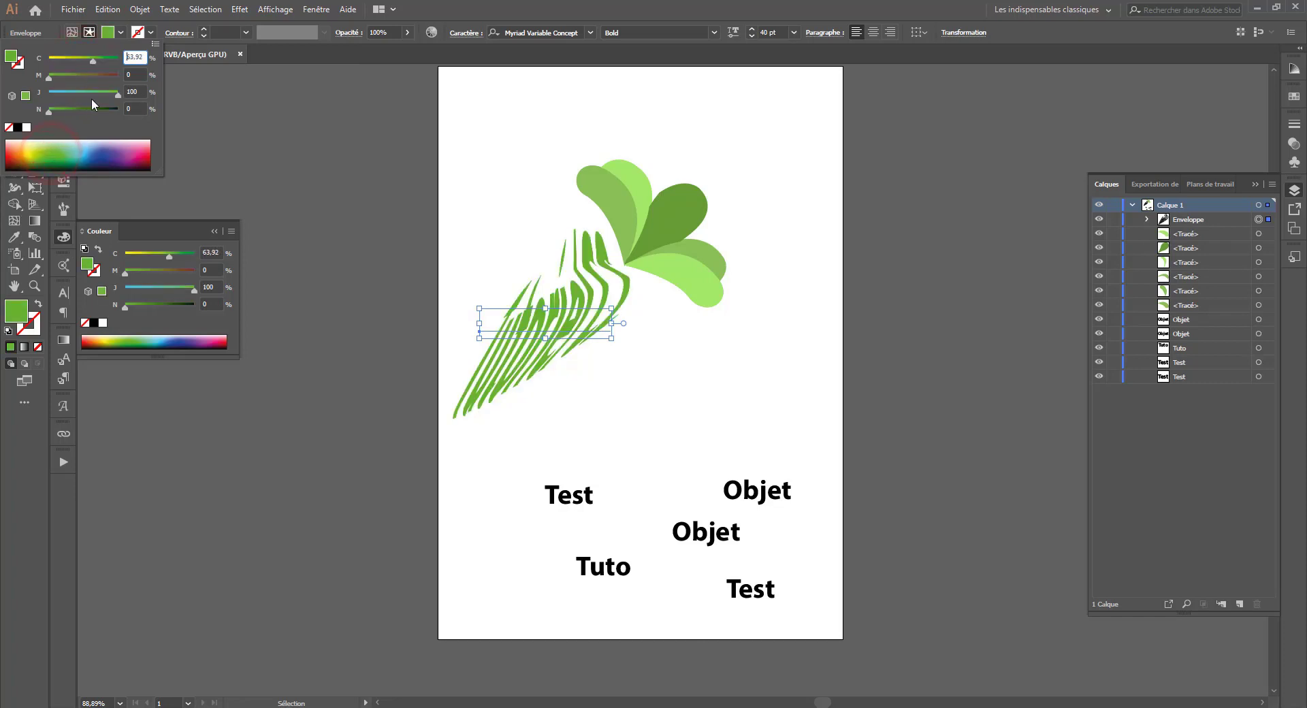
left_click(24, 153)
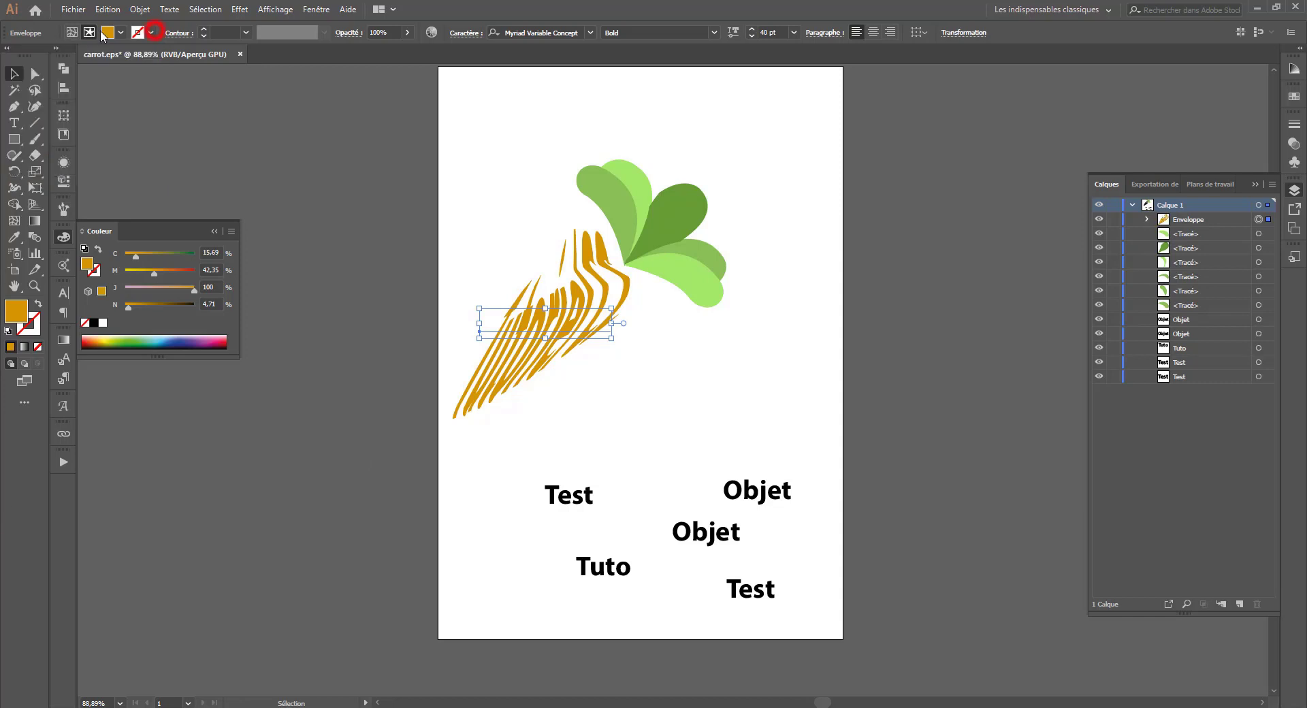
- Reshape the carrot envelope's upper edge by moving its anchor points, and shift the whole envelope slightly downward and to the right
left_click(71, 32)
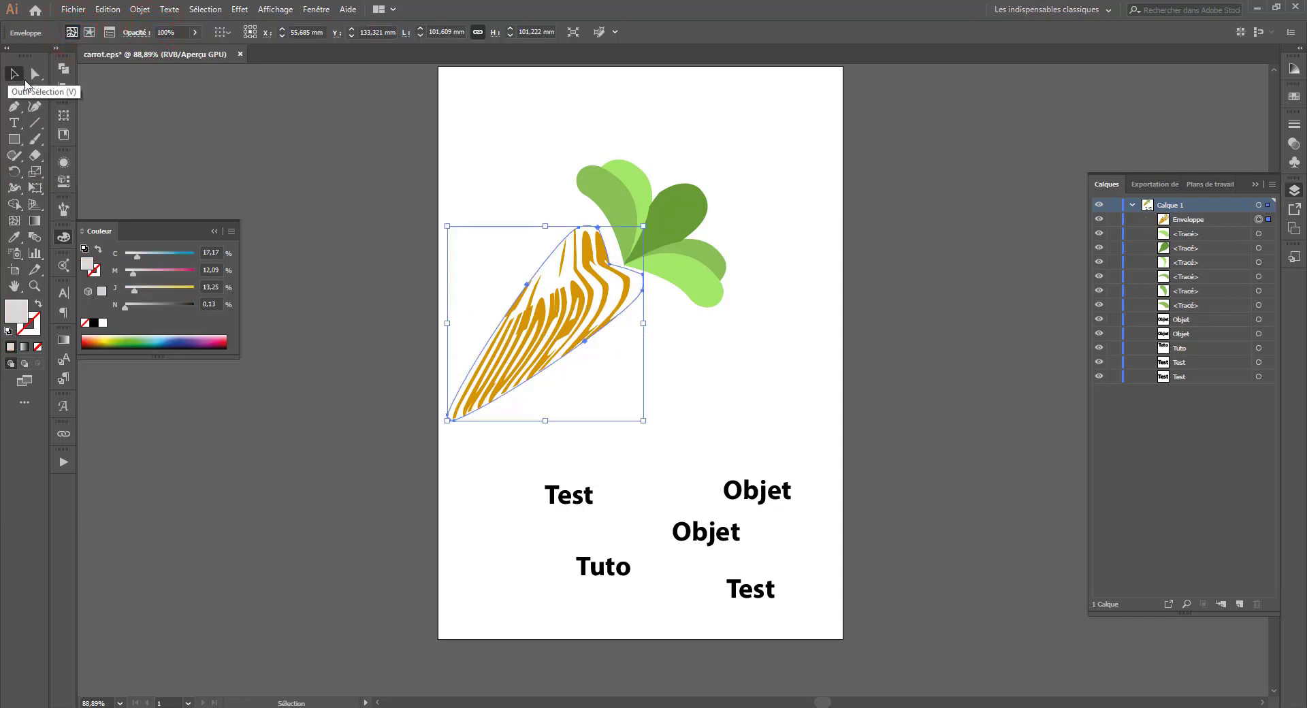
left_click(34, 73)
left_click_drag(529, 286, 586, 254)
left_click(469, 260)
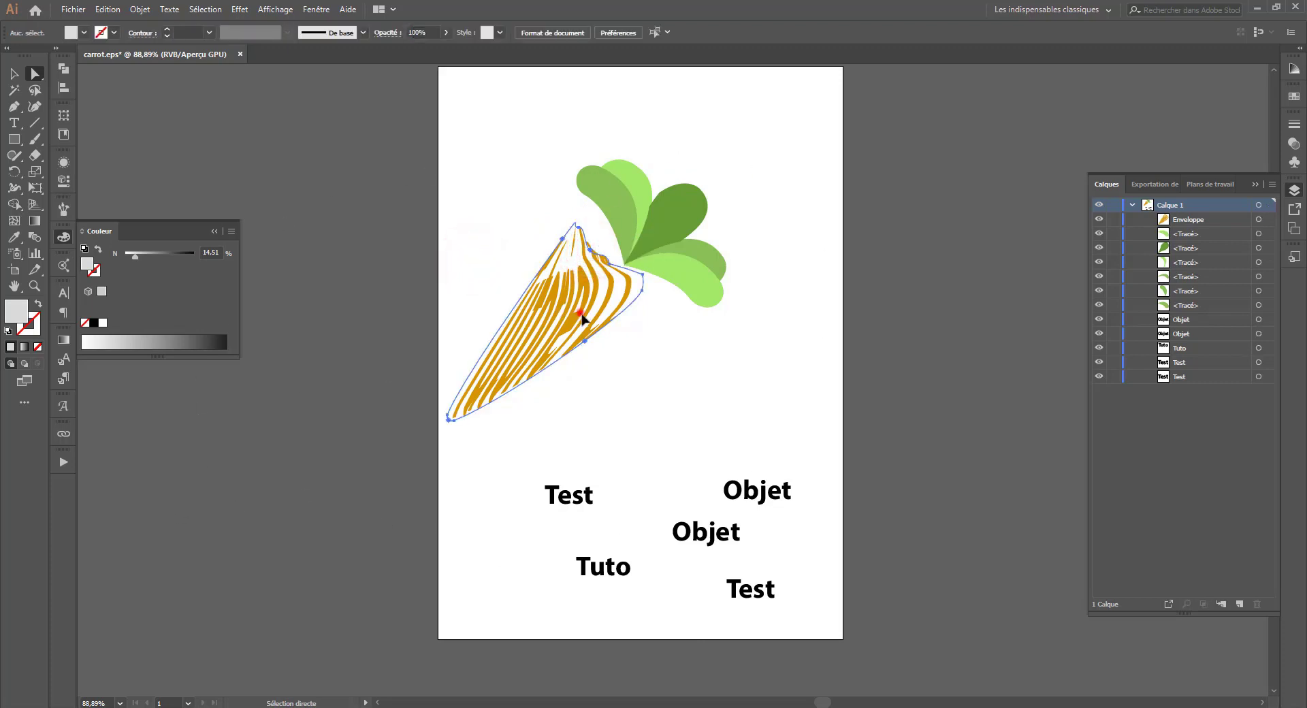
left_click_drag(576, 314, 580, 317)
- Envelope the uppermost "Objet" text with the light green lower-right leaf as the top object
left_click(765, 500)
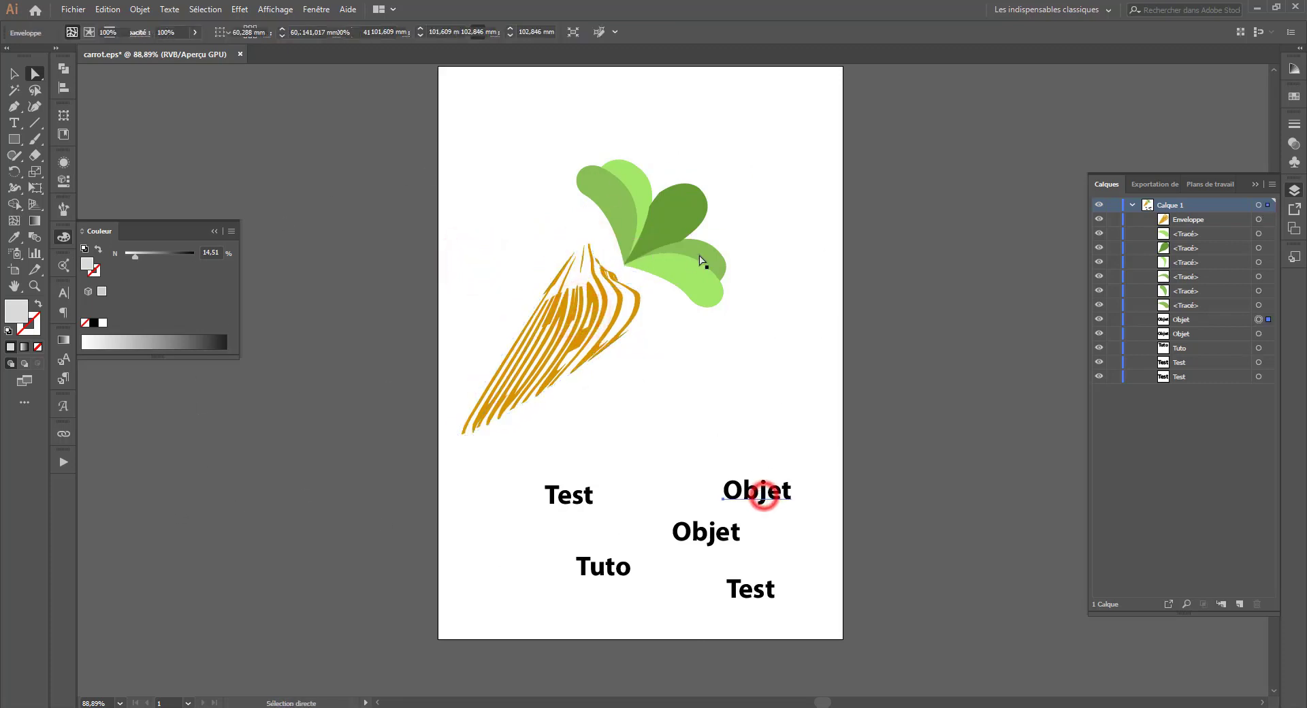
left_click(690, 285)
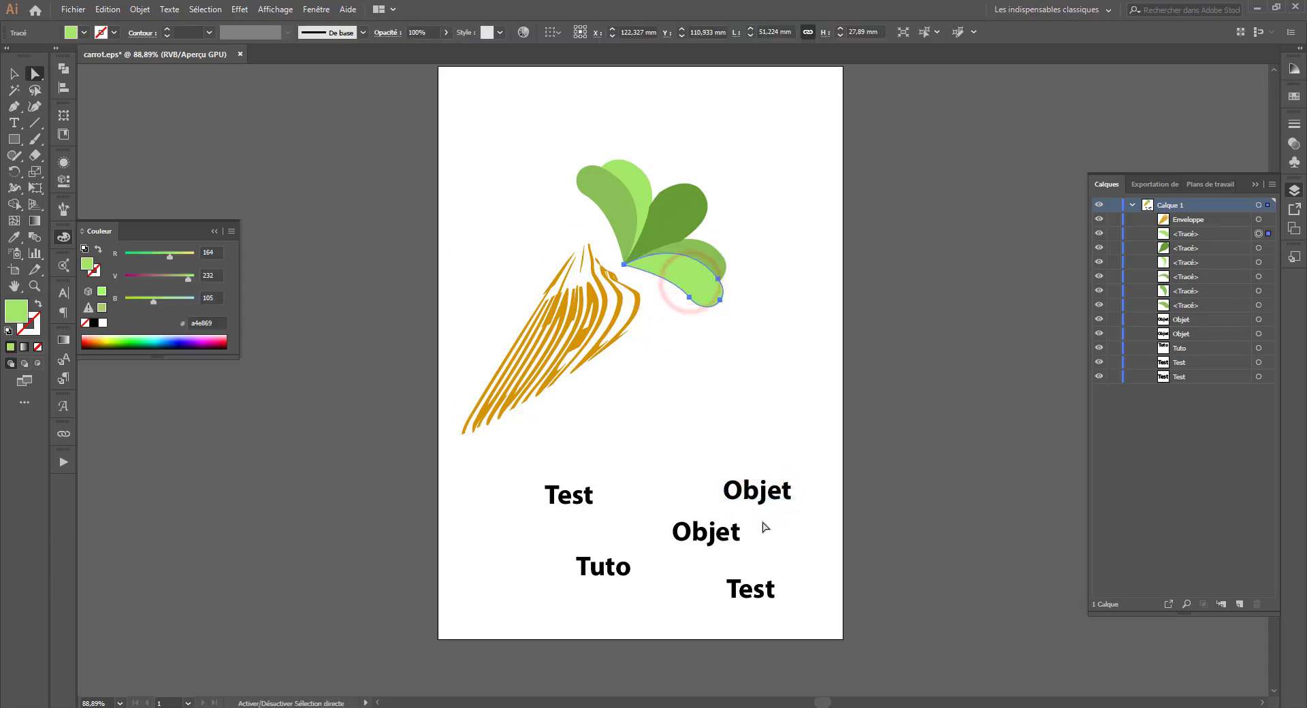
left_click(759, 499, "shift")
key("alt+ctrl+c")
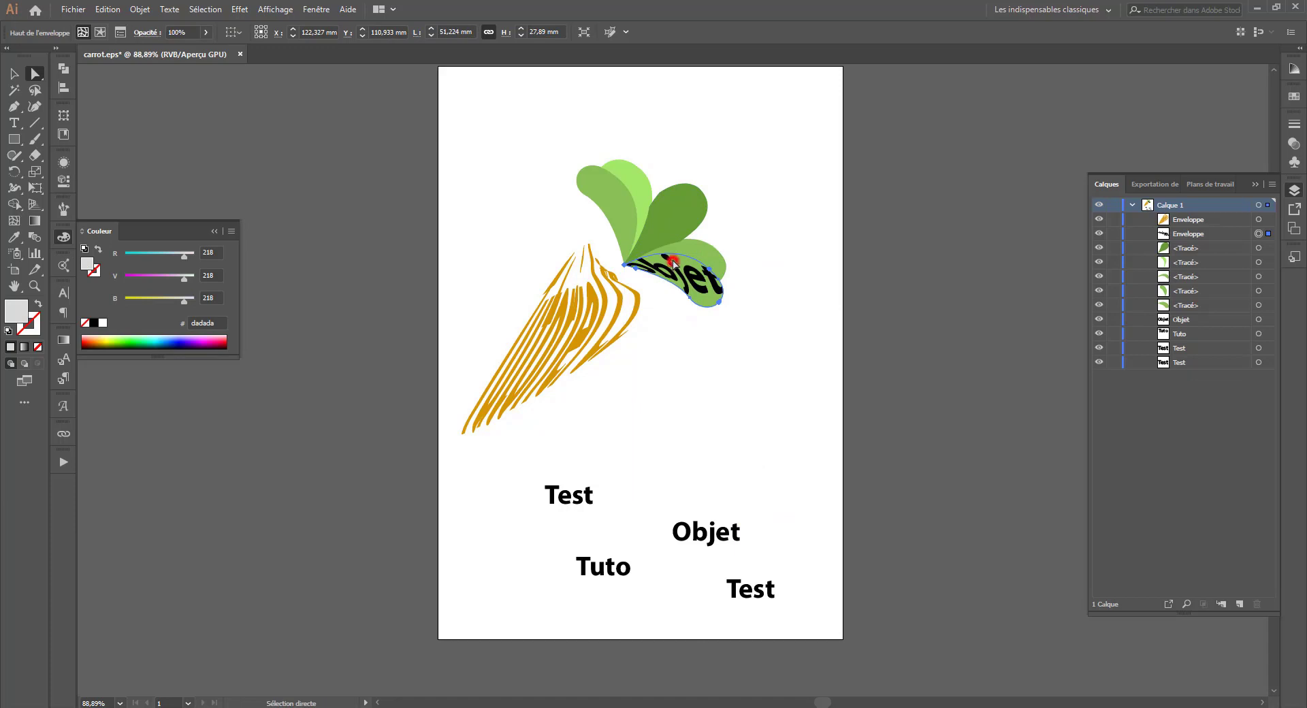
- Delete the duplicate green leaf path lying behind the enveloped "Objet" text
left_click(700, 403)
left_click(1210, 305)
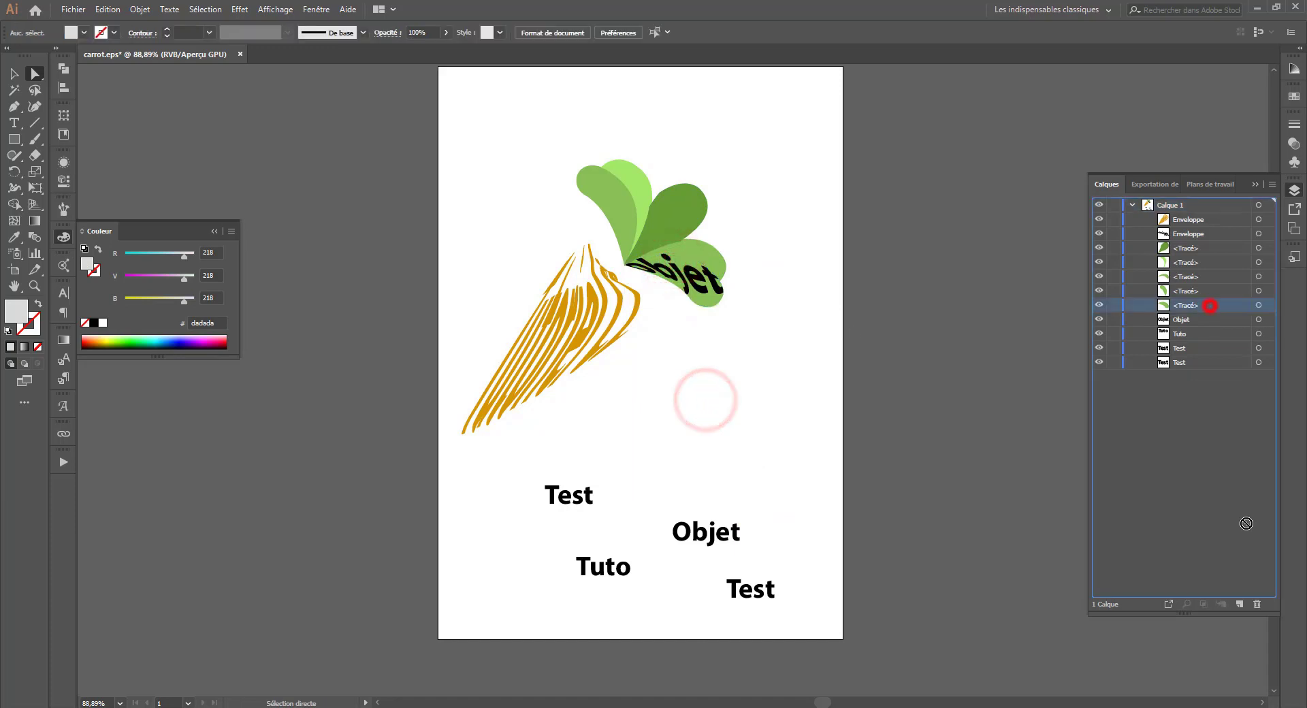
left_click(1258, 605)
- Envelope the "Tuto" text with the dark green leaf in the middle as the top object
left_click(705, 242)
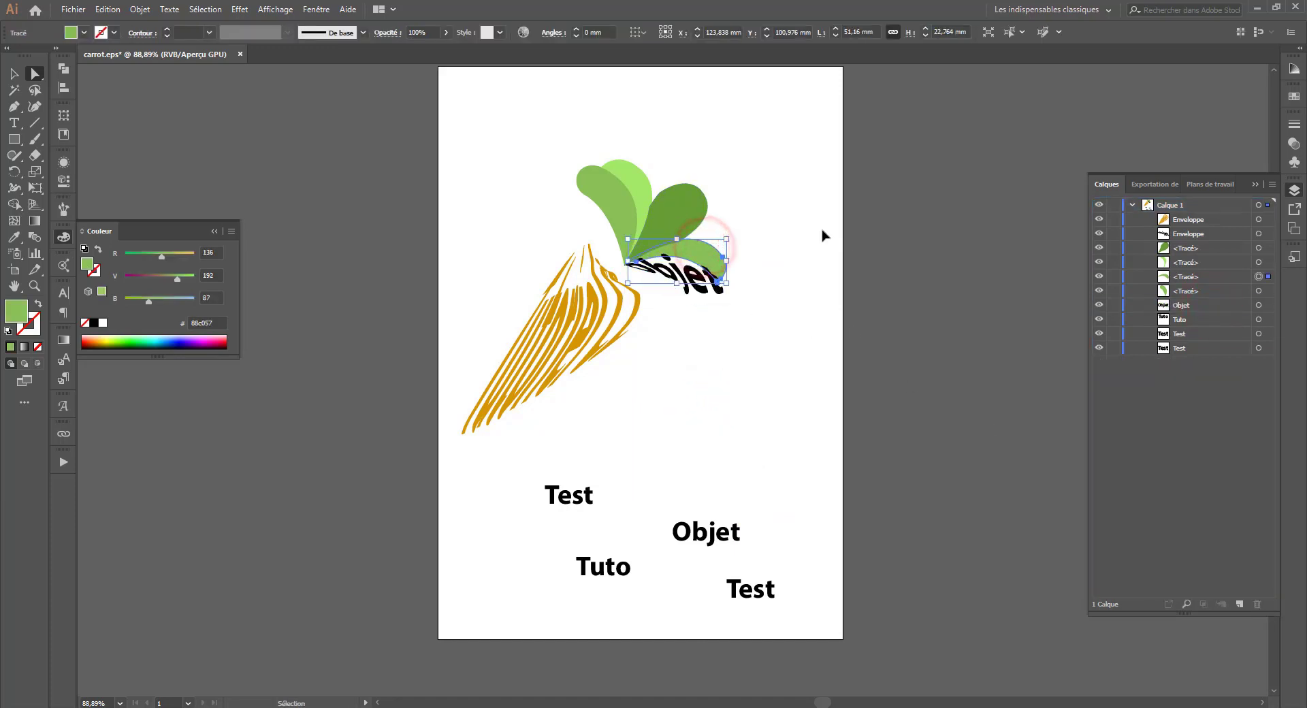
left_click(700, 200)
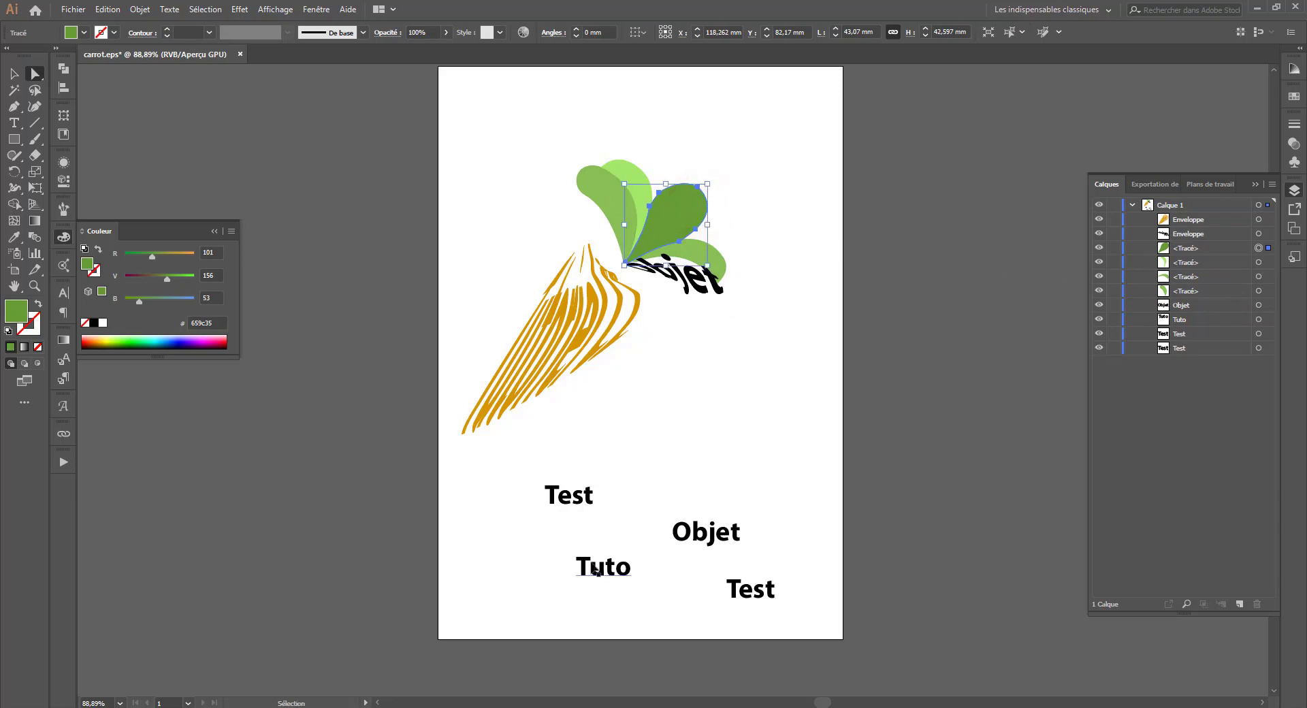
left_click(597, 570)
left_click(674, 196, "shift")
key("ctrl+alt+c")
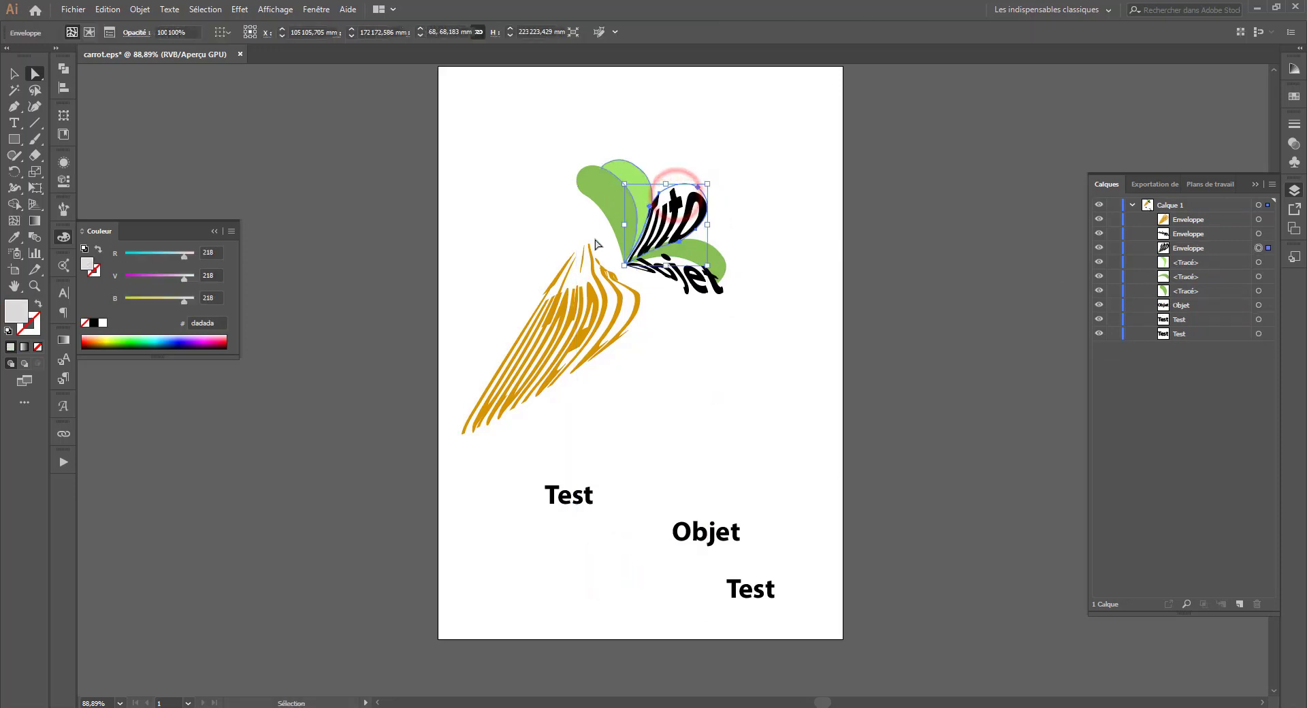
- Envelope the lower-right "Test" text with the green leaf on the far left of the carrot top
left_click(603, 190)
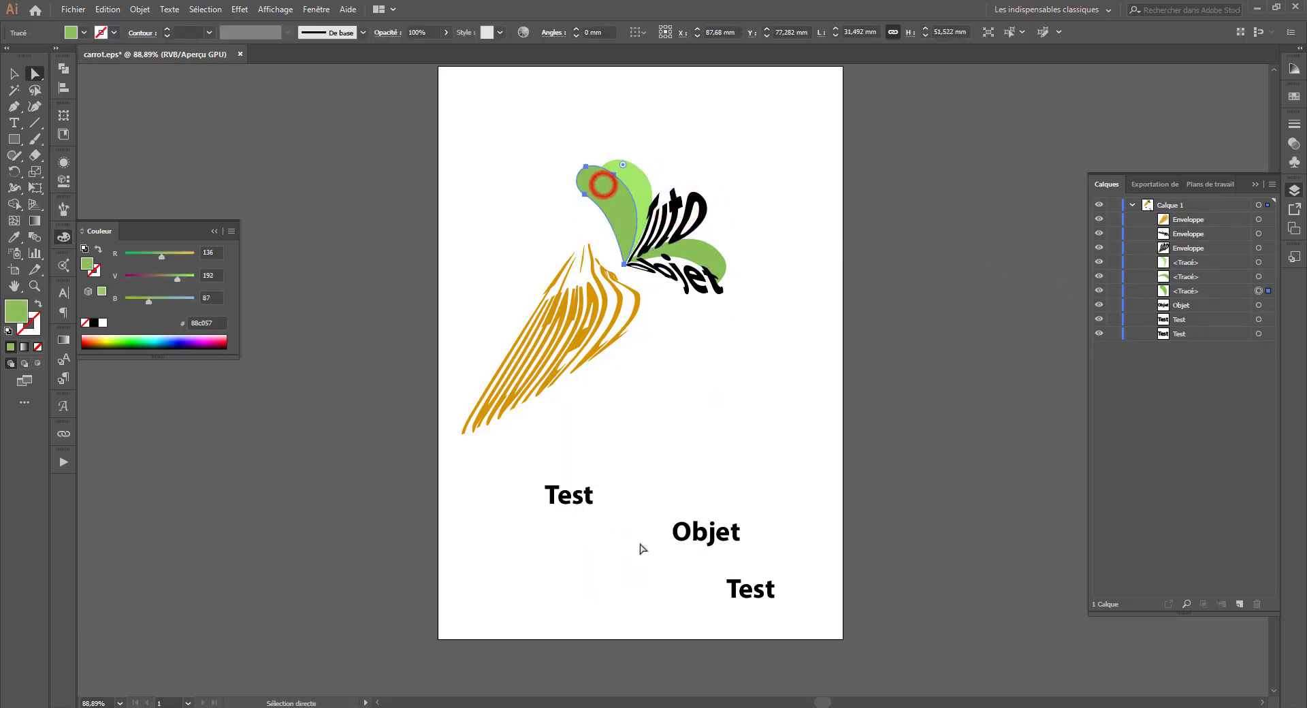
left_click(764, 590, "shift")
key("ctrl+alt+c")
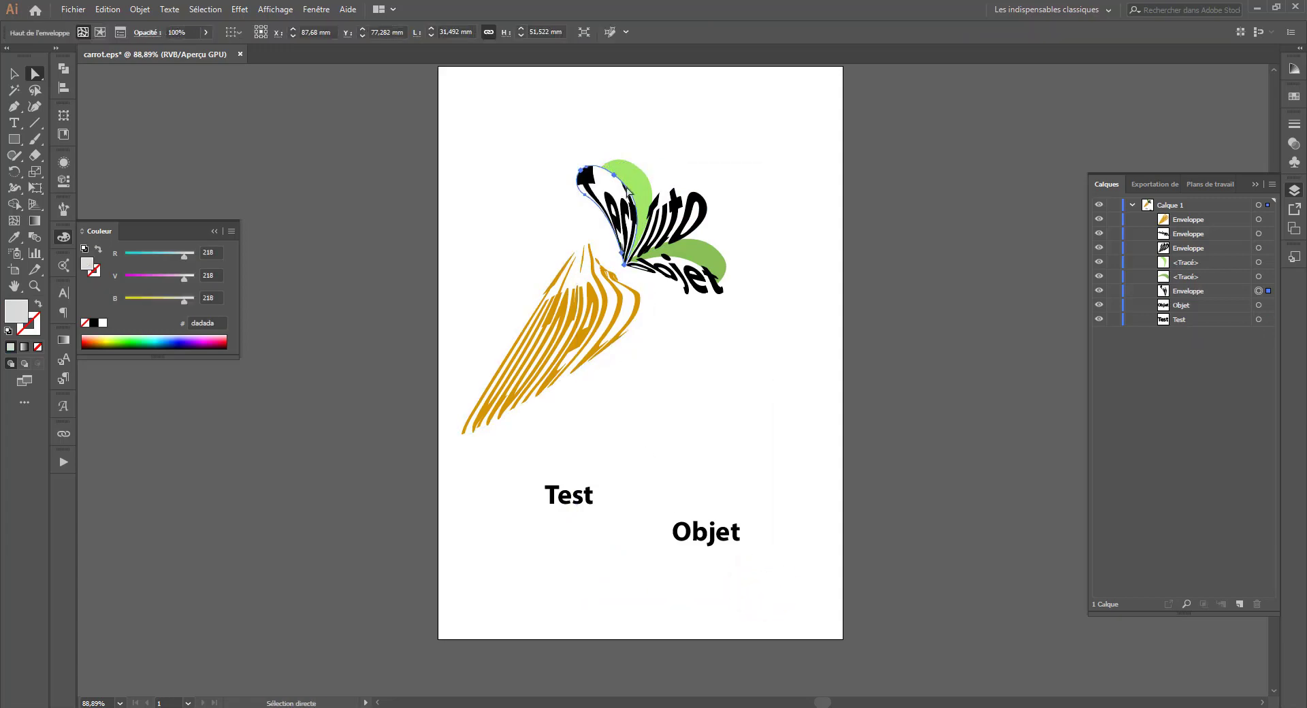
- Select the "Test", "Tuto" and "Objet" leaf envelopes together and switch to editing their contents
left_click(688, 219, "shift")
left_click(705, 286, "shift")
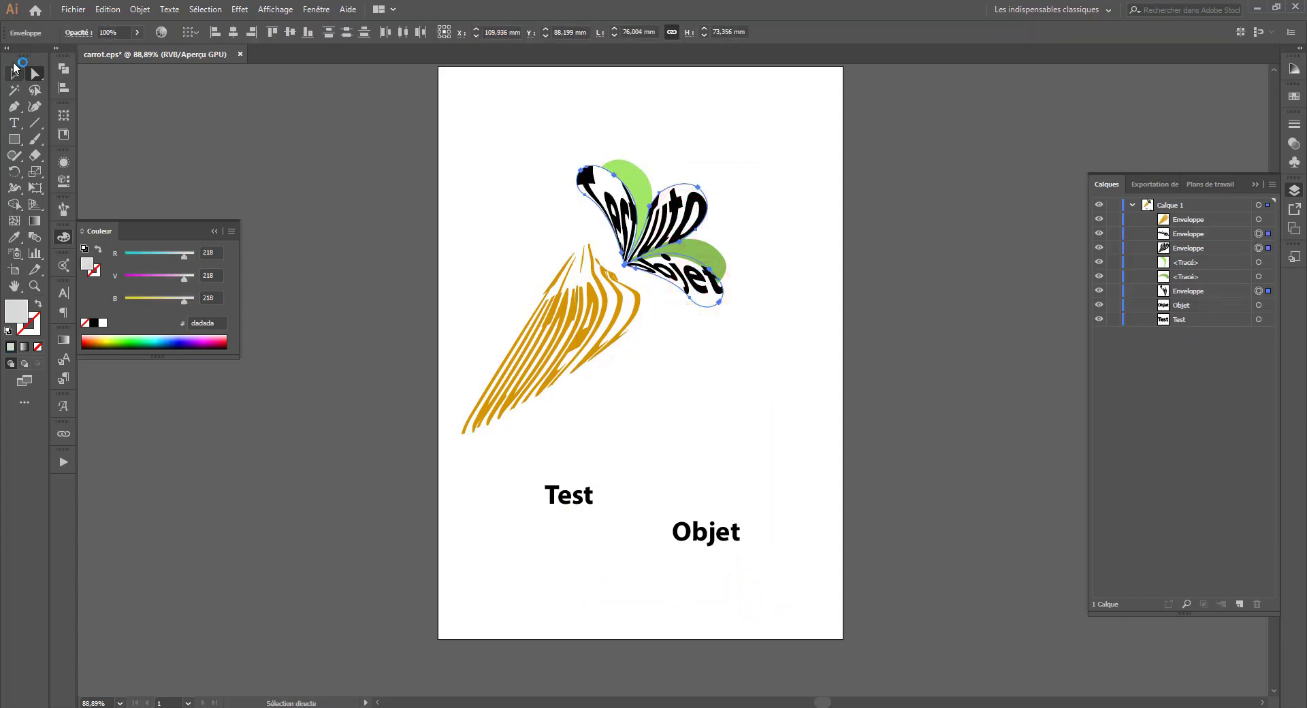
left_click(107, 9)
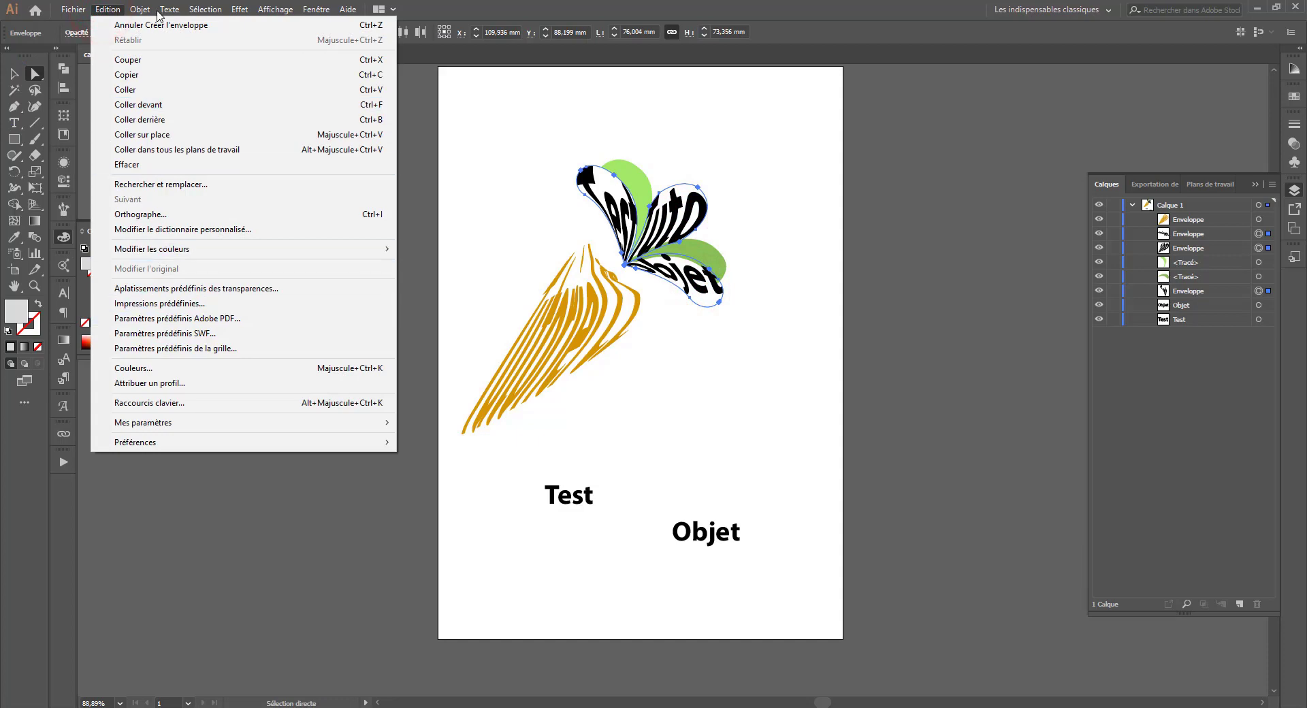
mouse_move(140, 9)
mouse_move(227, 395)
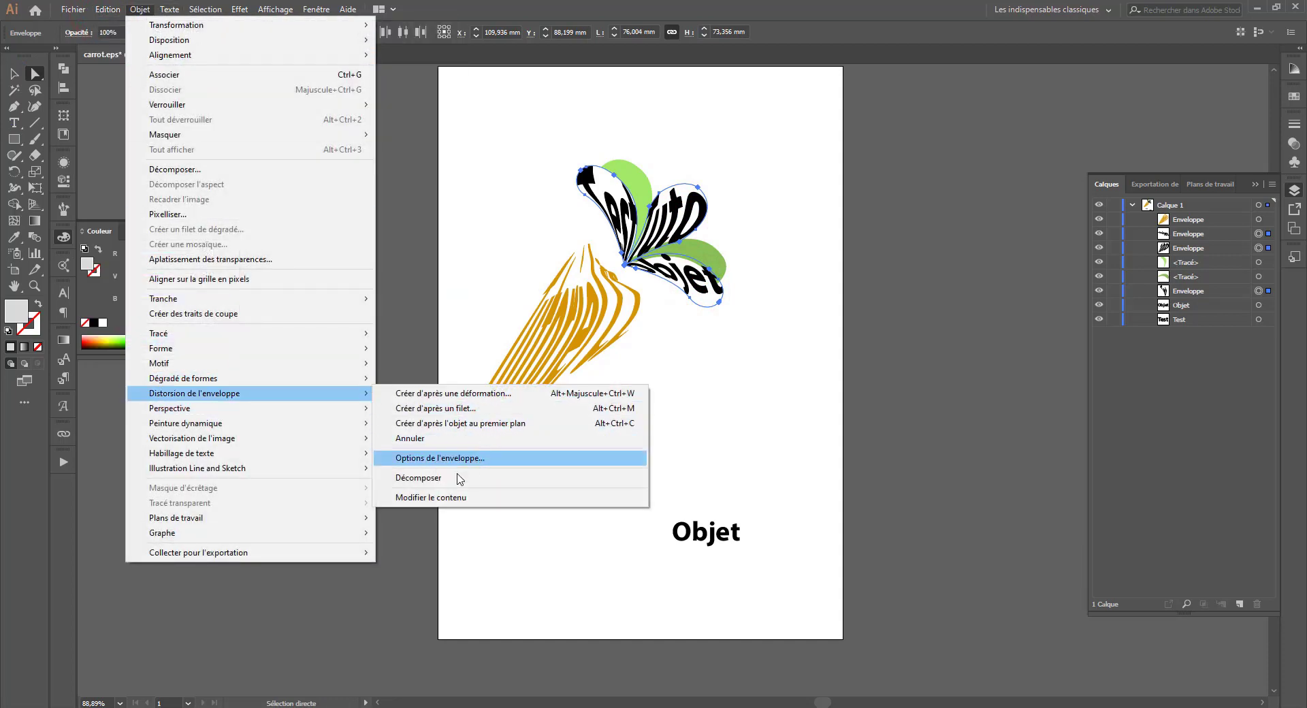
left_click(449, 495)
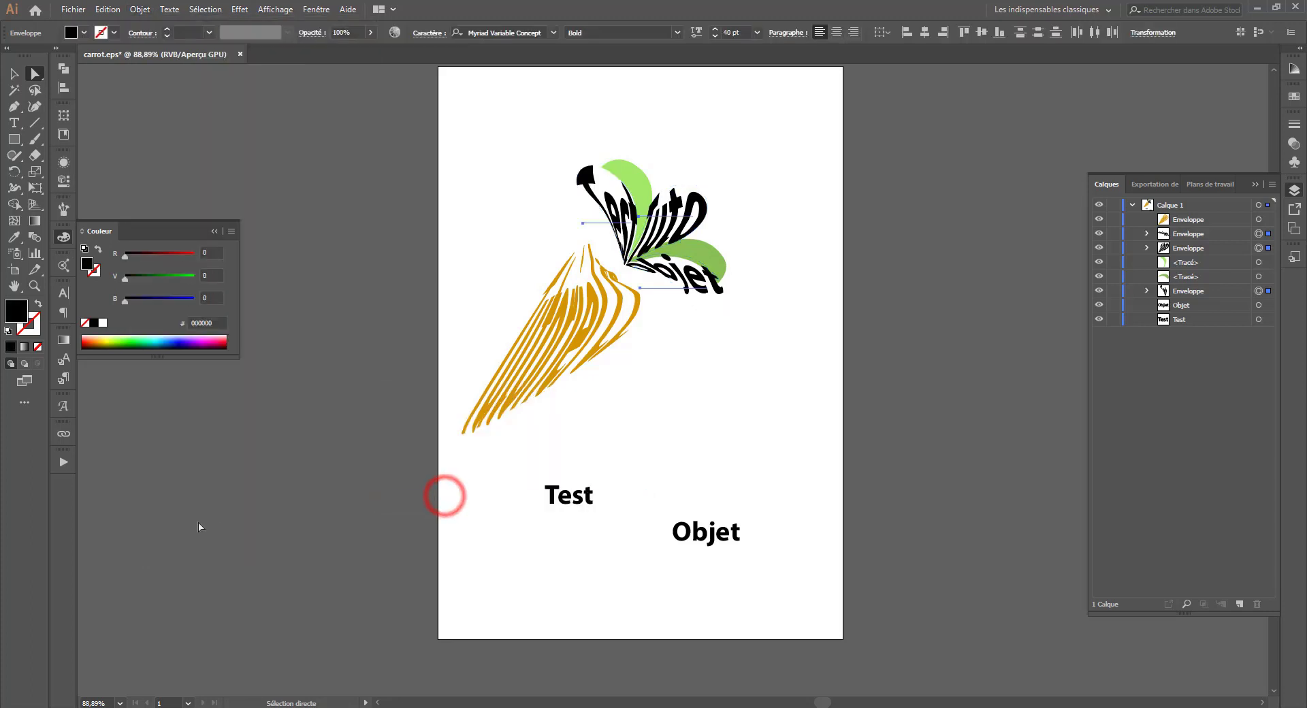
- Fill the text of the three leaf envelopes with dark green 368a00
left_click(72, 32)
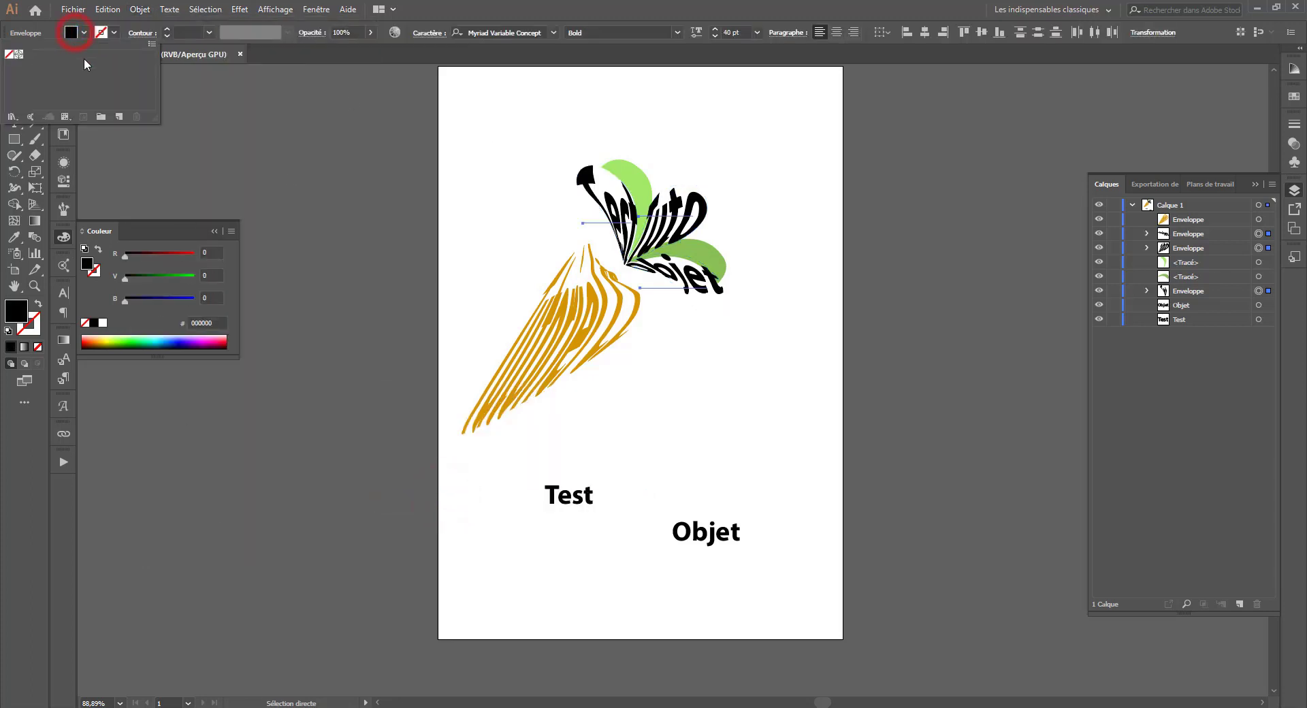
left_click(71, 32)
left_click(71, 32, "shift")
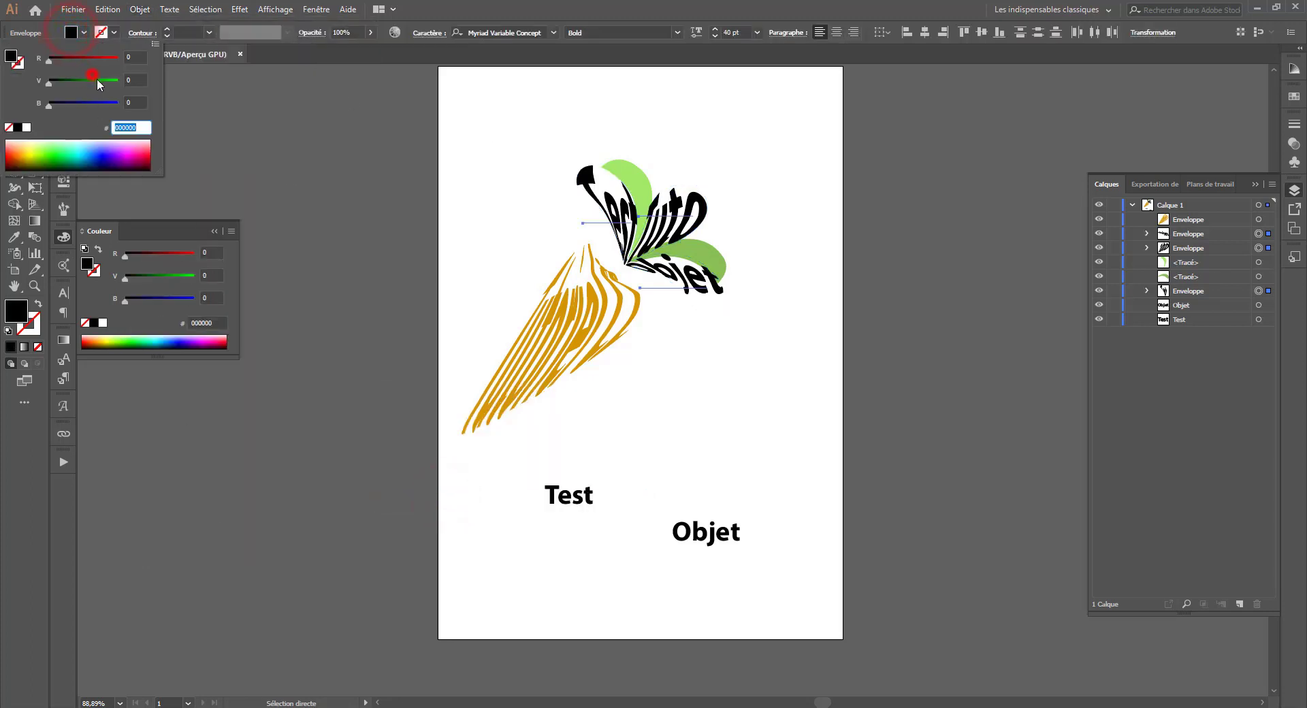
left_click_drag(97, 83, 135, 87)
left_click_drag(56, 153, 45, 163)
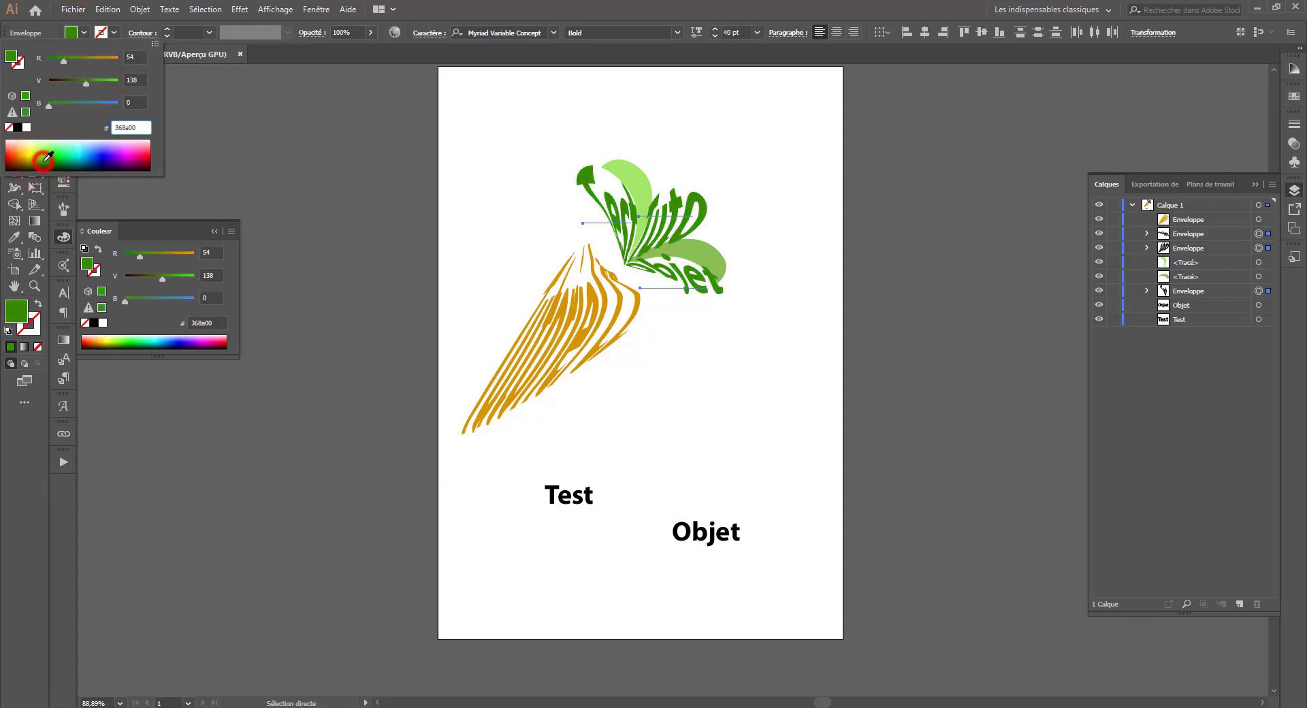
left_click(339, 161)
- Delete the two unused texts "Test" and "Objet" below the carrot
left_click(16, 73)
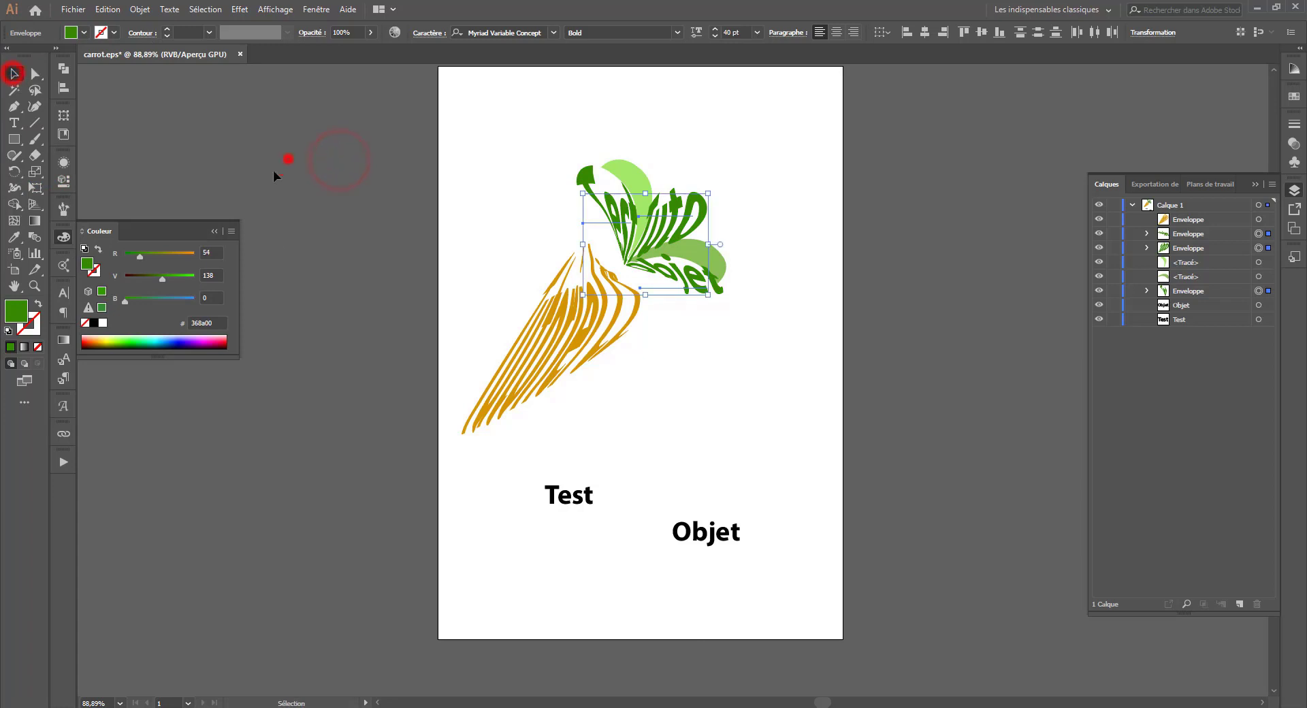
left_click(286, 158)
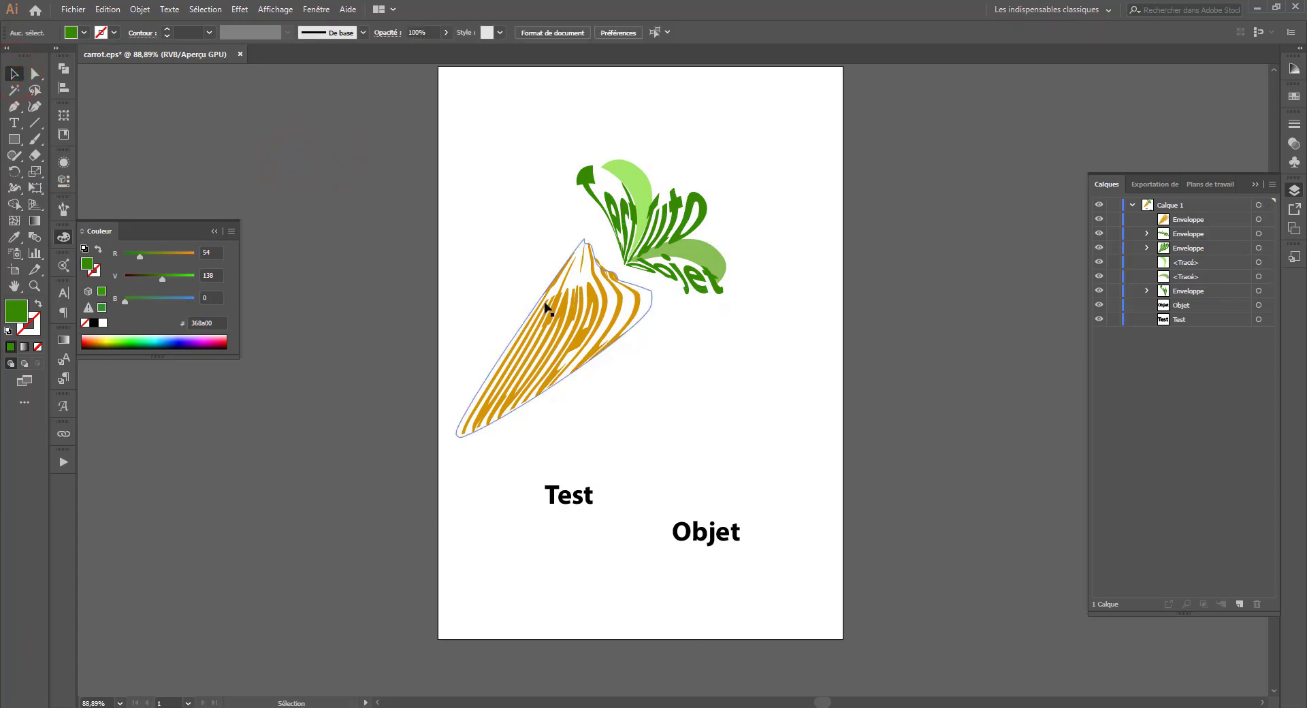
left_click_drag(730, 459, 467, 552)
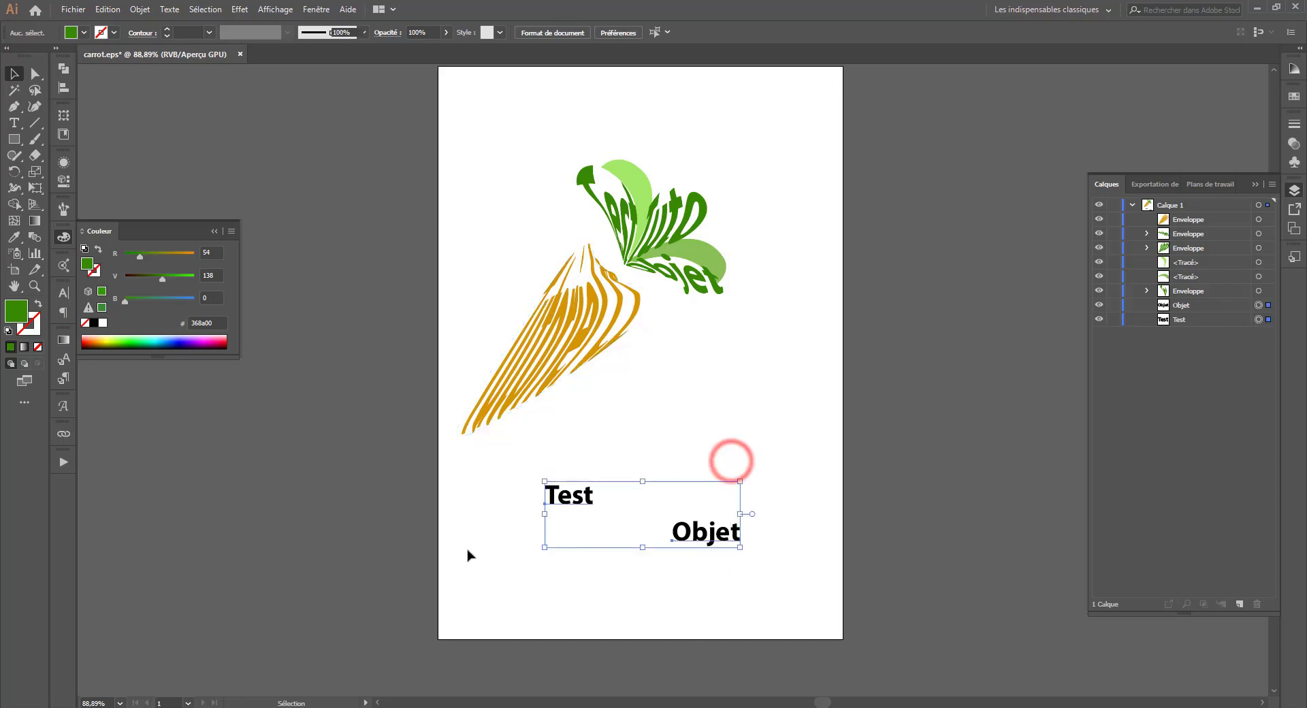
key("Delete")
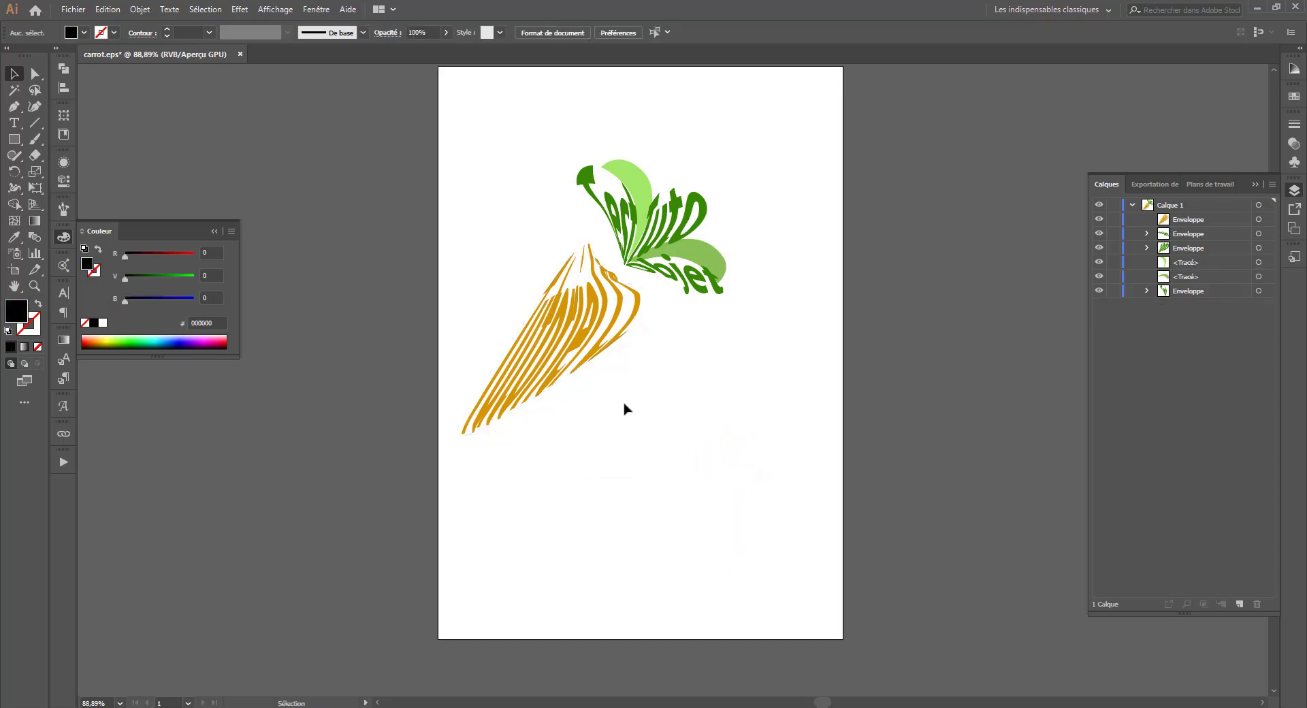
- Select the whole carrot illustration and rotate it counterclockwise, clockwise, and back to a slight clockwise tilt
key("ctrl+1")
left_click_drag(624, 407, 586, 432)
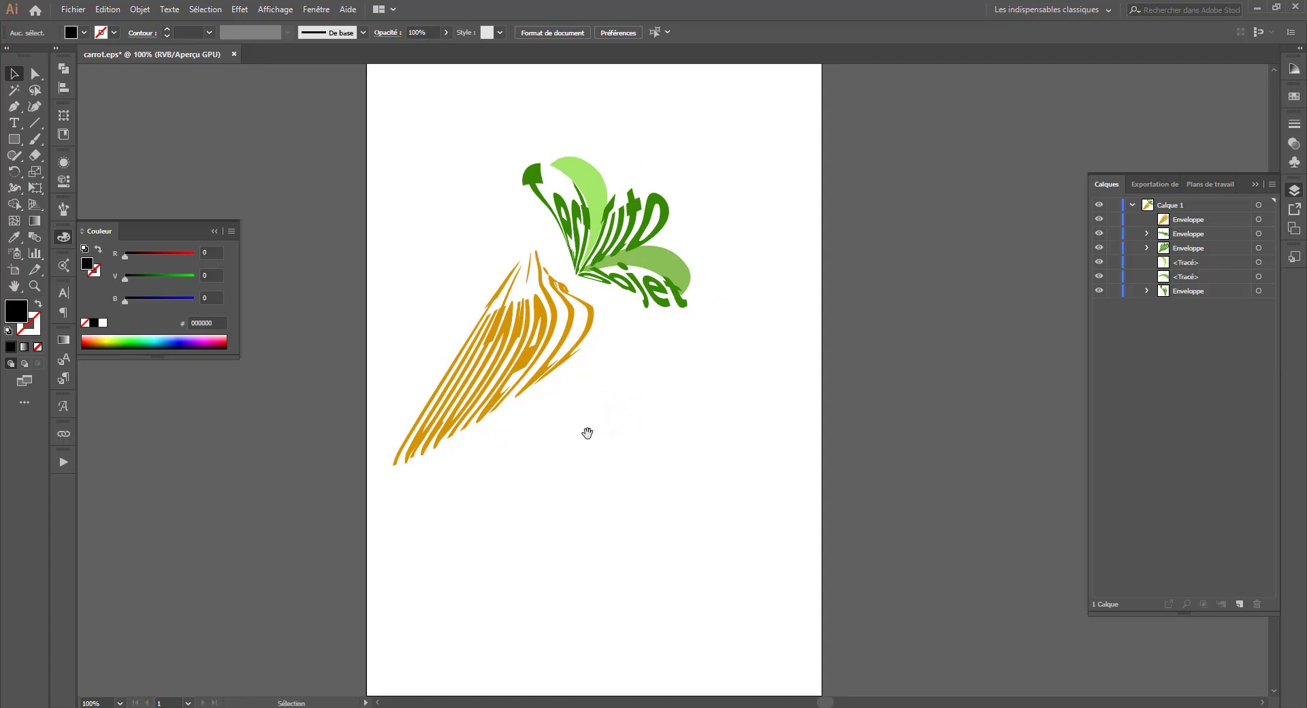
left_click_drag(603, 429, 613, 456)
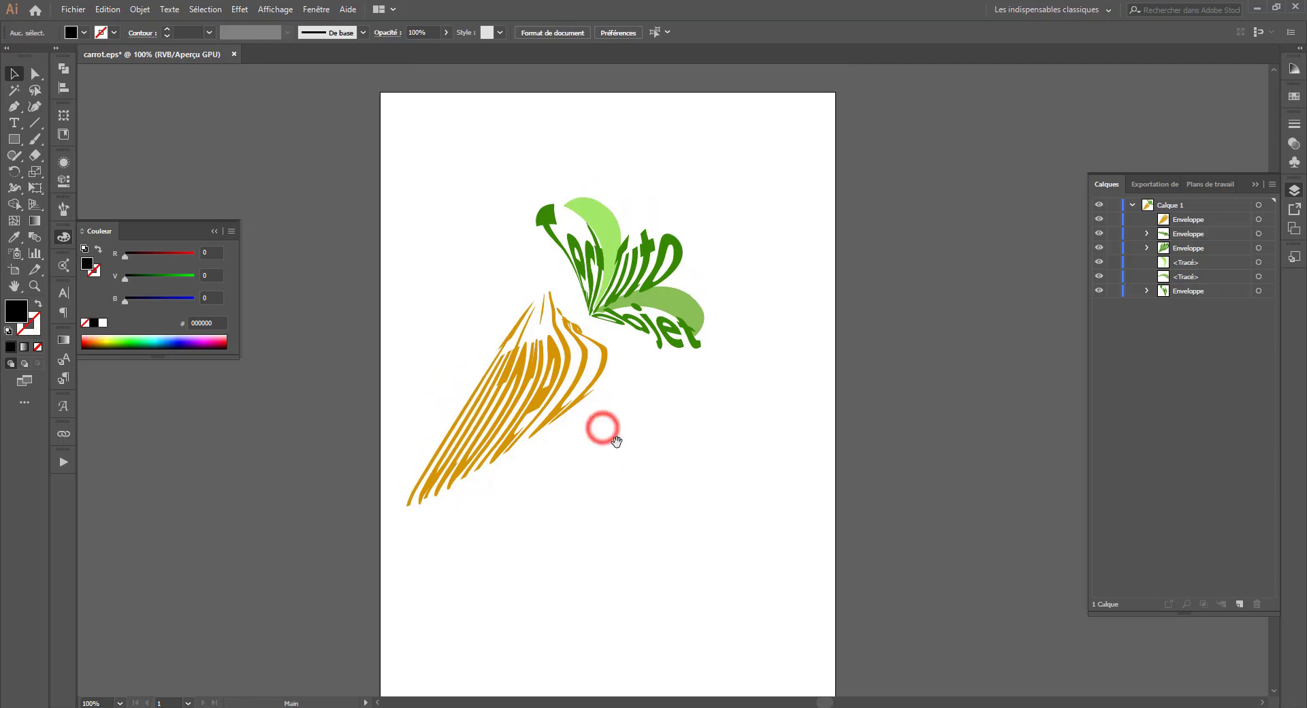
left_click_drag(724, 141, 462, 458)
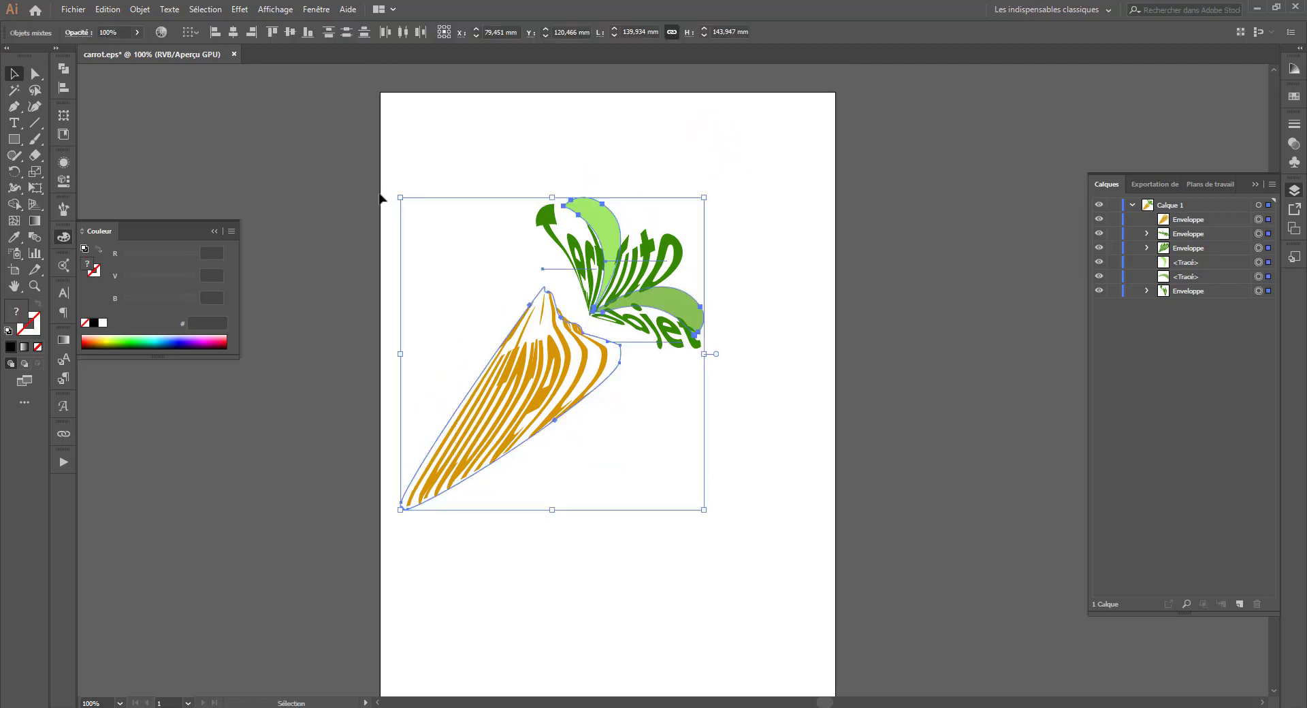
left_click_drag(394, 196, 267, 285)
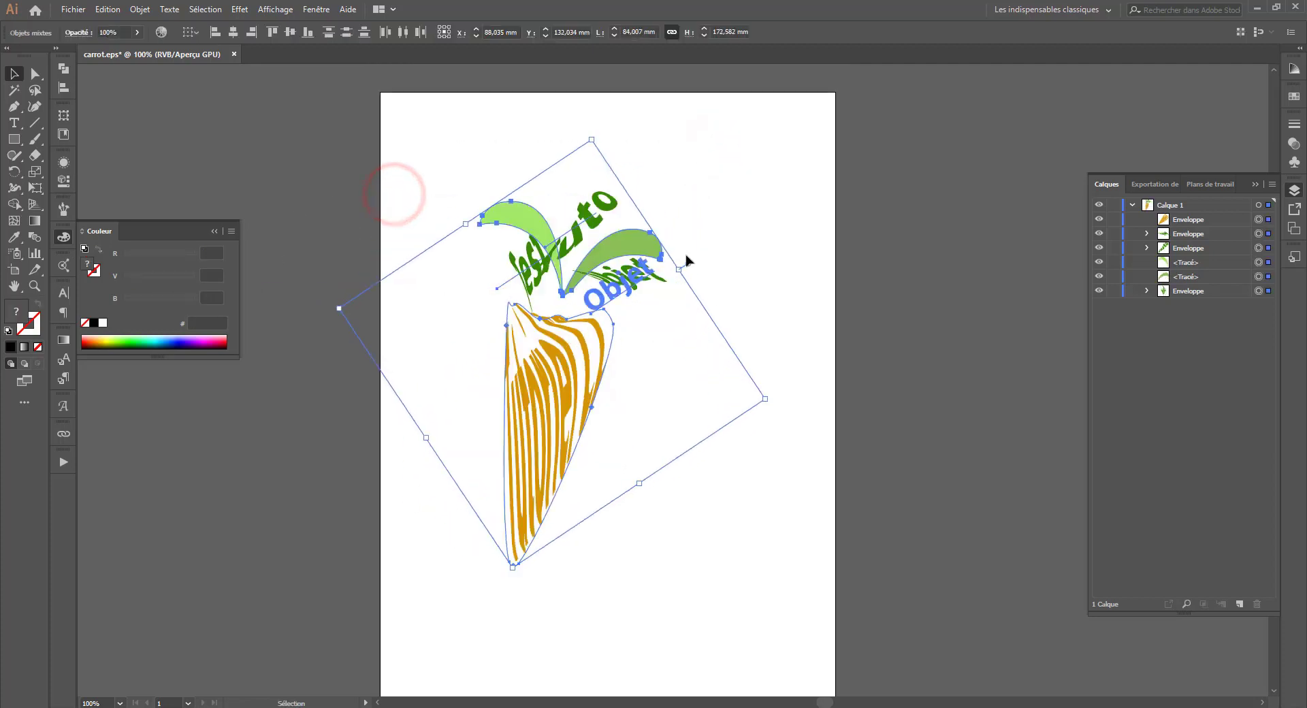
left_click_drag(594, 131, 791, 300)
left_click_drag(518, 353, 552, 354)
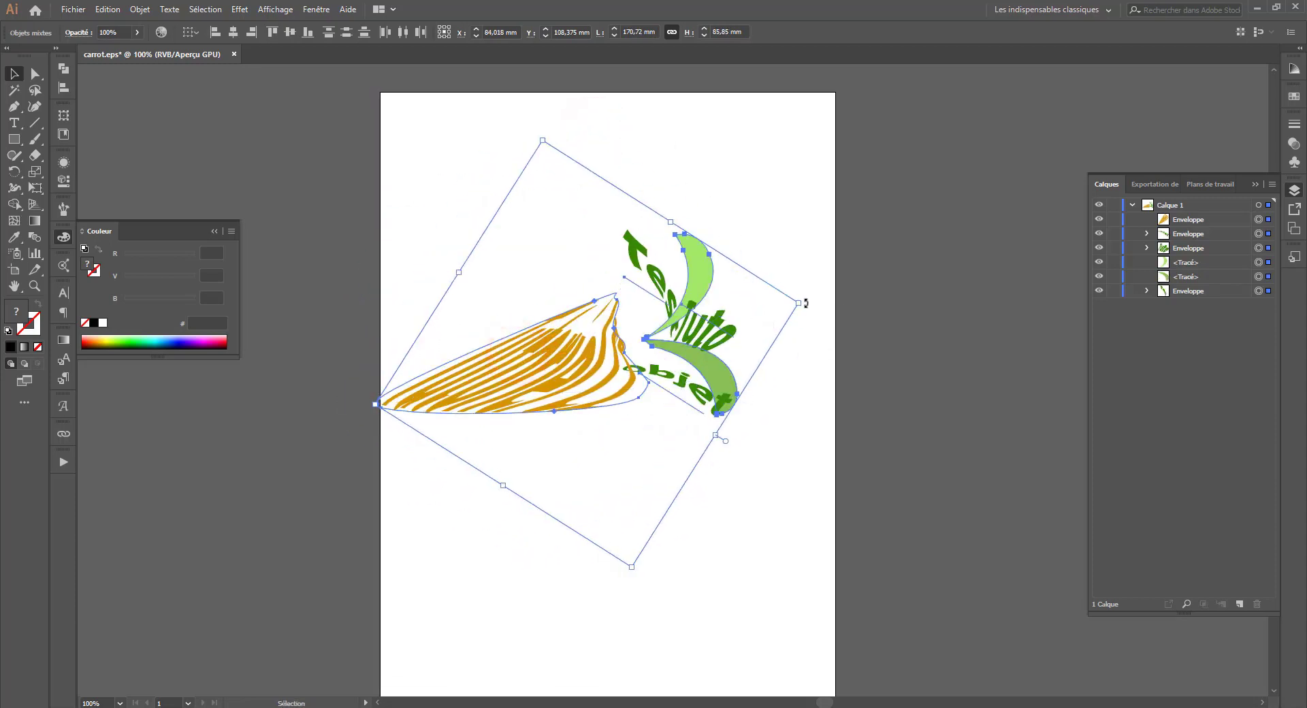
left_click_drag(801, 303, 767, 209)
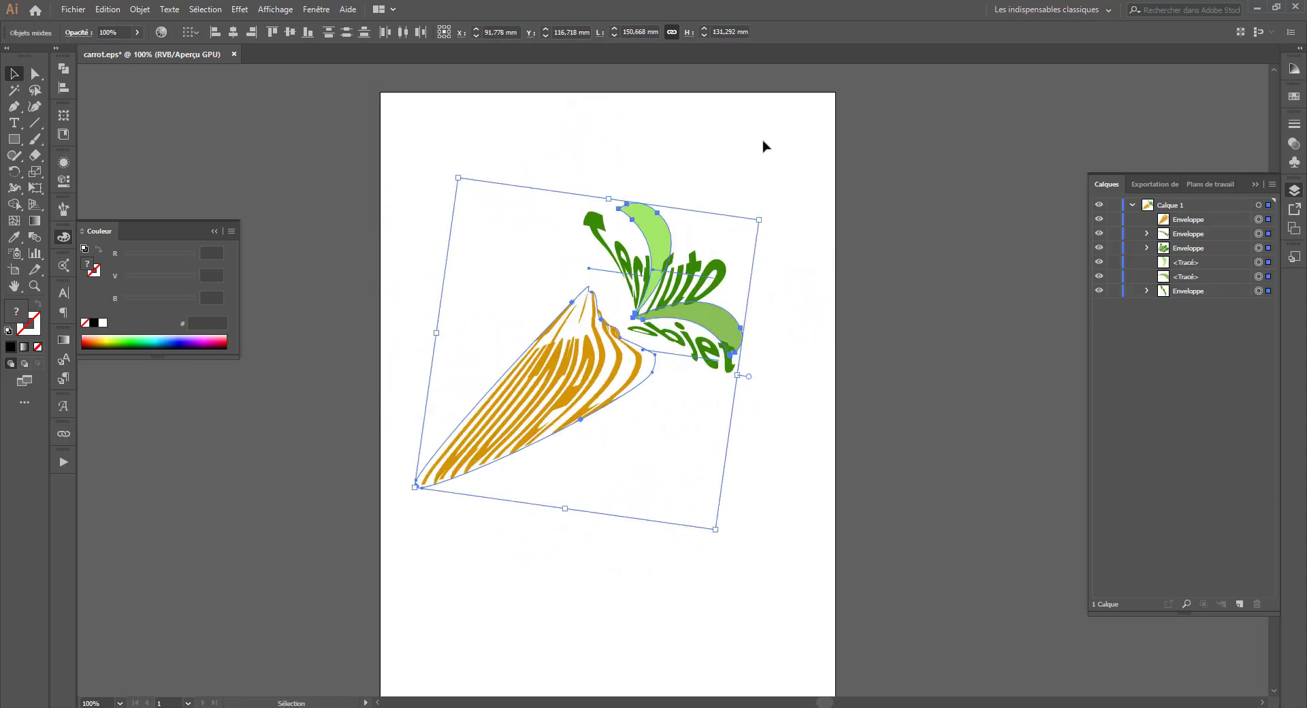